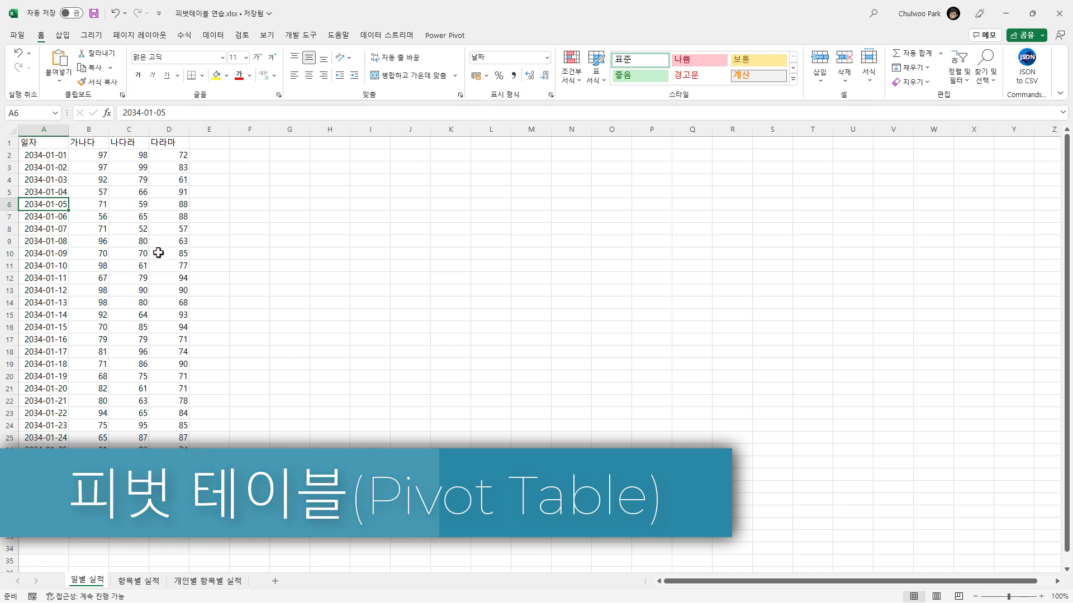
click(121, 290)
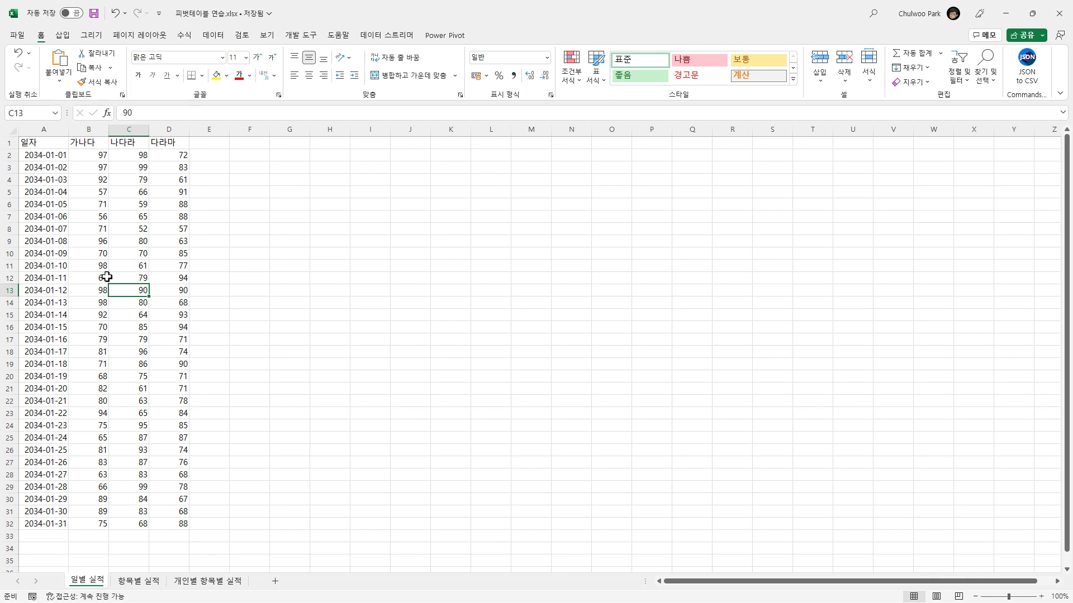
click(67, 241)
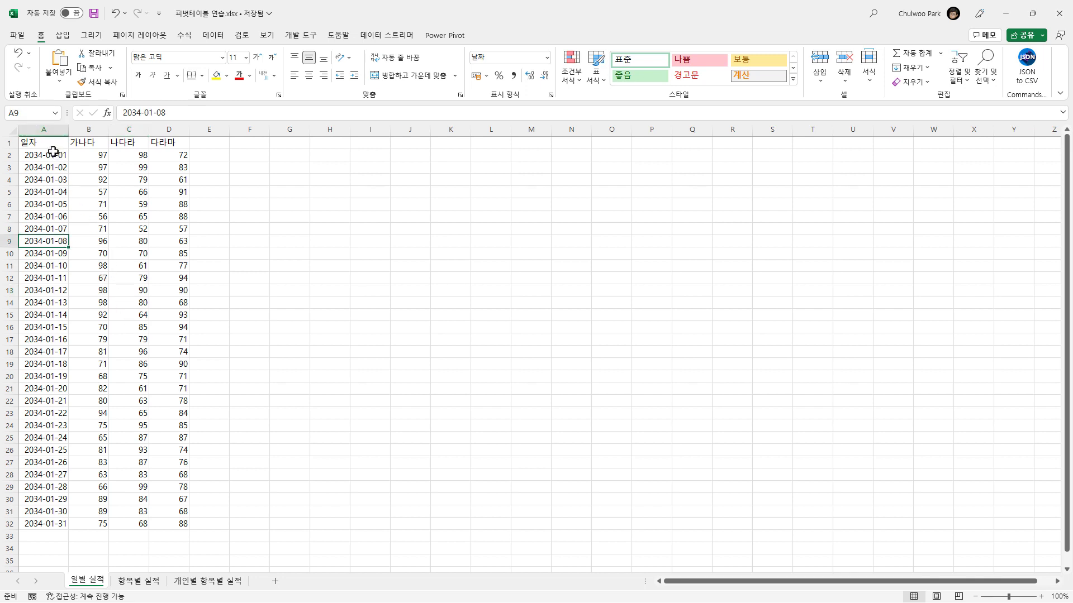
drag(49, 152, 150, 512)
click(133, 375)
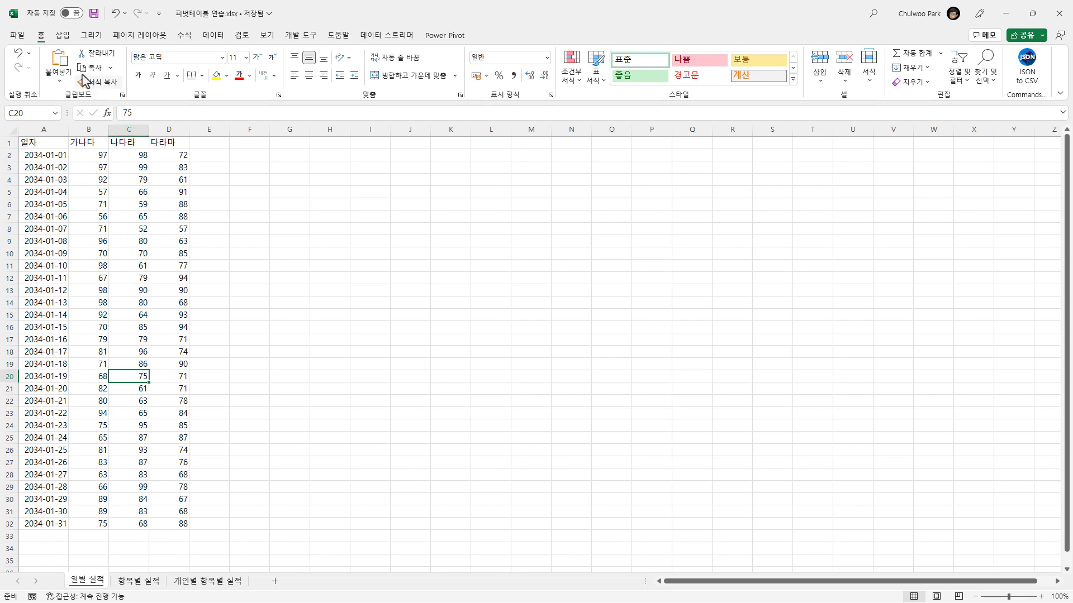
- Examine the PivotTable source options for a table/range or external data source, along with the data import commands
click(62, 35)
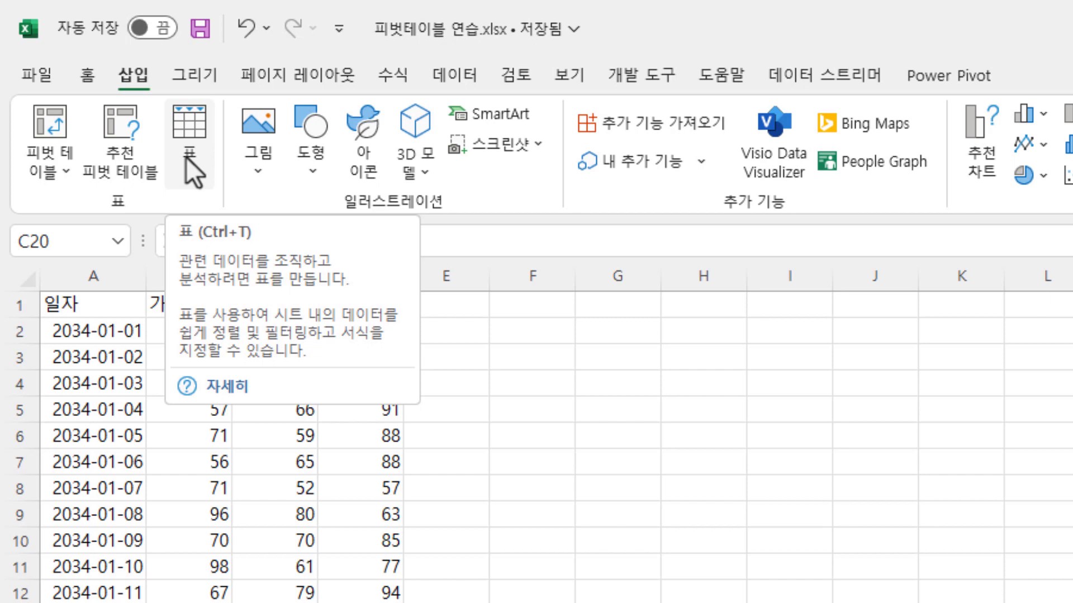
click(208, 485)
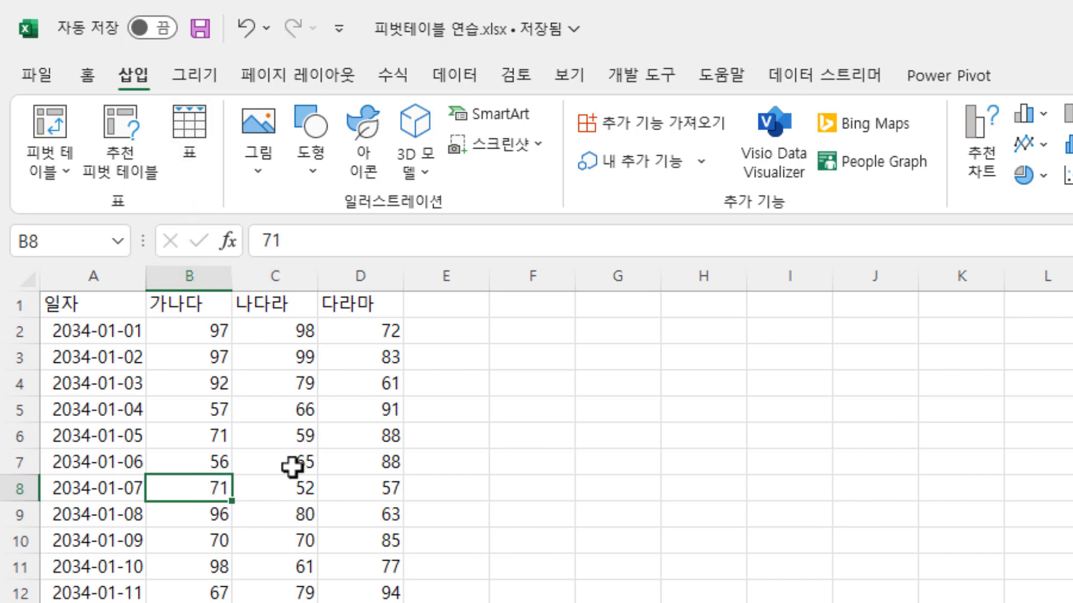
click(73, 172)
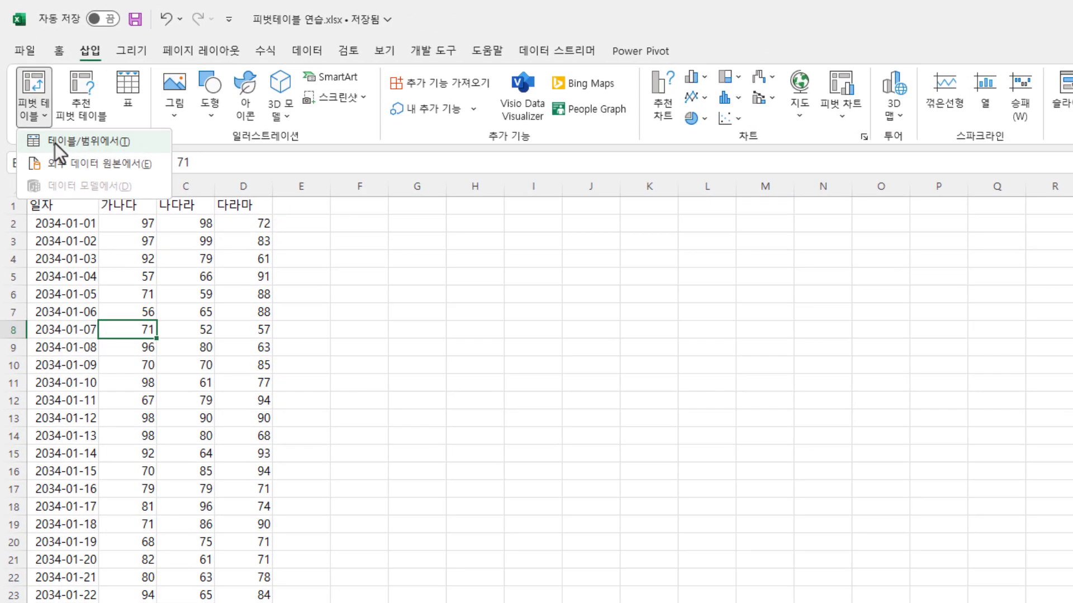
click(210, 457)
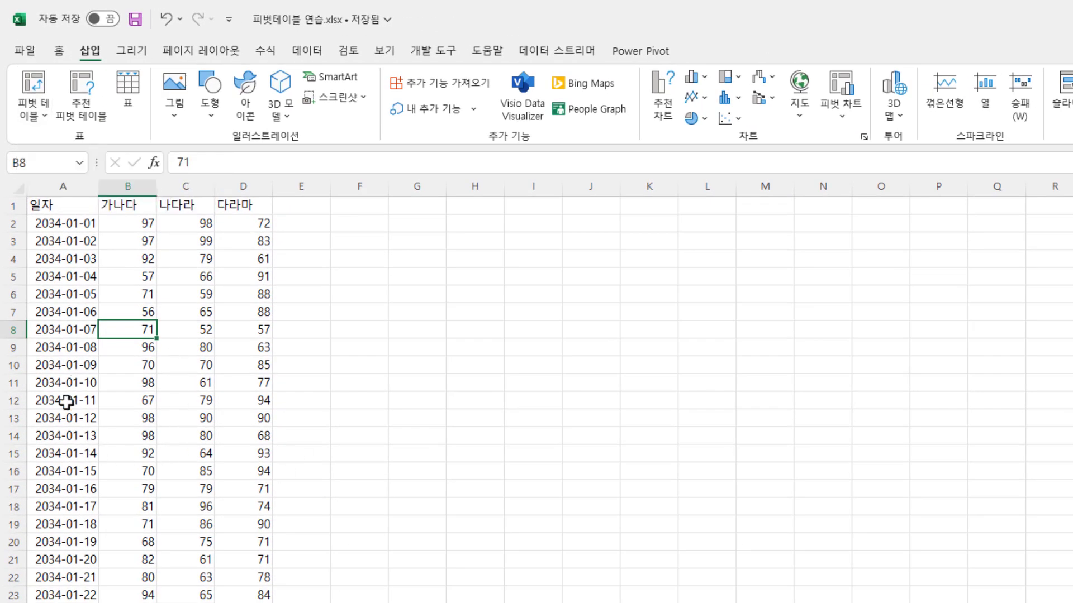
click(64, 291)
drag(63, 288, 218, 501)
click(114, 421)
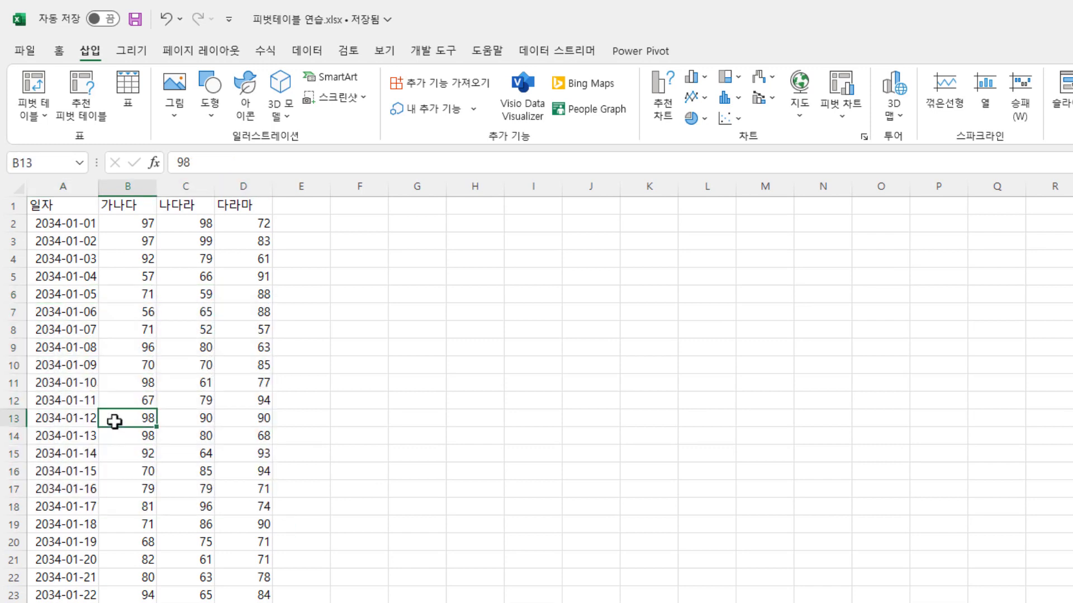
drag(67, 208, 246, 487)
click(97, 331)
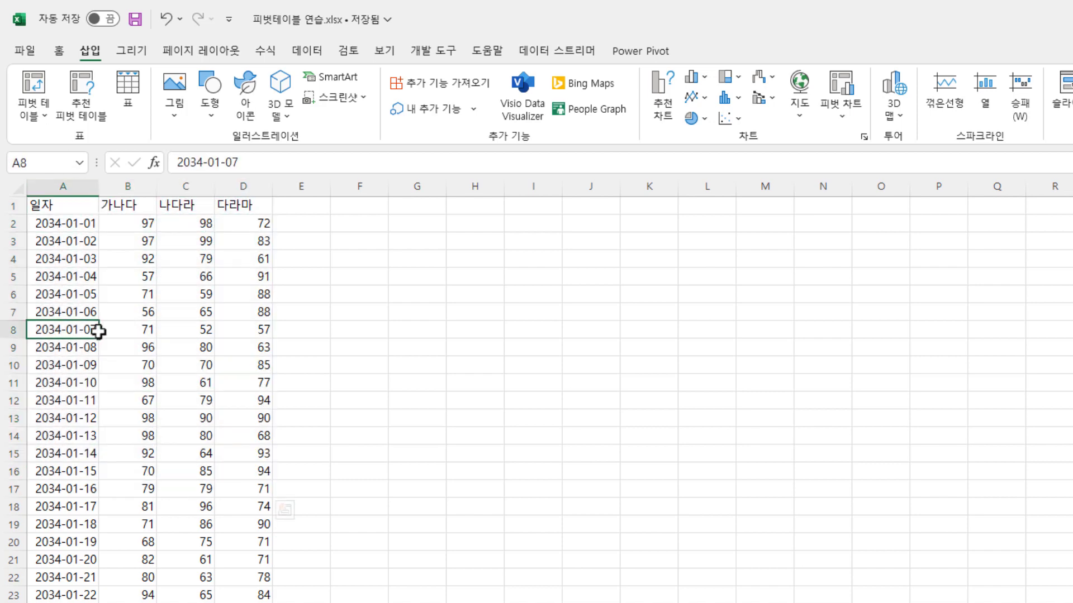
click(167, 363)
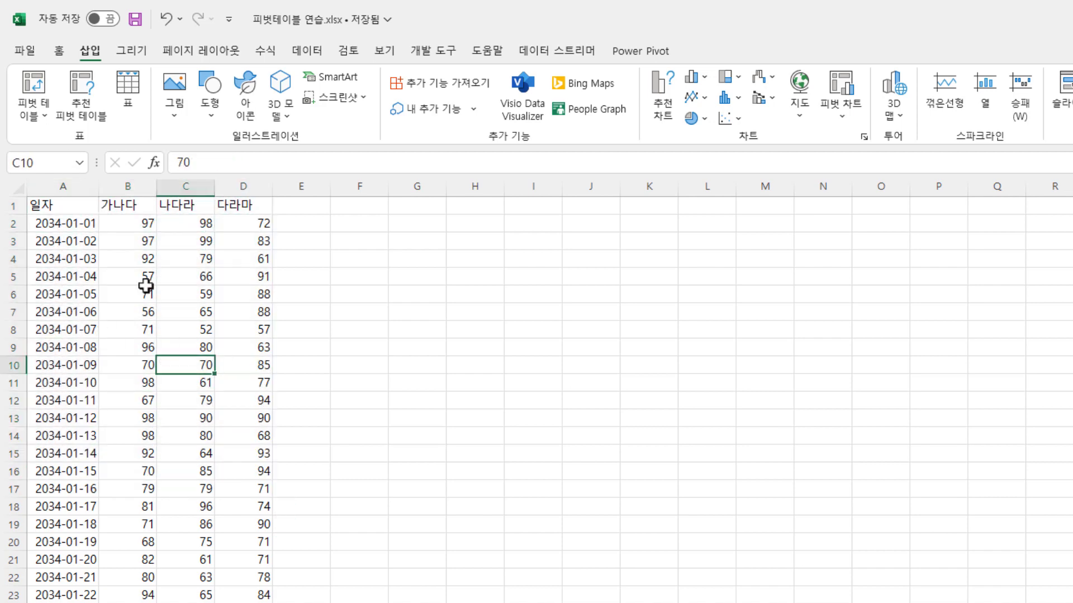
click(42, 119)
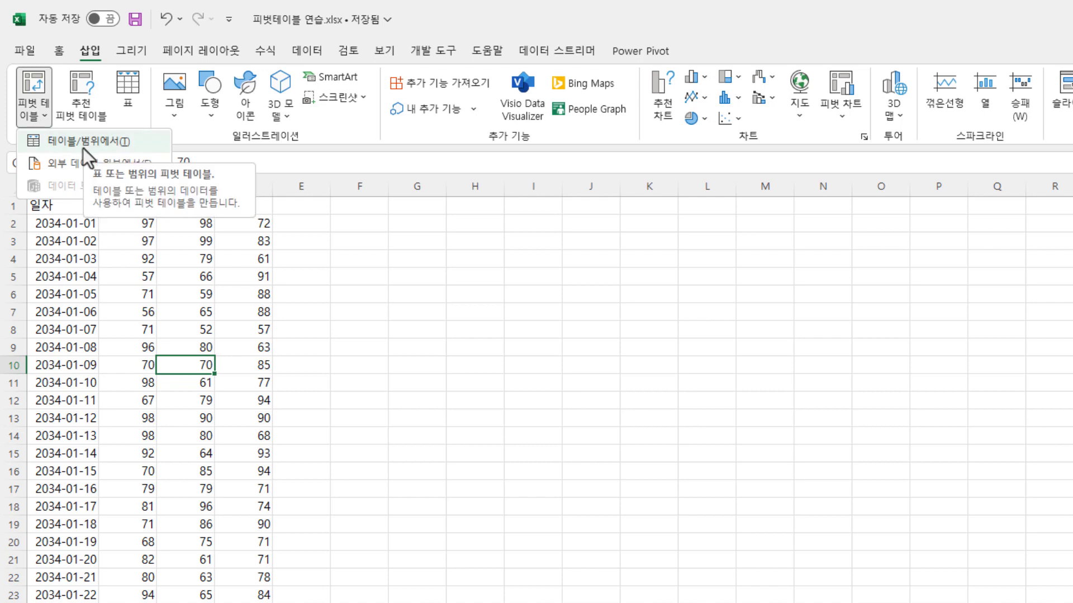
click(514, 336)
drag(500, 271, 997, 600)
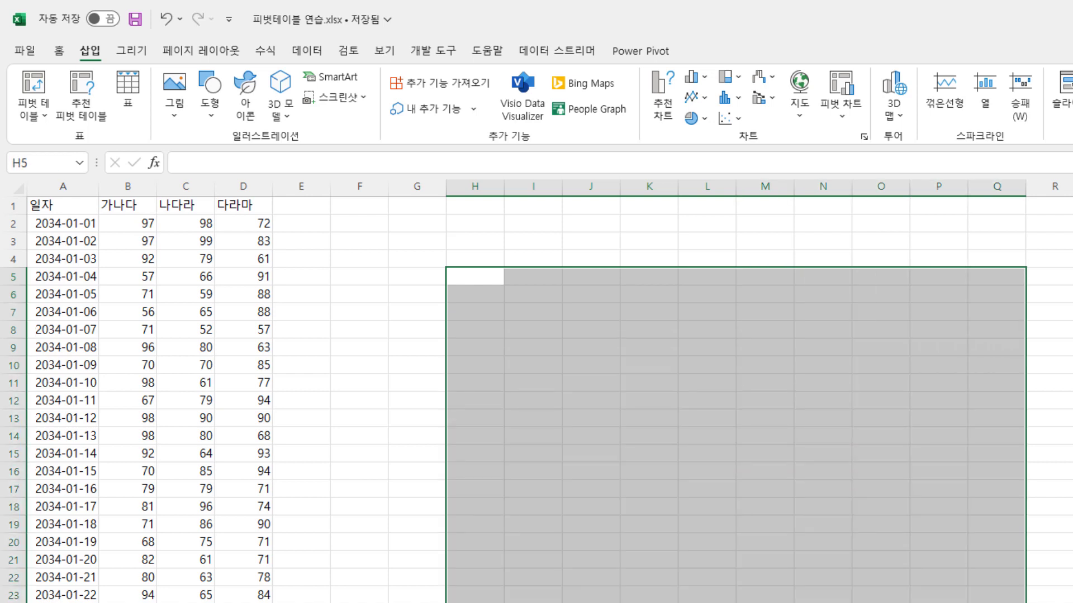
click(88, 347)
click(45, 117)
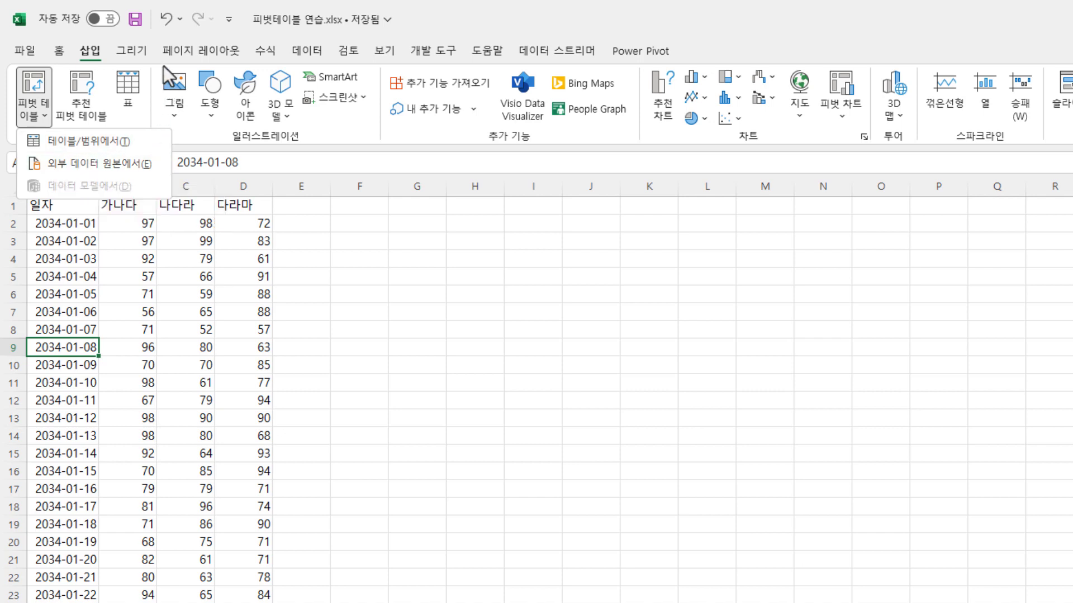
click(316, 52)
click(317, 52)
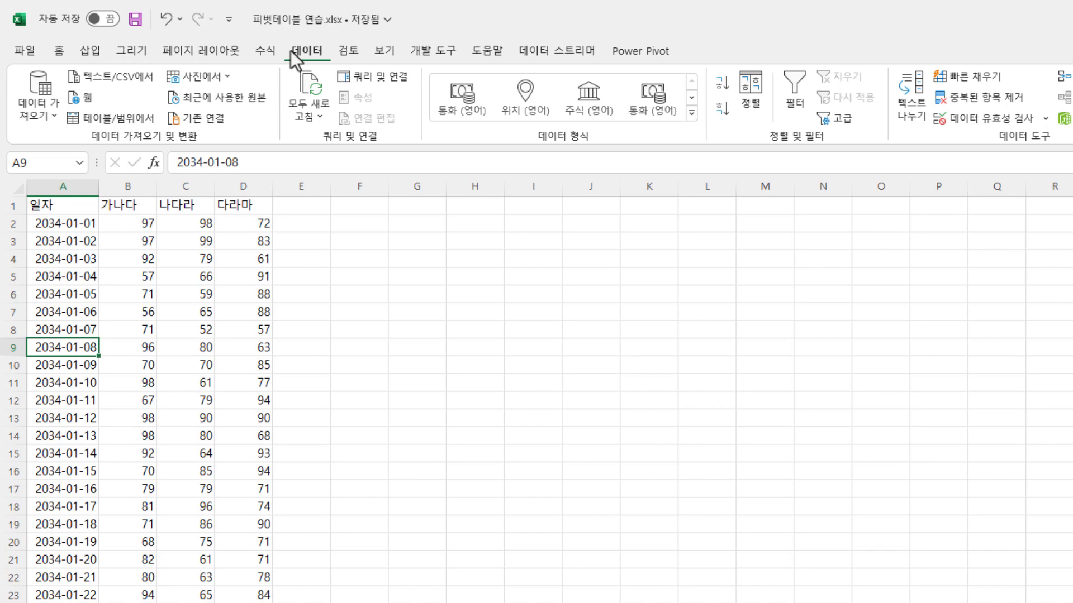
click(96, 58)
click(47, 118)
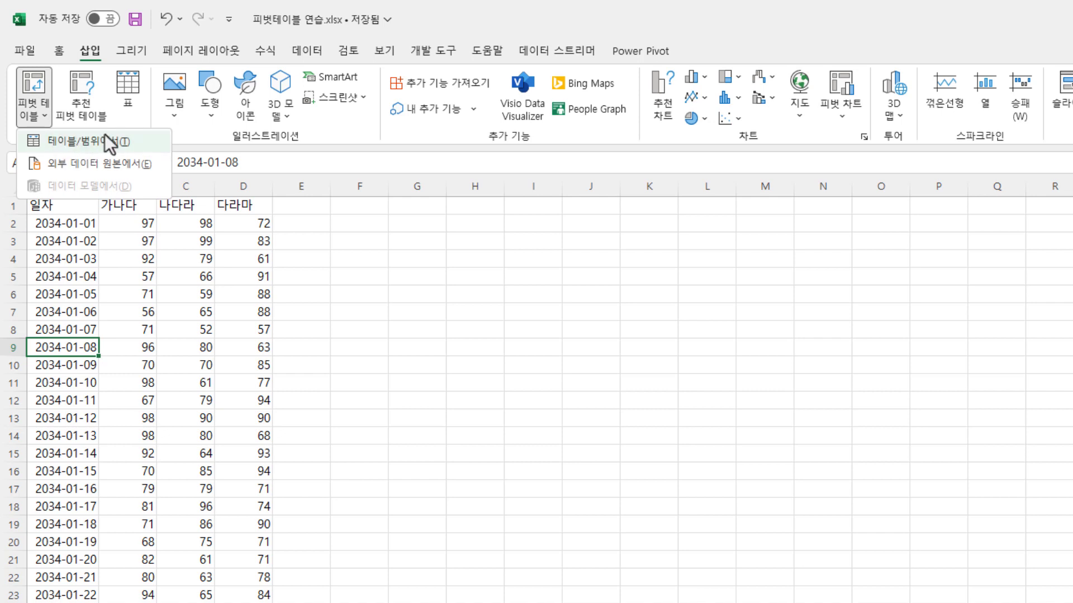
click(174, 298)
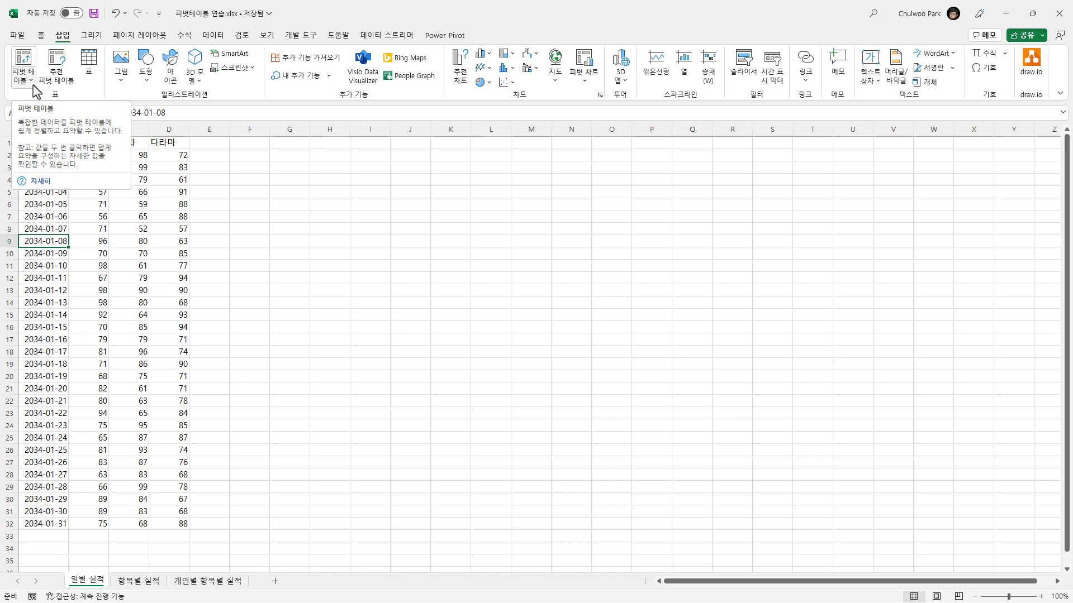
- View the recommended PivotTables for the data on the 일별 실적 sheet and on the 항목별 실적 sheet
click(56, 84)
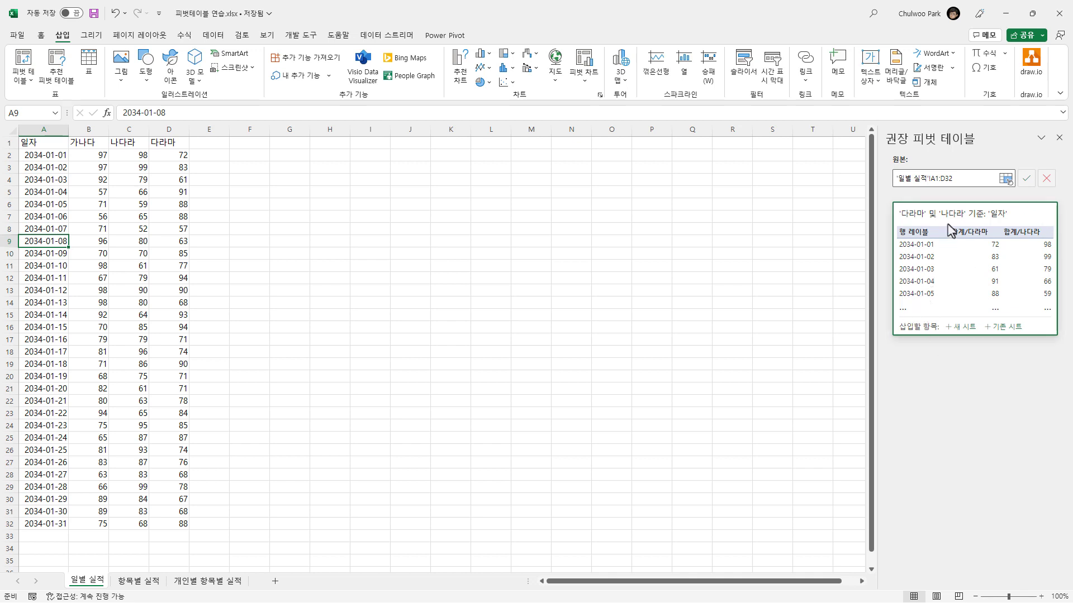
click(1058, 137)
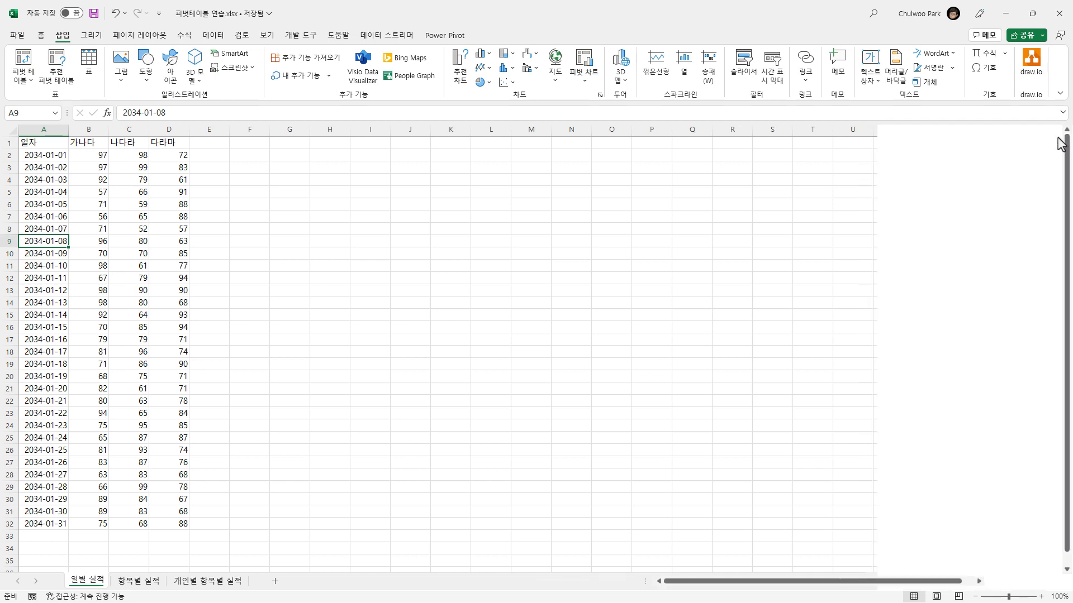
click(139, 584)
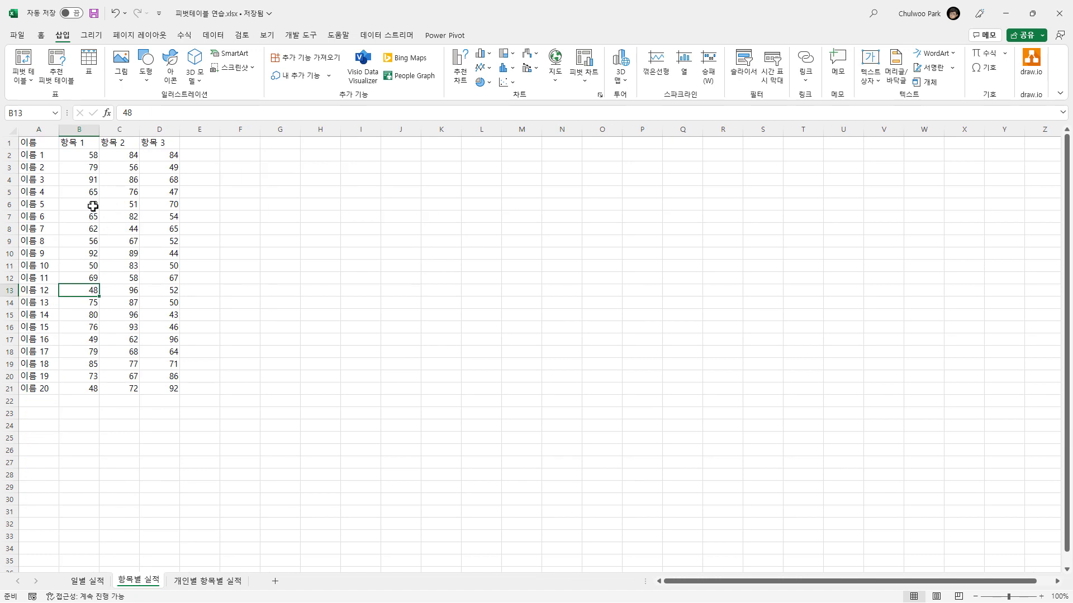
click(56, 66)
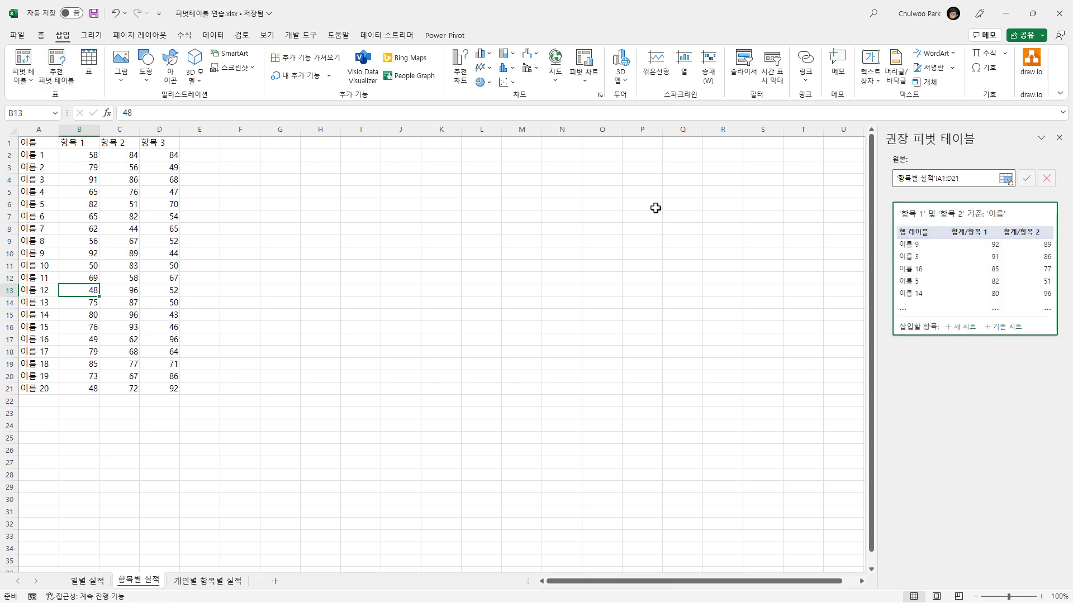
click(1059, 138)
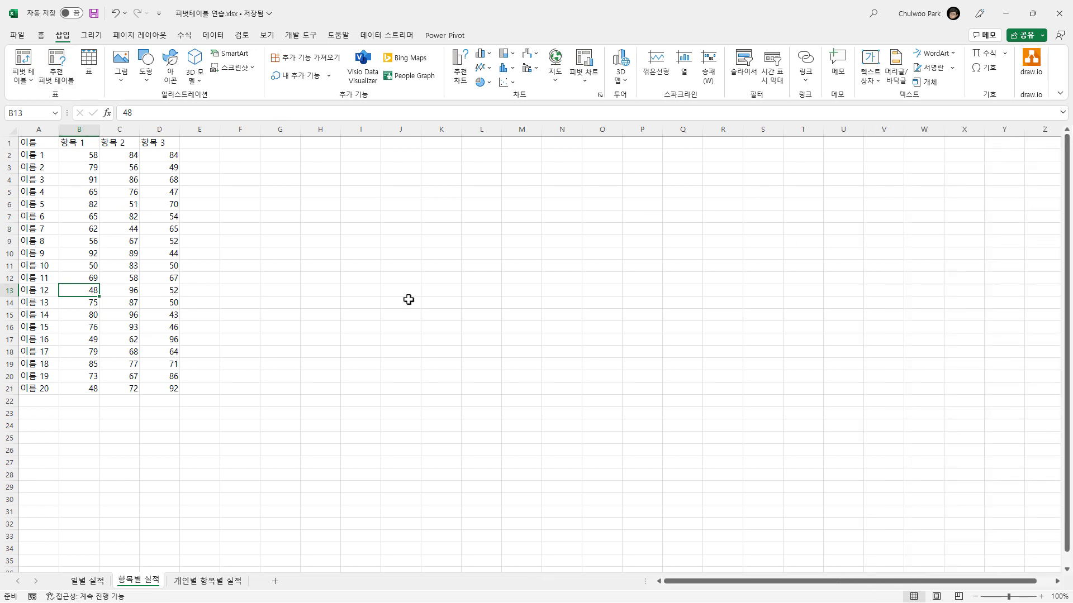
- Review all the recommended PivotTables for the data on the 개인별 항목별 실적 sheet, including the full list of results
click(209, 581)
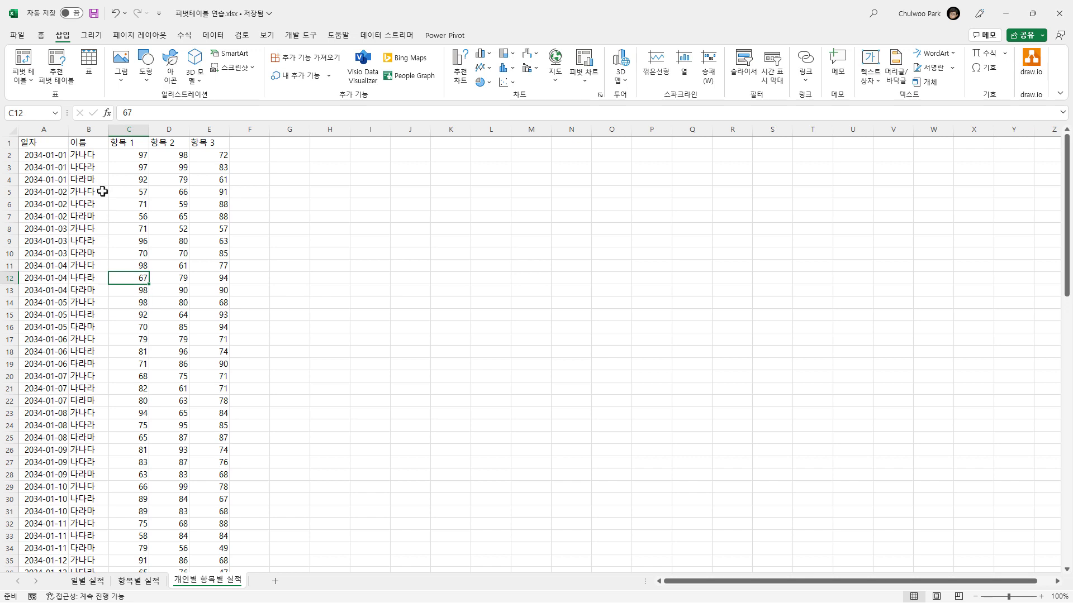
click(63, 72)
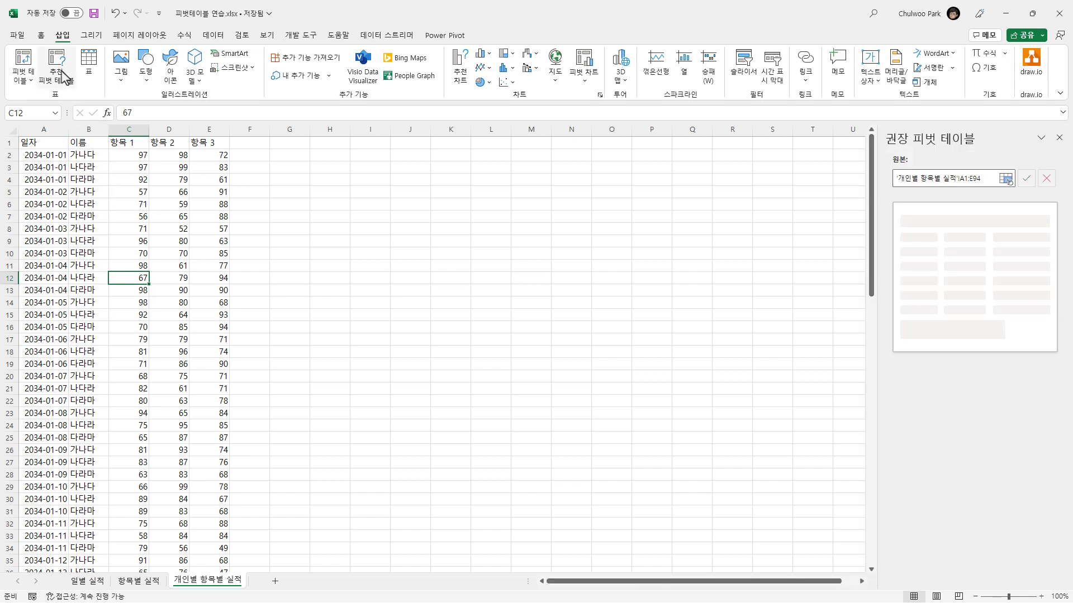
scroll(1029, 387, down, 5)
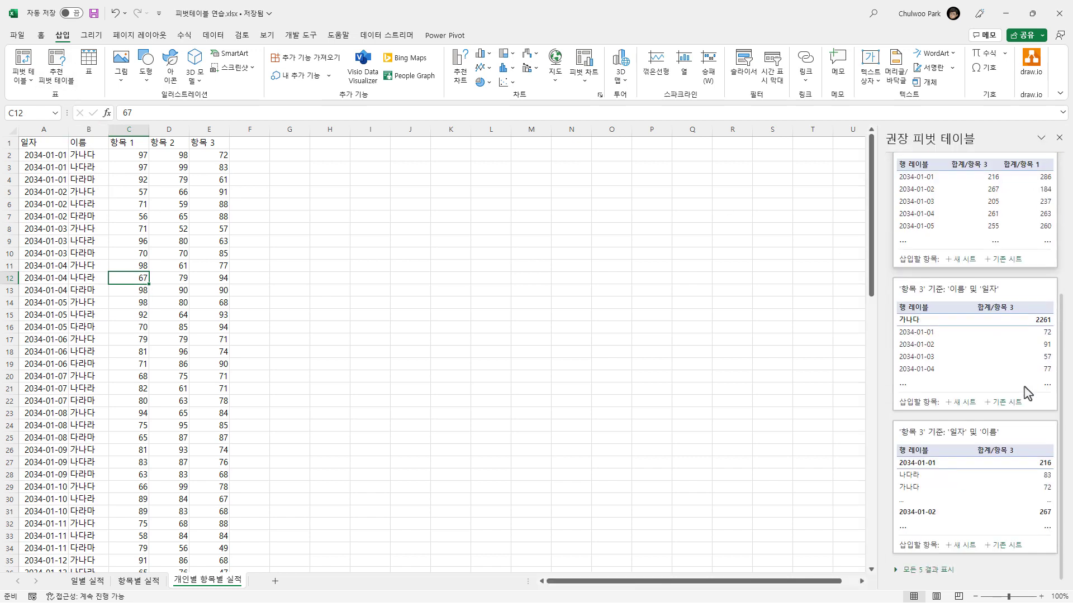
scroll(1027, 393, up, 5)
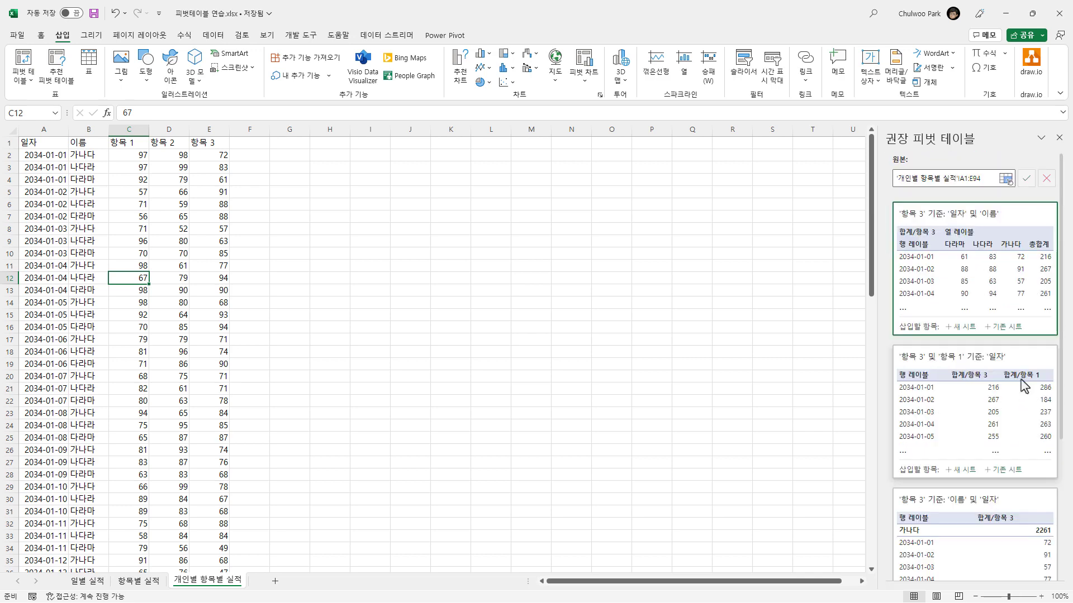
scroll(990, 363, down, 2)
scroll(990, 366, down, 2)
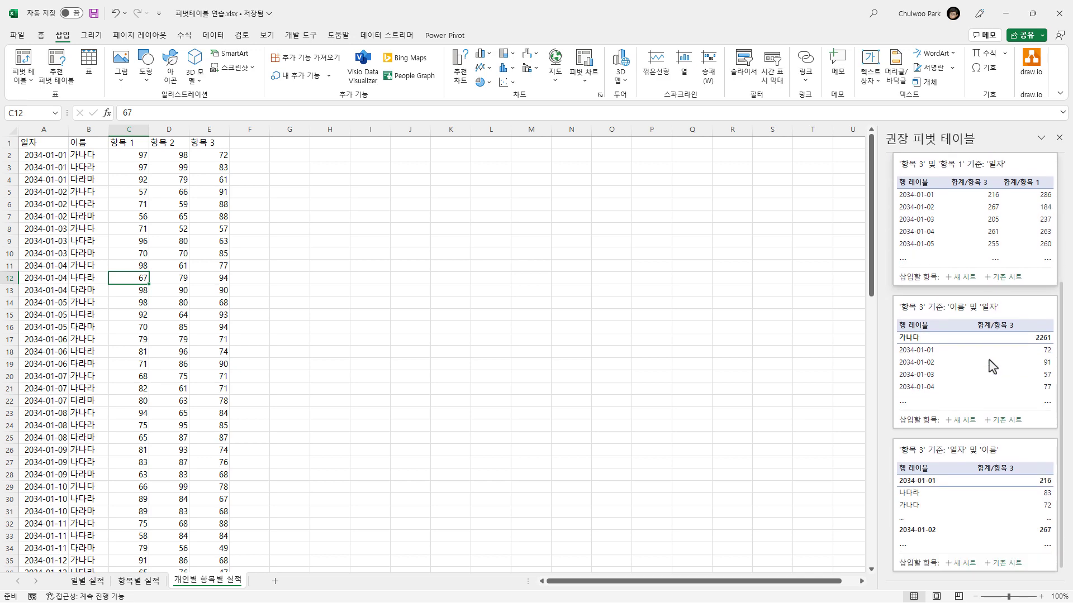
scroll(993, 364, up, 4)
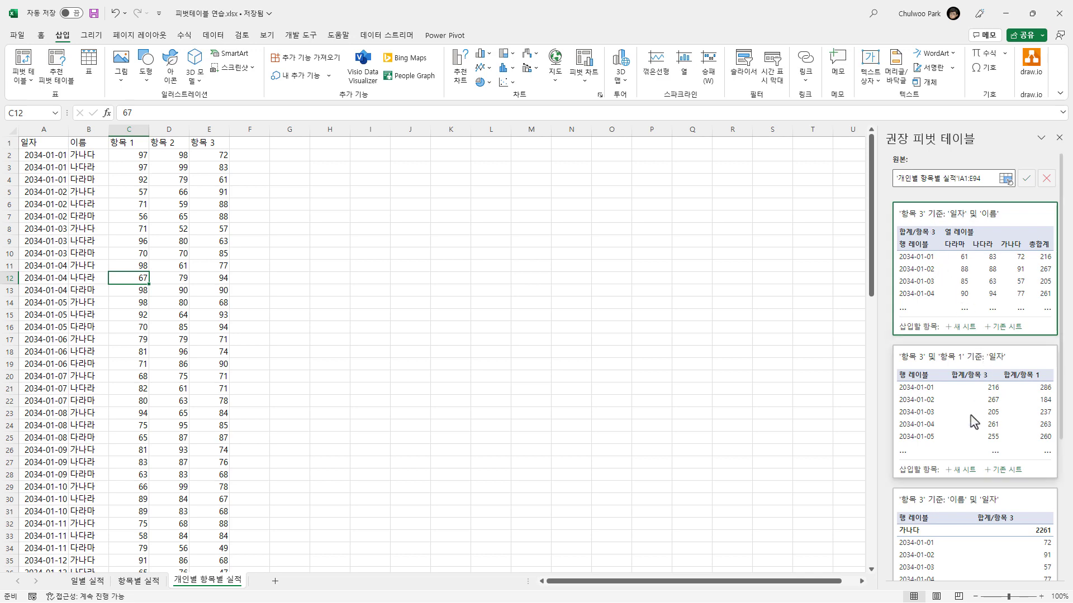
scroll(971, 422, down, 5)
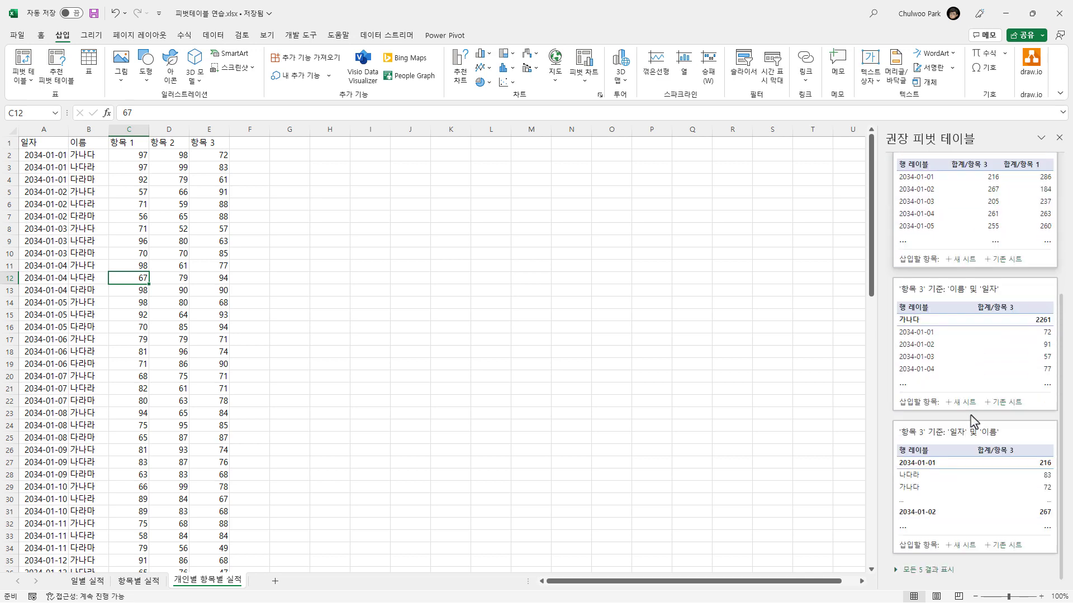
click(901, 571)
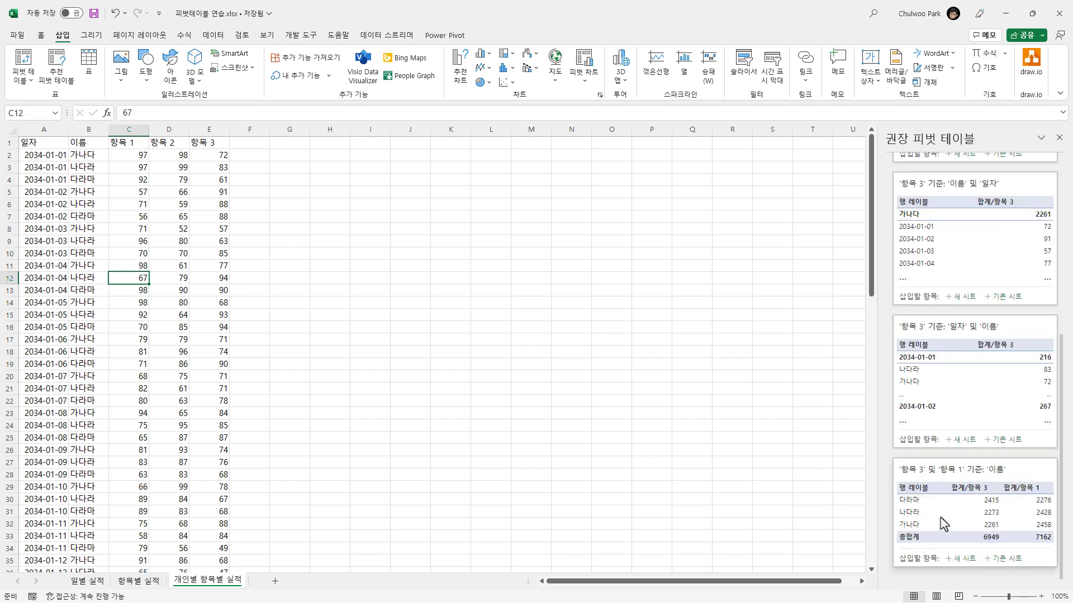
scroll(945, 524, up, 5)
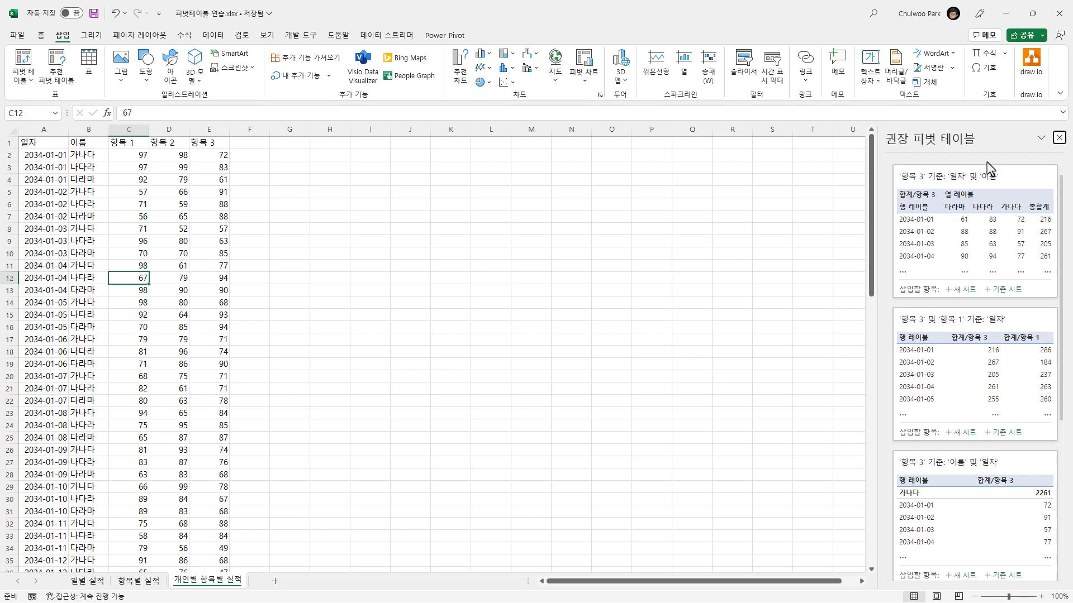
click(1060, 138)
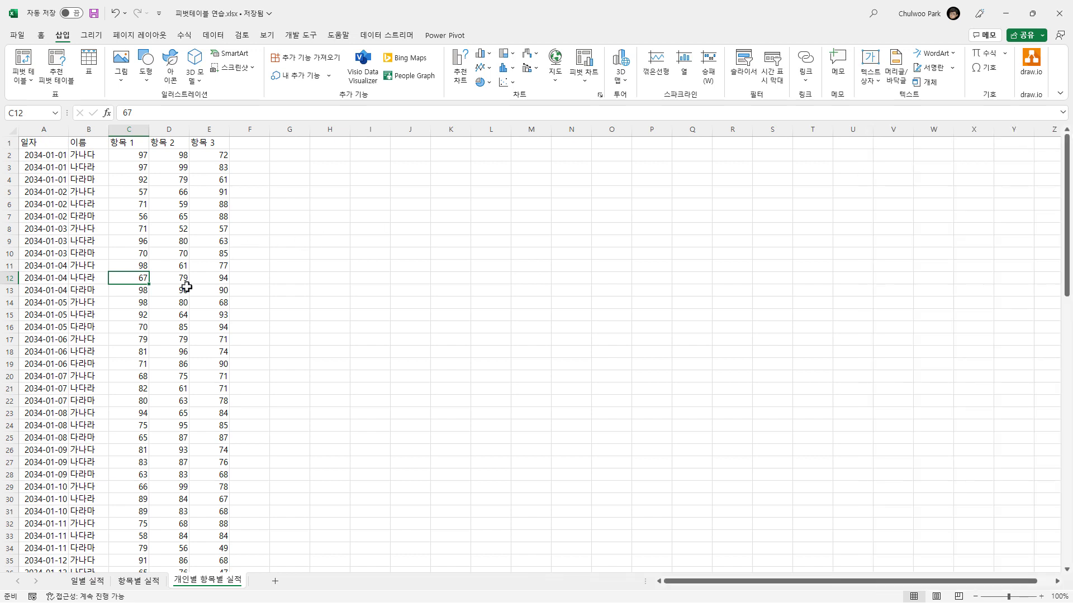
- Convert the range A1:D32 on the 일별 실적 sheet into a table with headers
click(88, 581)
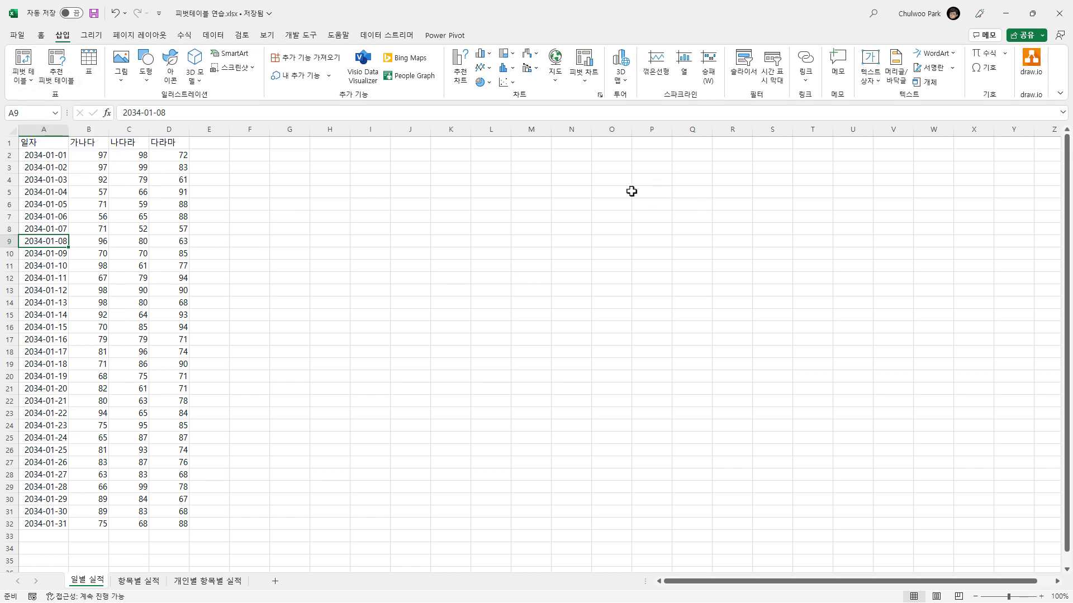
click(75, 306)
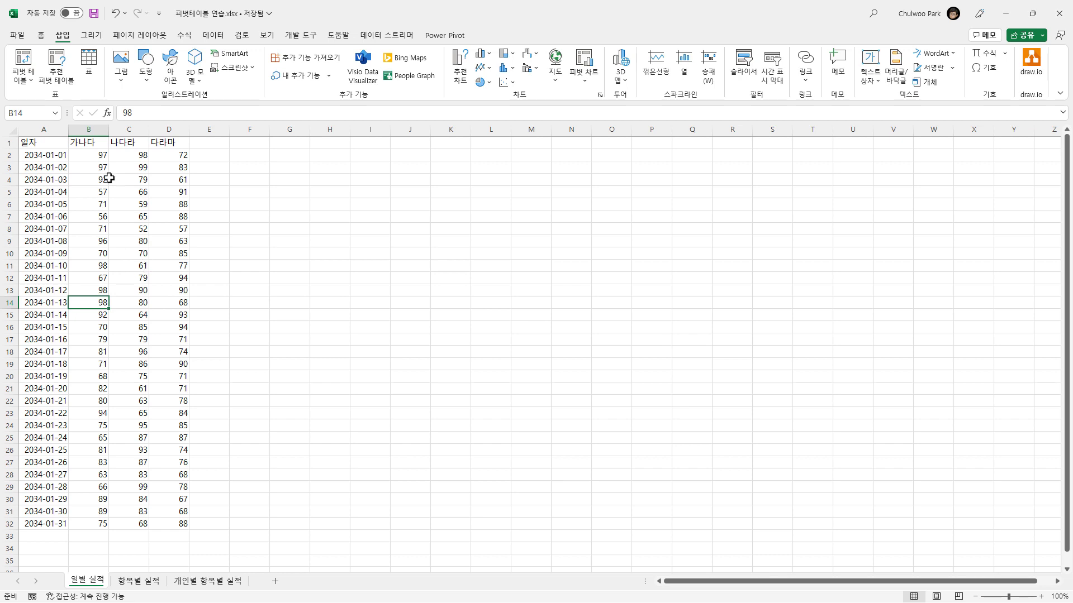
click(90, 66)
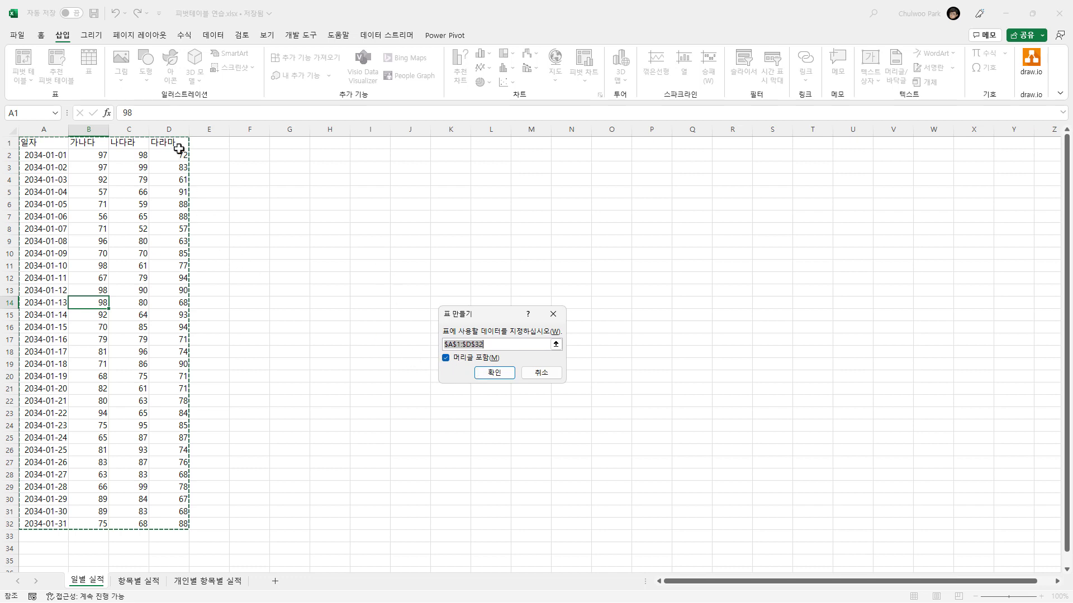
click(495, 374)
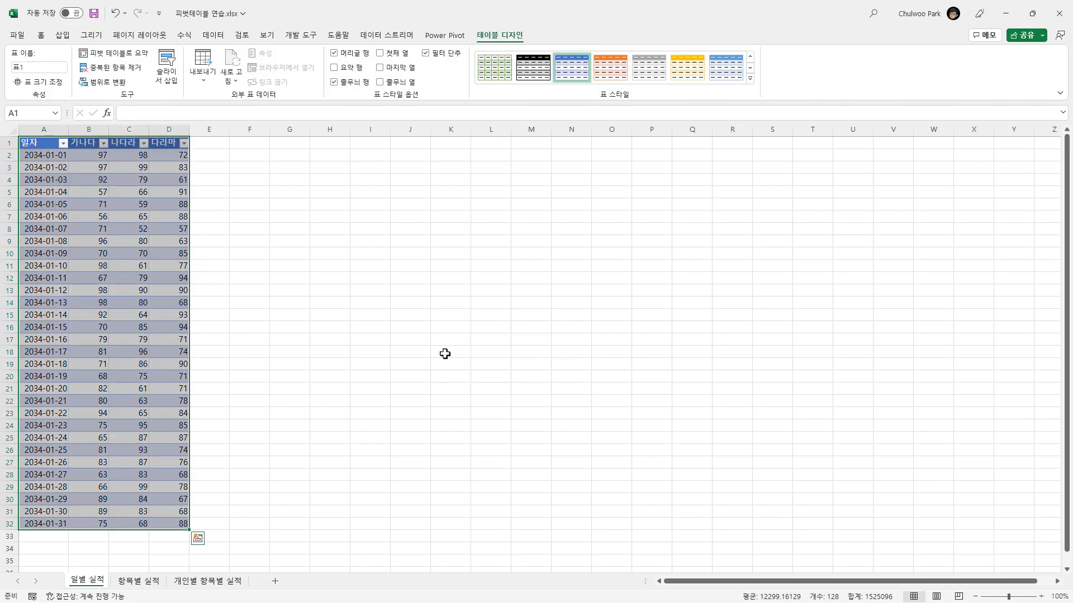
- Insert a PivotTable based on table 표1 into the existing 일별 실적 worksheet at cell H3
click(108, 254)
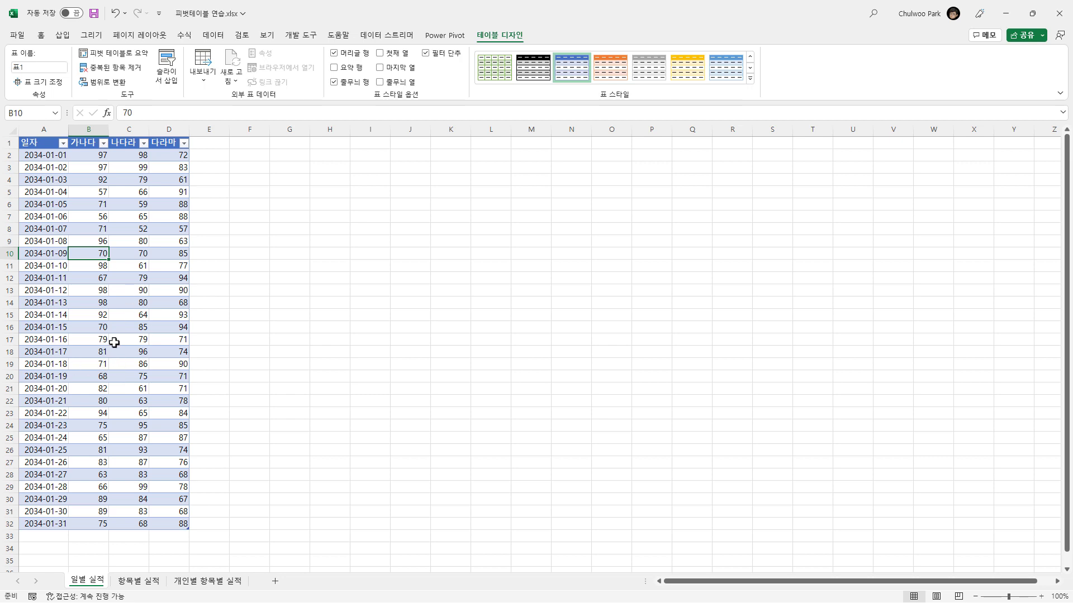
click(63, 35)
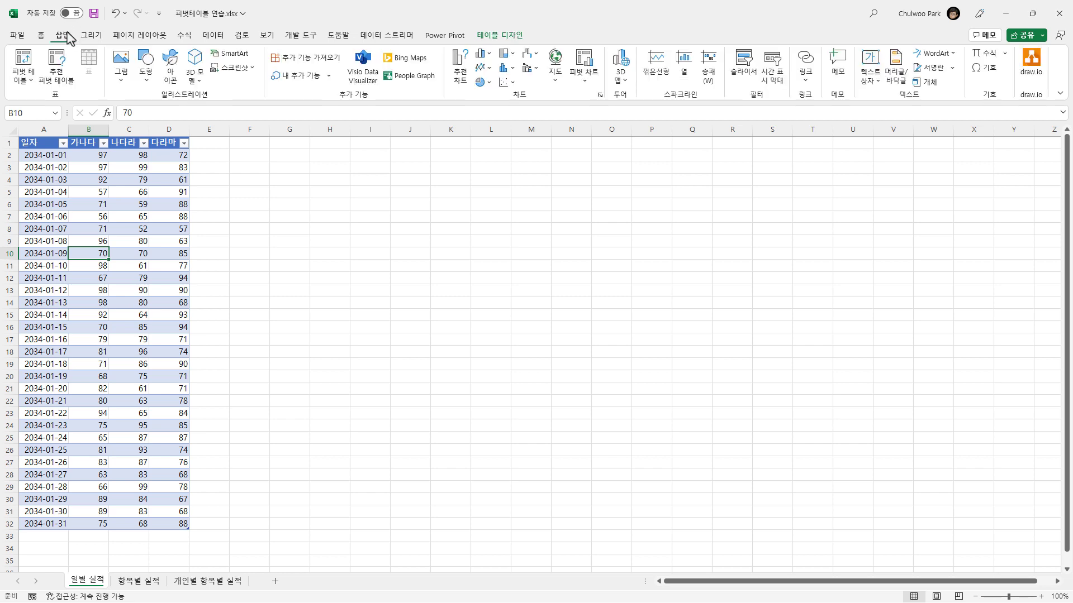
click(25, 83)
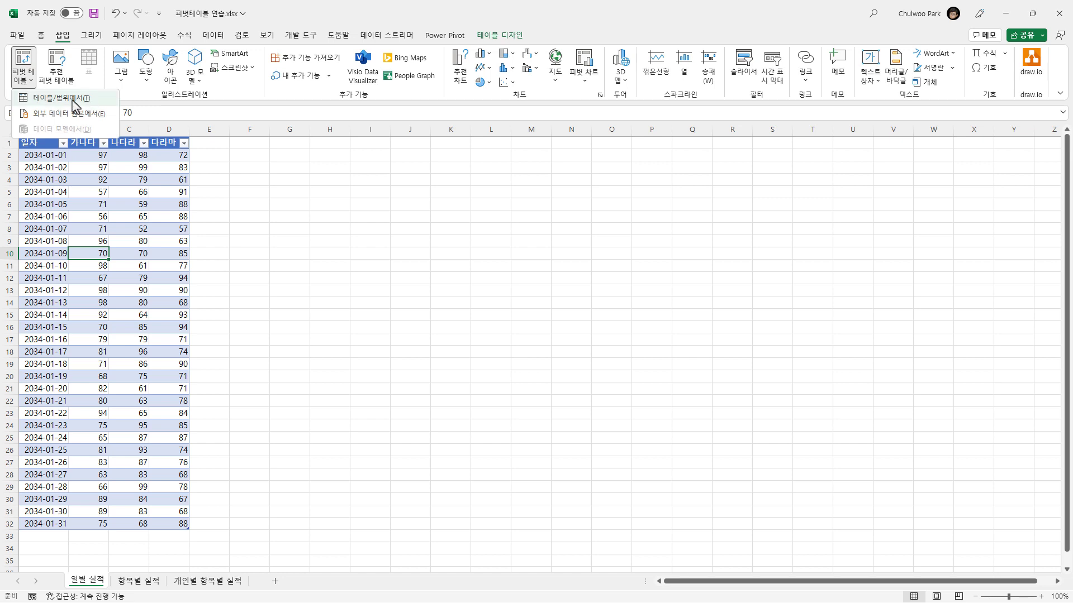
click(105, 249)
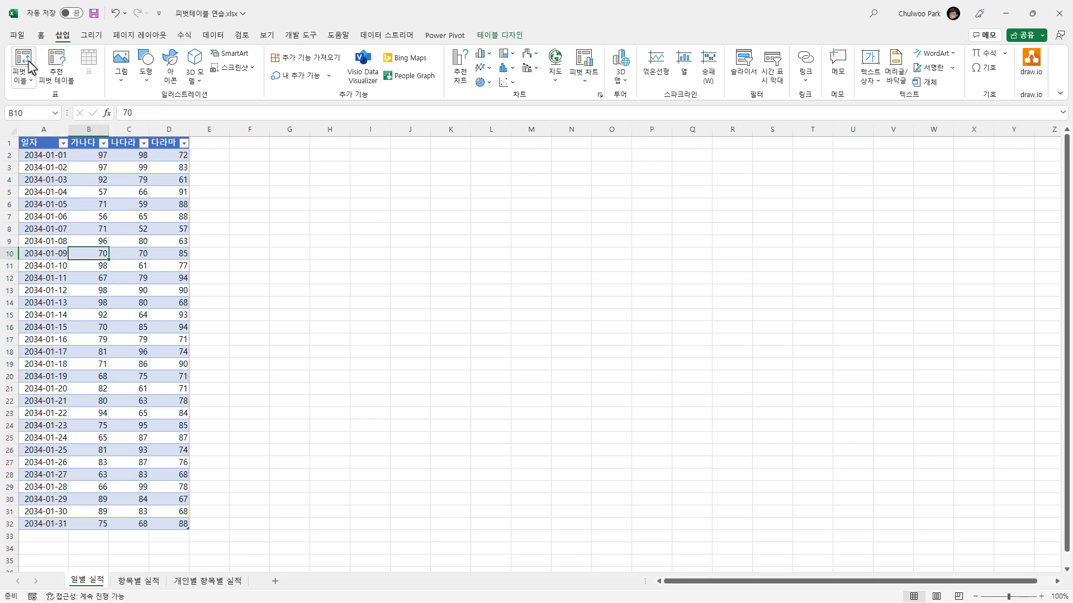
click(25, 62)
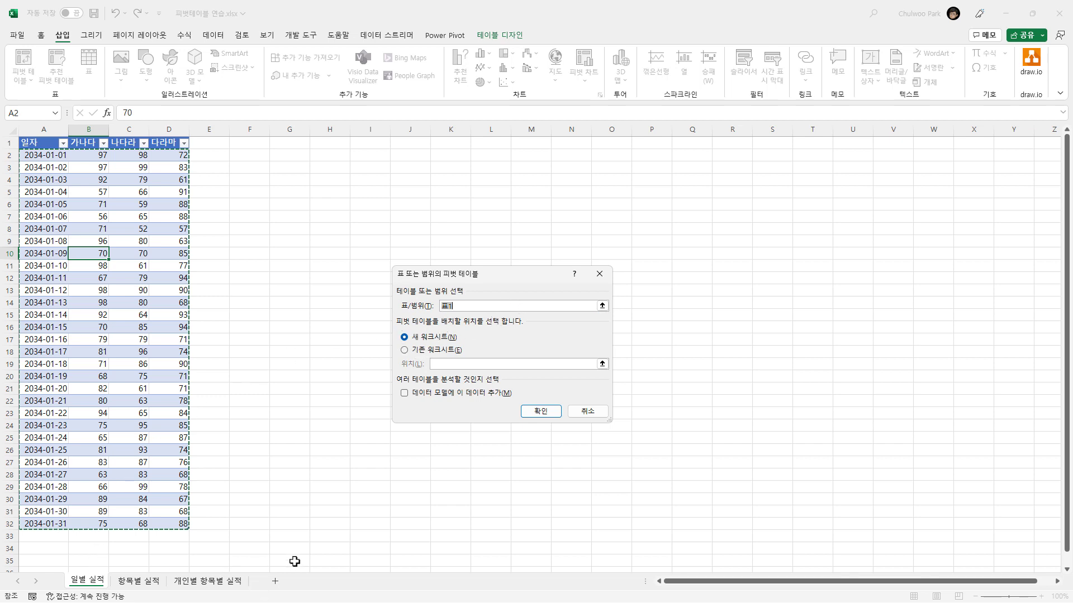
click(412, 353)
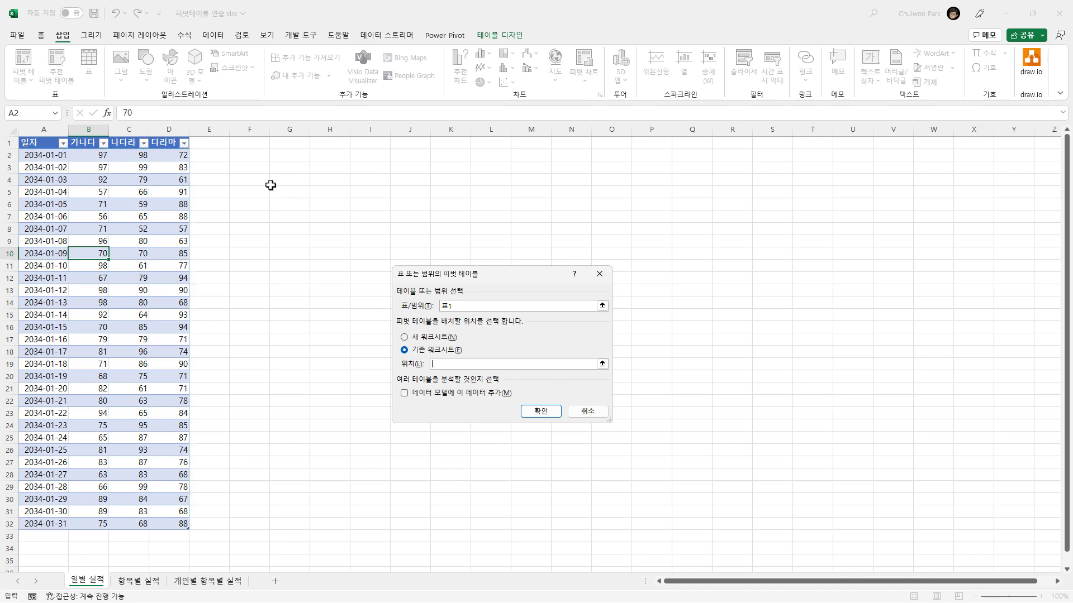
click(242, 158)
click(246, 194)
click(248, 266)
click(252, 339)
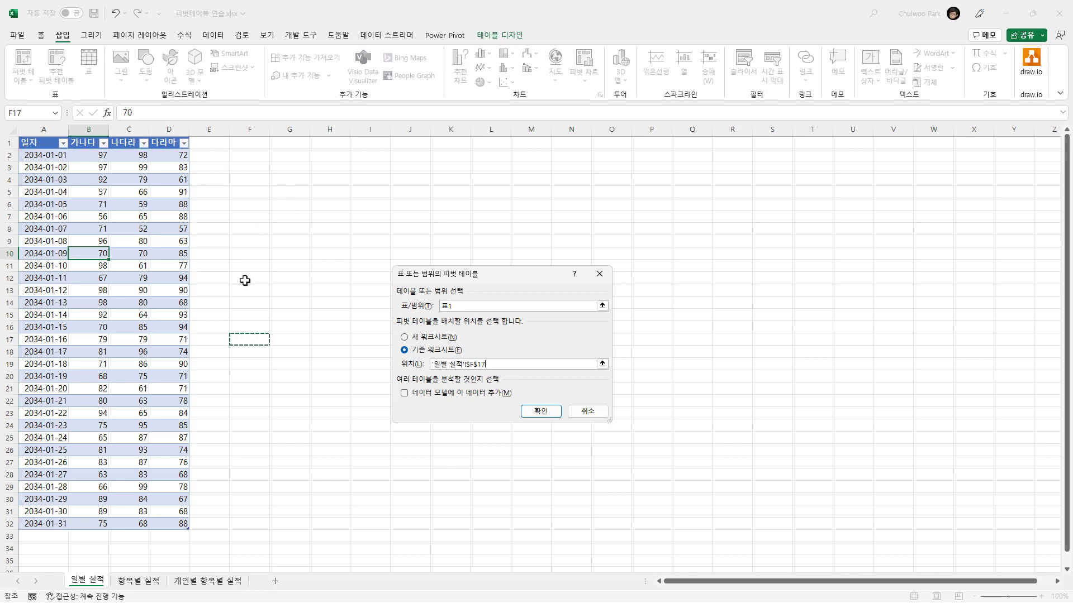
click(240, 166)
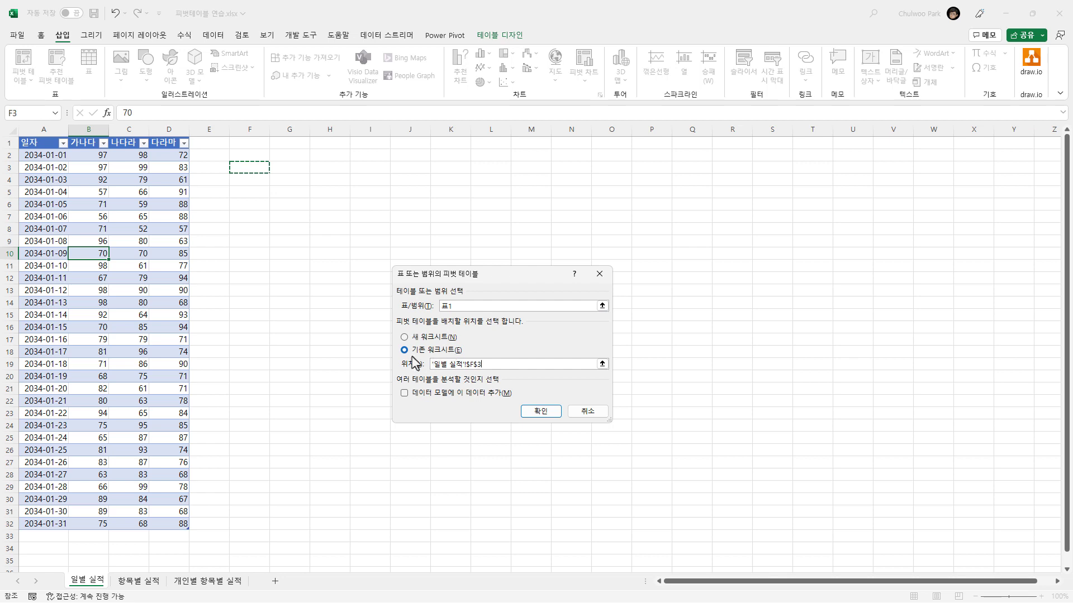
click(289, 168)
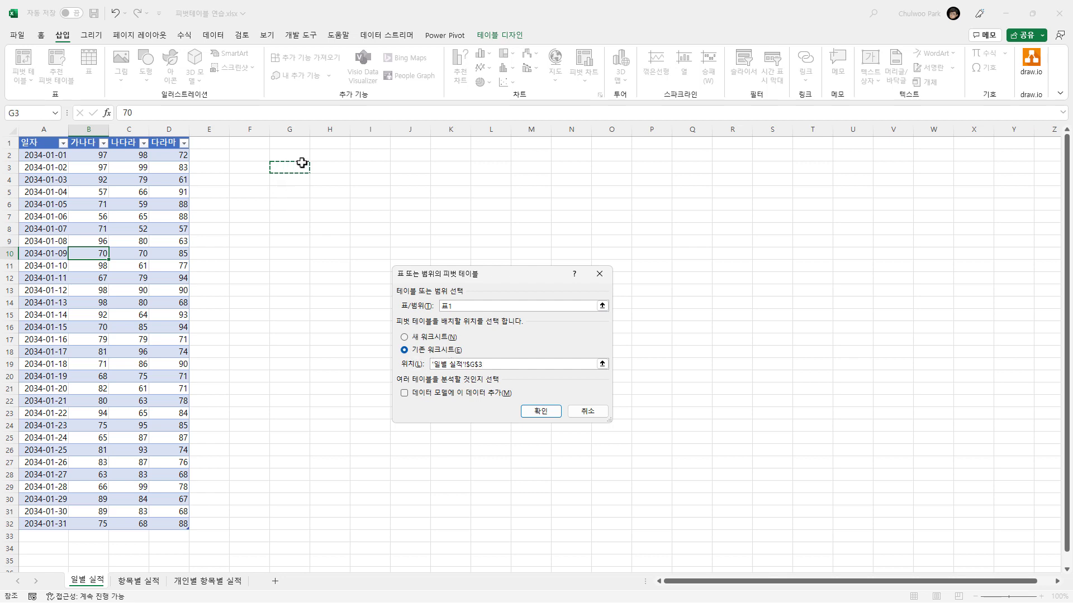
click(338, 168)
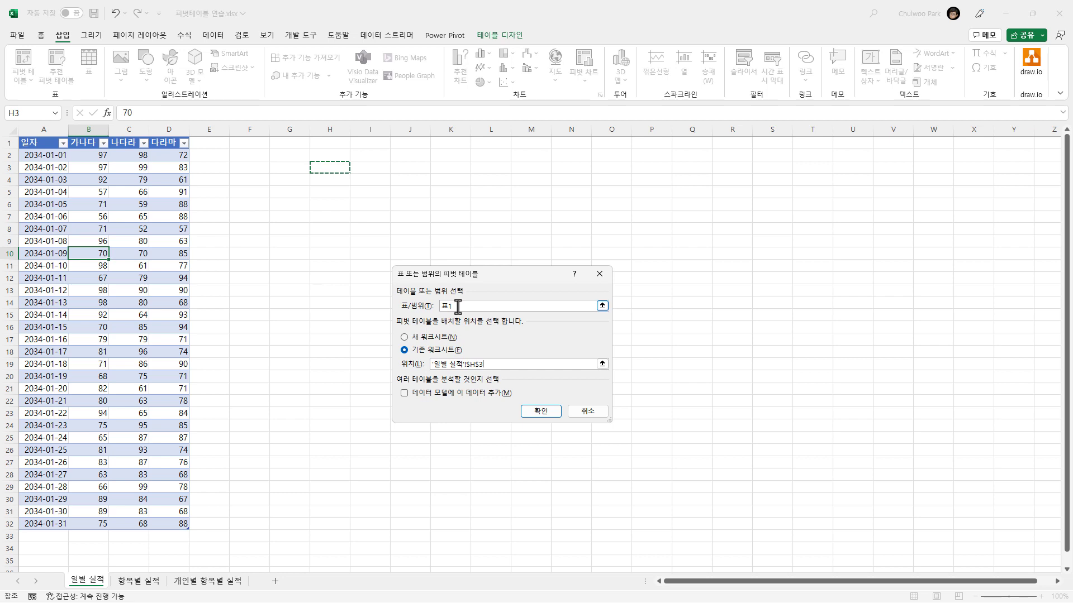
click(540, 412)
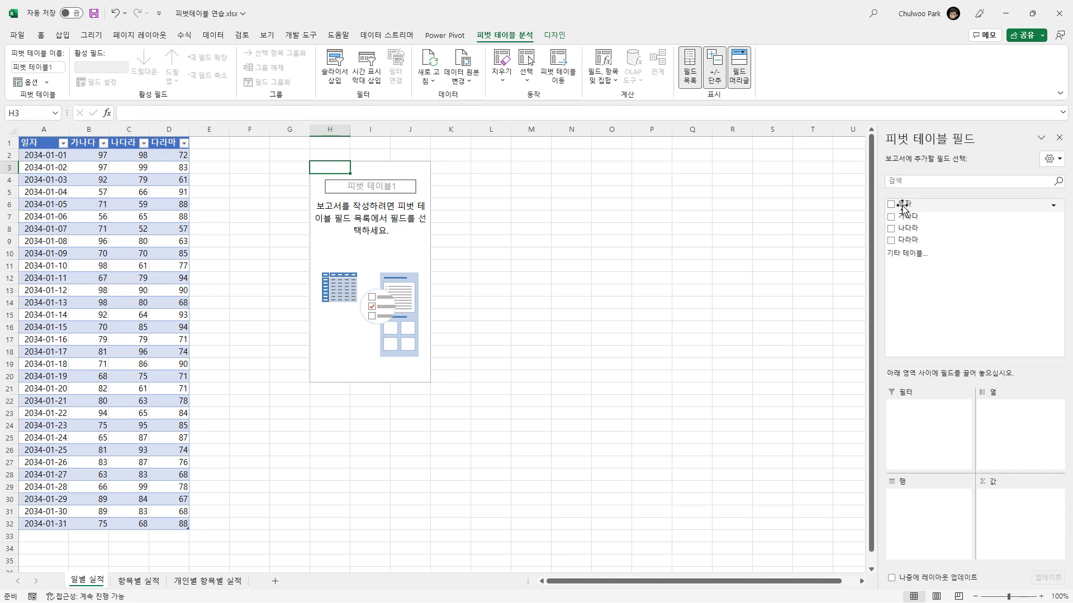
- Add 일자 to the PivotTable's rows and the sums of 가나다, 나다라 and 다라마 to its values
drag(902, 205, 926, 517)
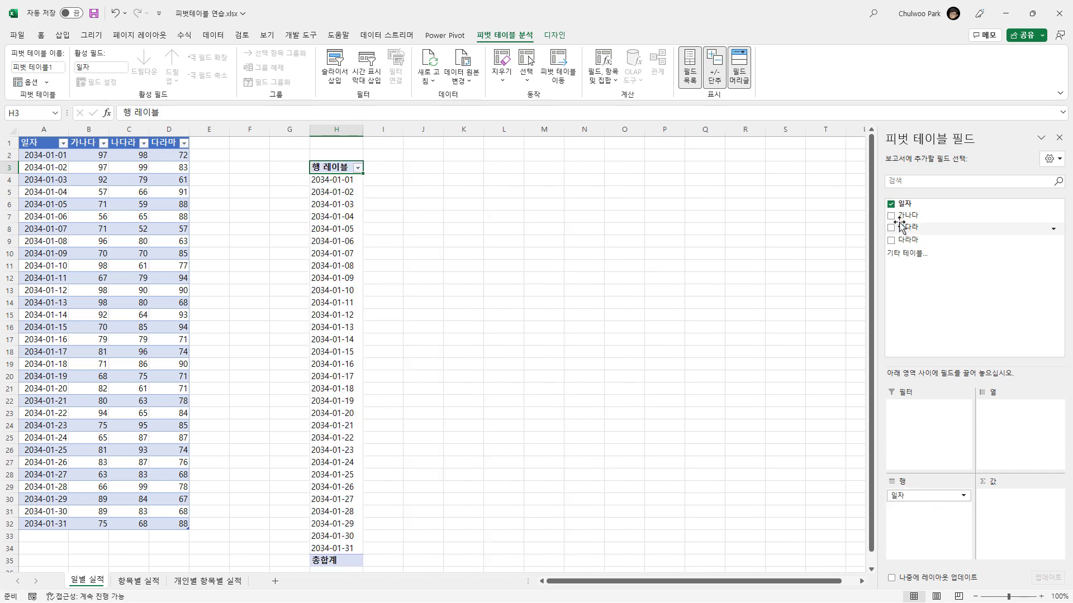
drag(901, 221, 1009, 505)
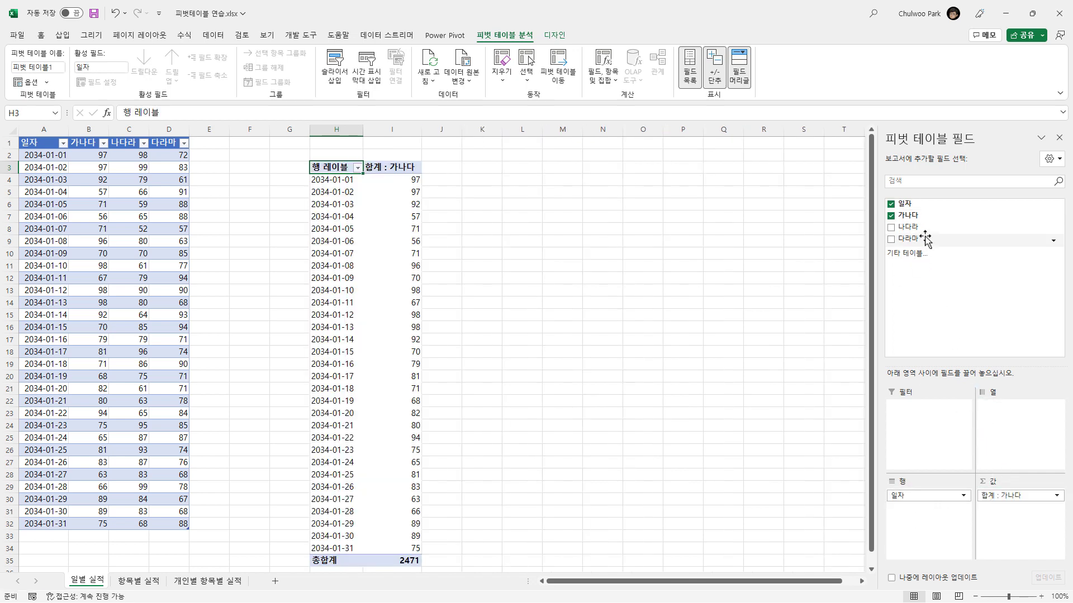
drag(916, 228, 1007, 508)
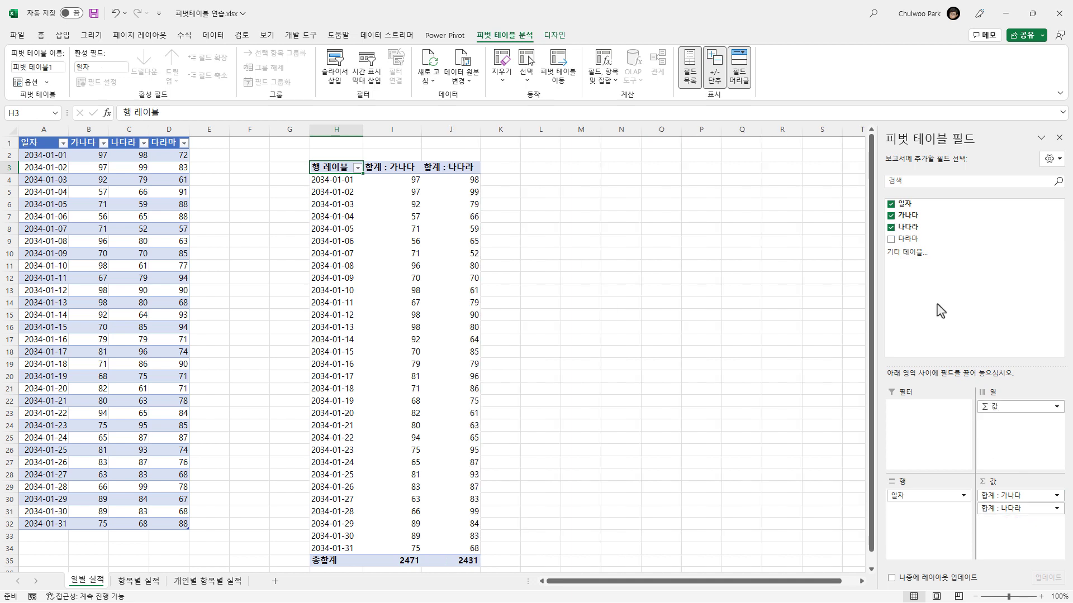
drag(907, 239, 1016, 514)
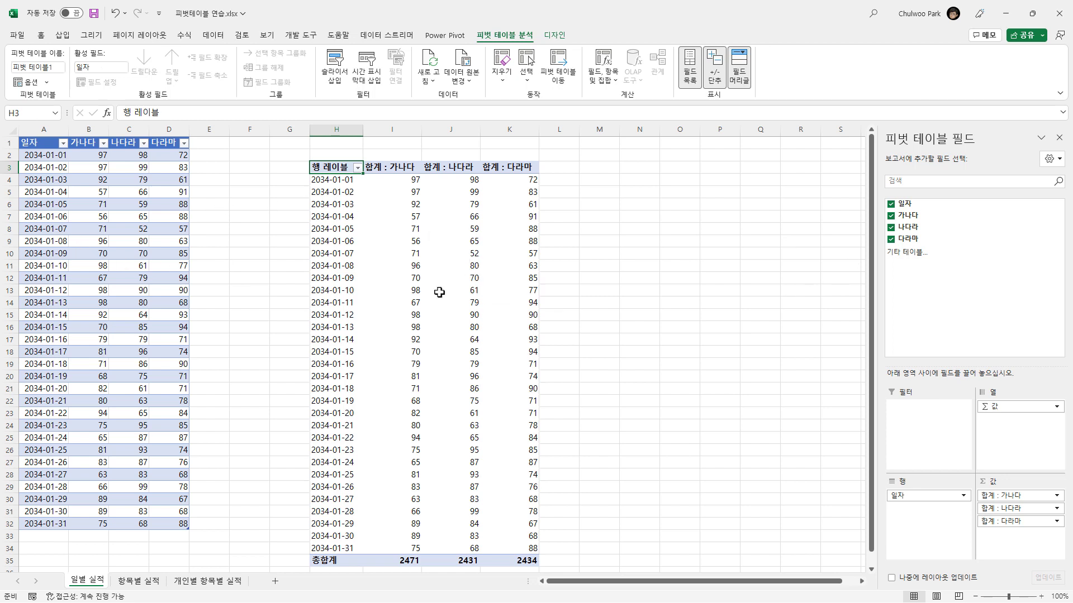
- Remove the 나다라 and 다라마 fields from the PivotTable
click(1046, 510)
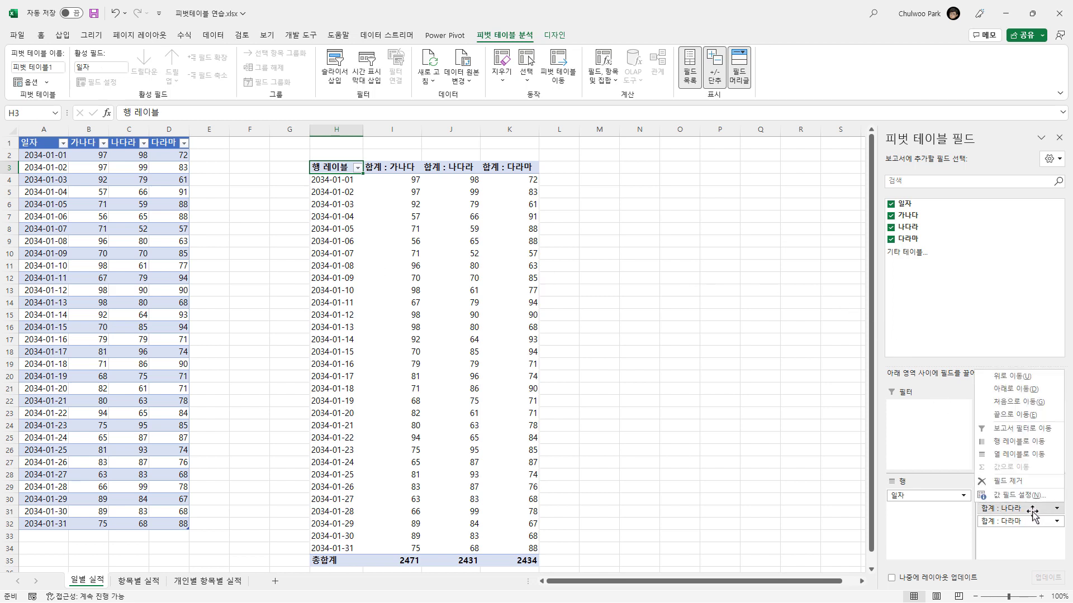
click(891, 228)
click(892, 239)
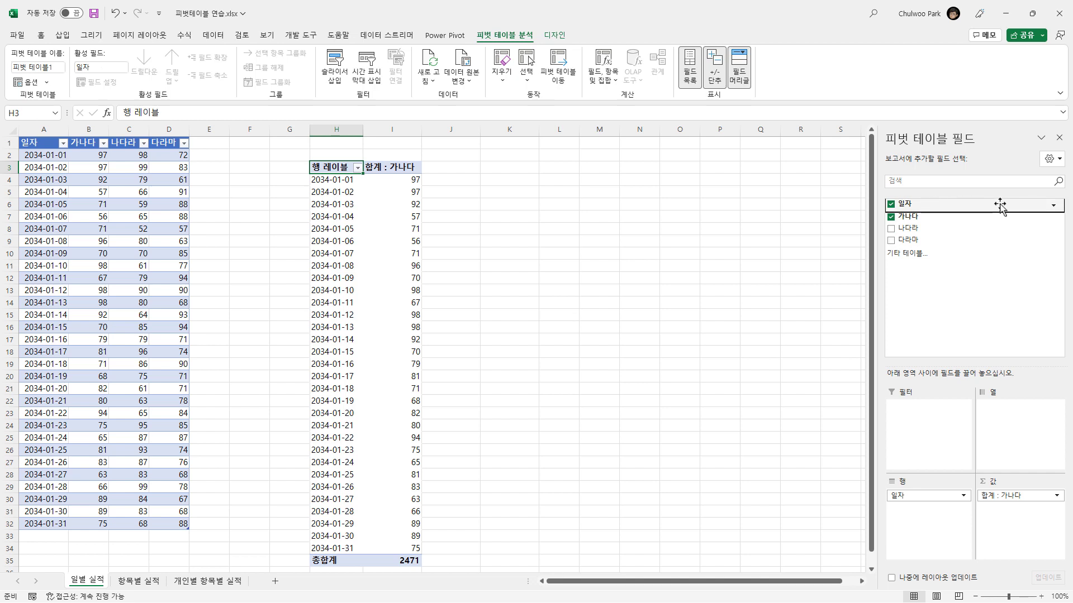
- Apply a date filter to the 일자 field that keeps only dates after 2034-1-15
click(1053, 206)
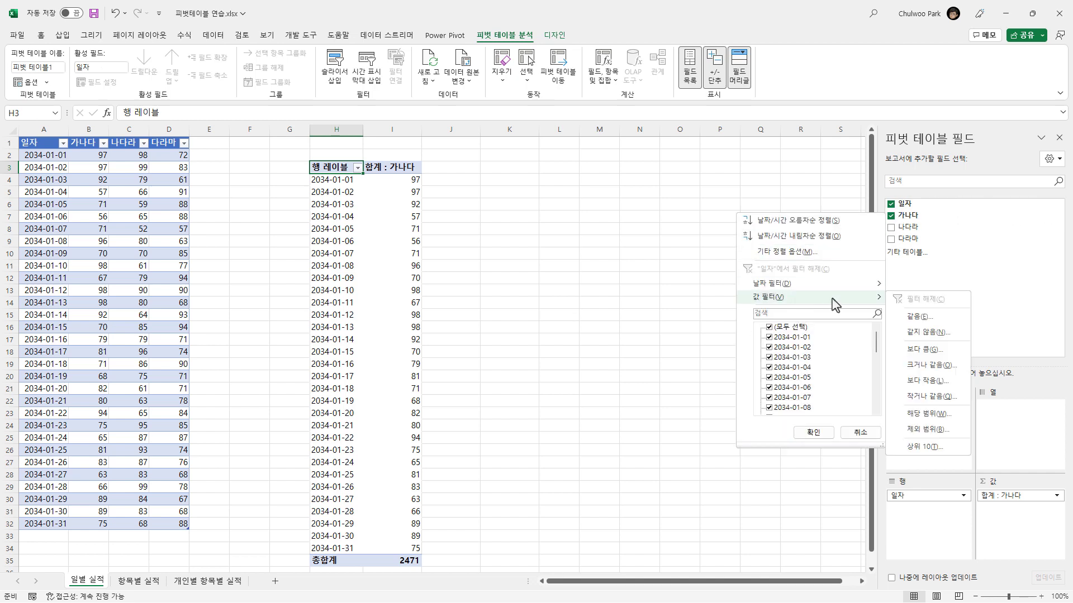
mouse_move(863, 289)
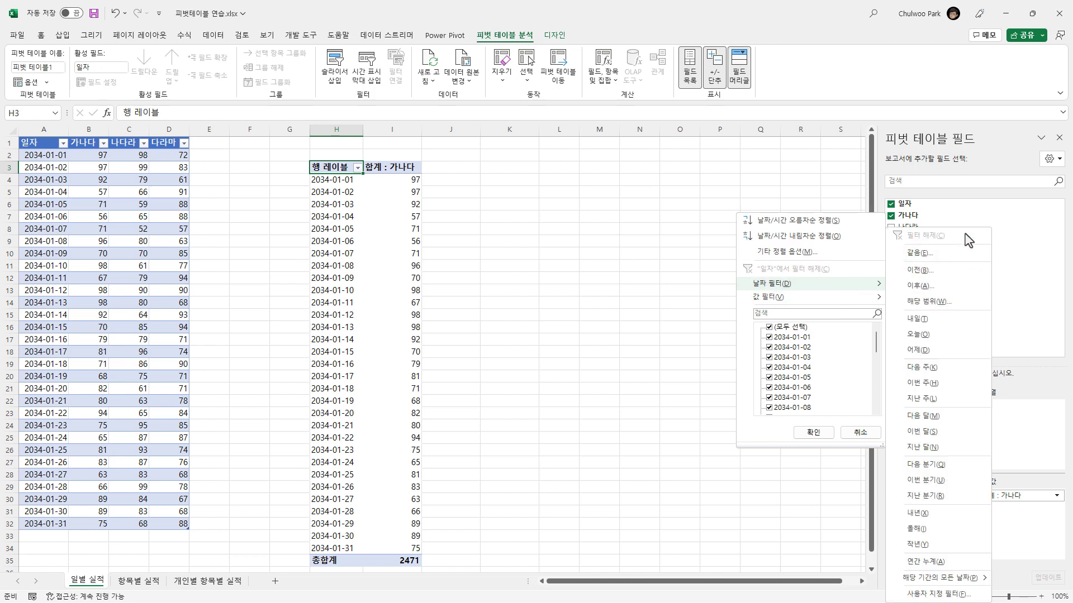
click(960, 290)
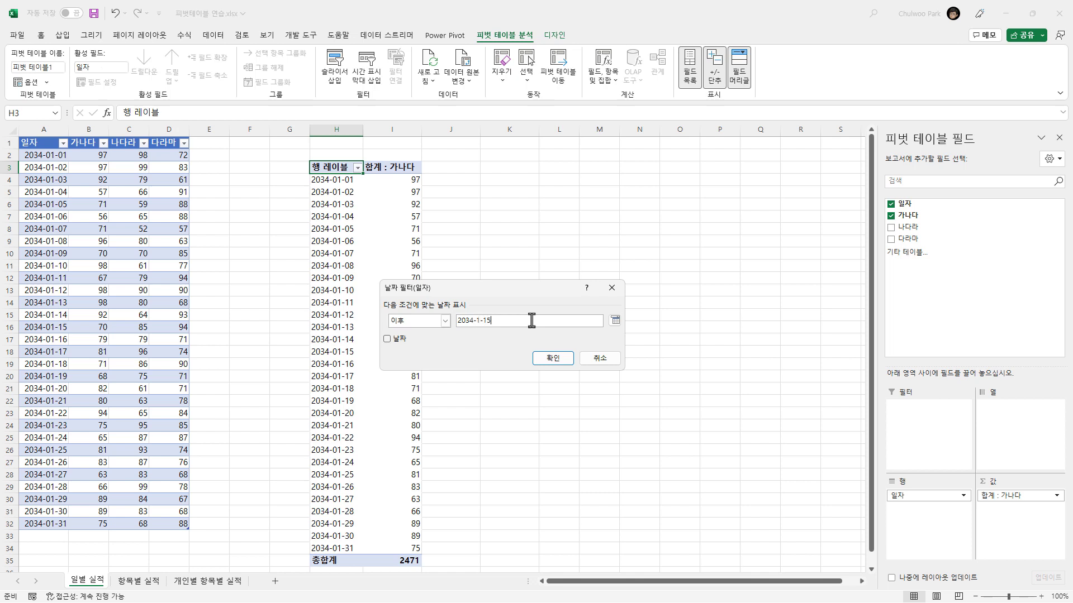
click(549, 362)
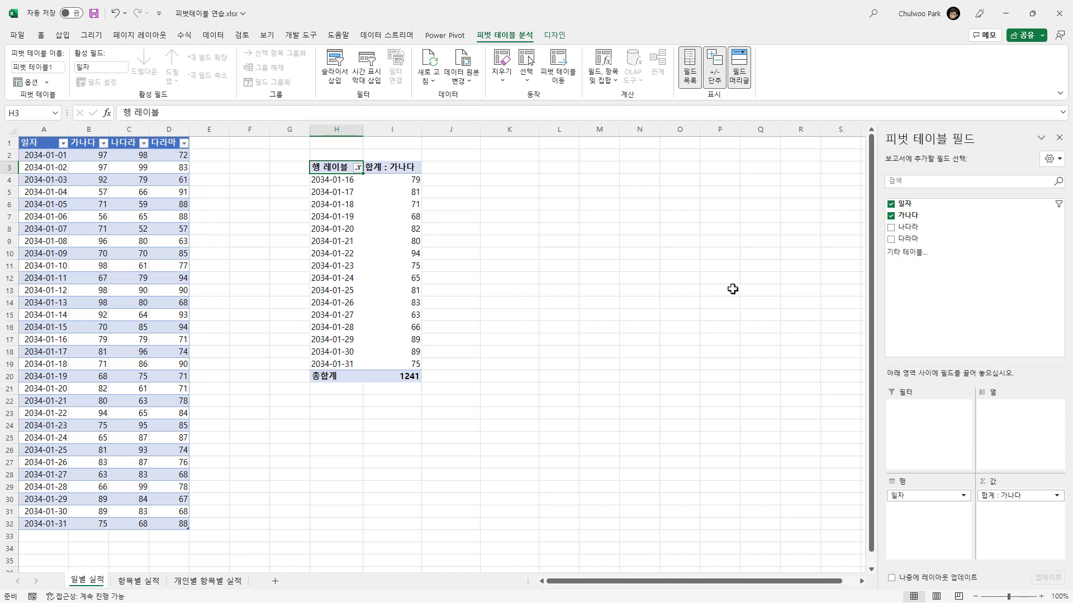
- Try other layouts by moving 일자 and 가나다 among rows, columns and values, ending with 일자 in rows and 가나다 in values
drag(1028, 501, 939, 535)
drag(915, 499, 1008, 499)
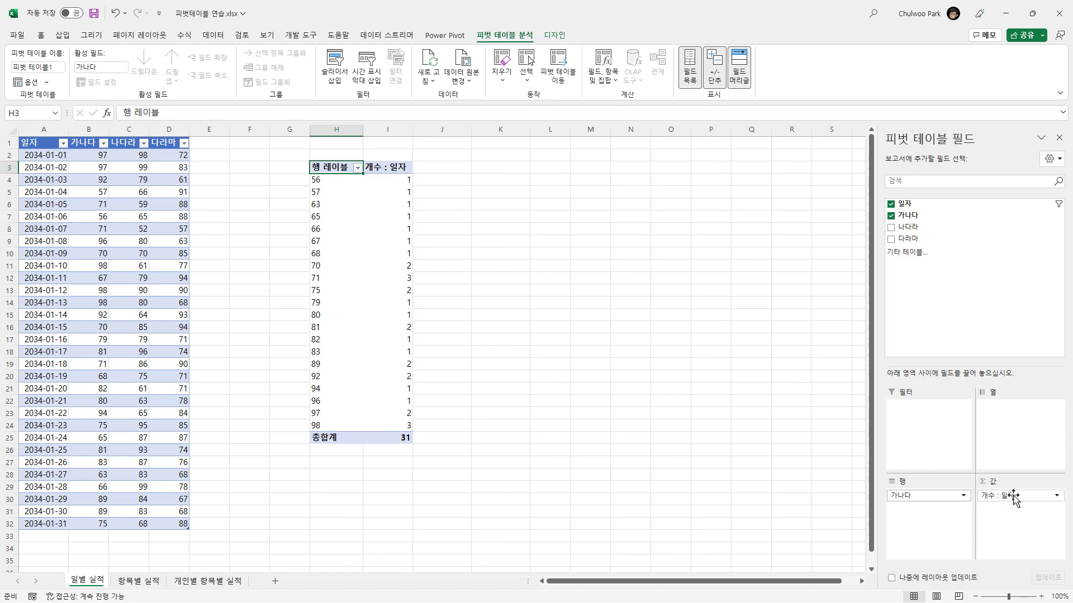
drag(1020, 496, 1017, 411)
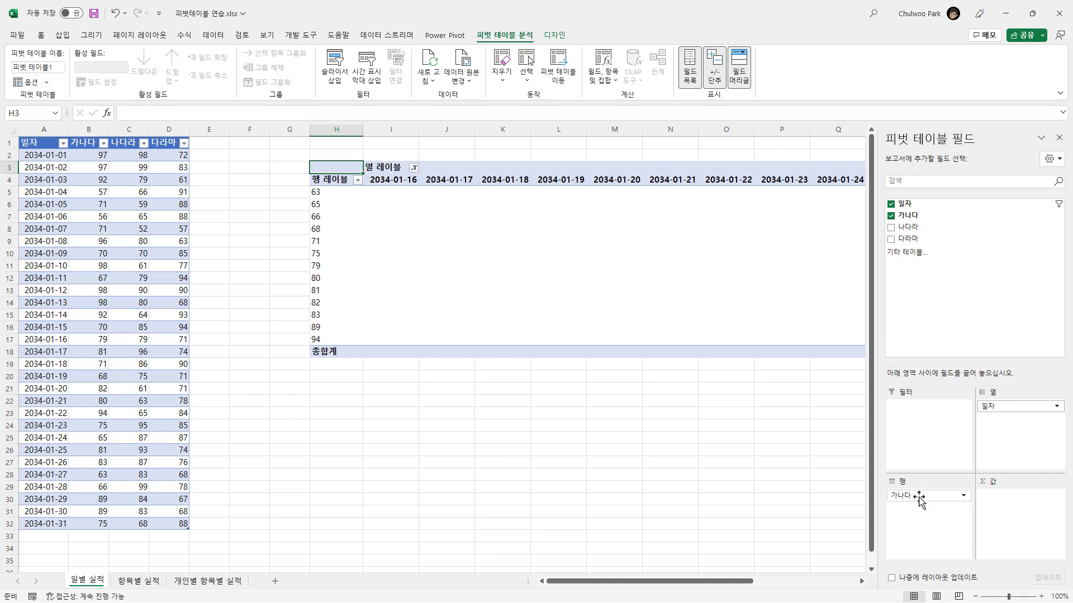
drag(921, 497, 1004, 511)
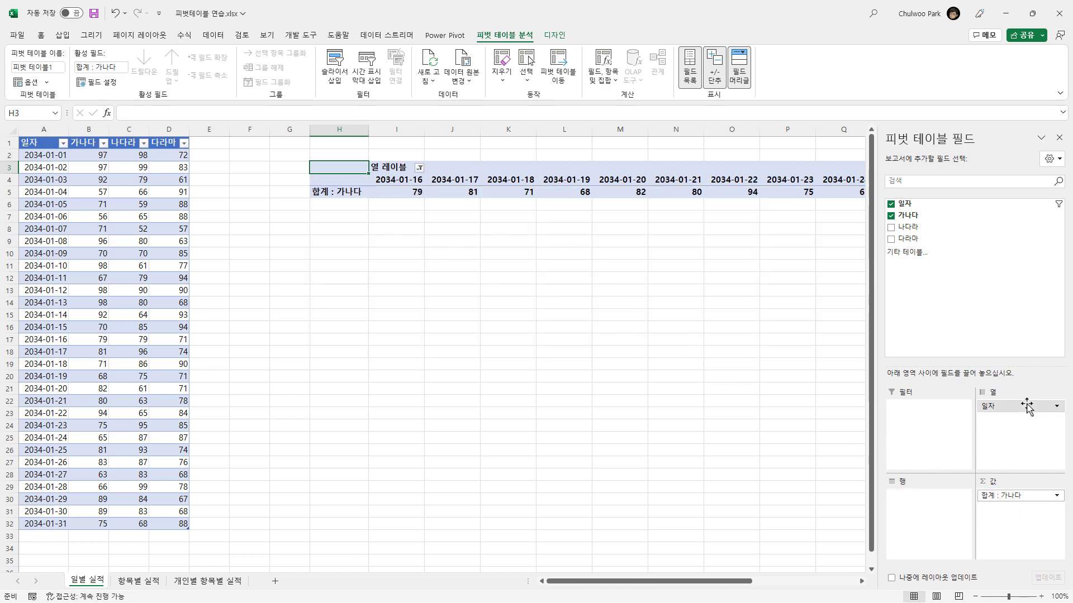
drag(1030, 406, 909, 508)
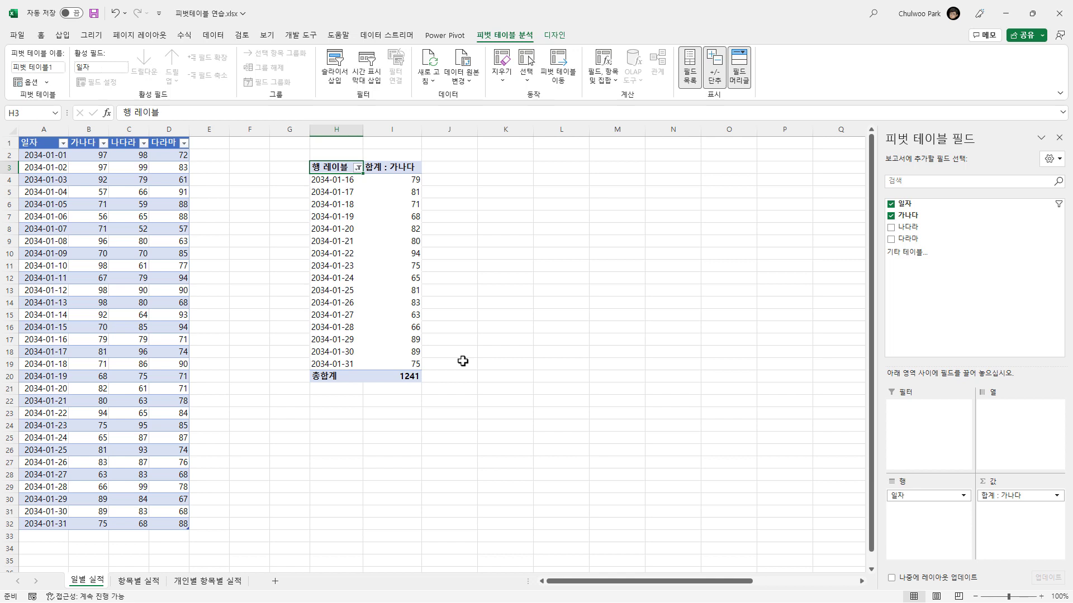
- Clear the date filter from the PivotTable's 일자 row labels
click(314, 244)
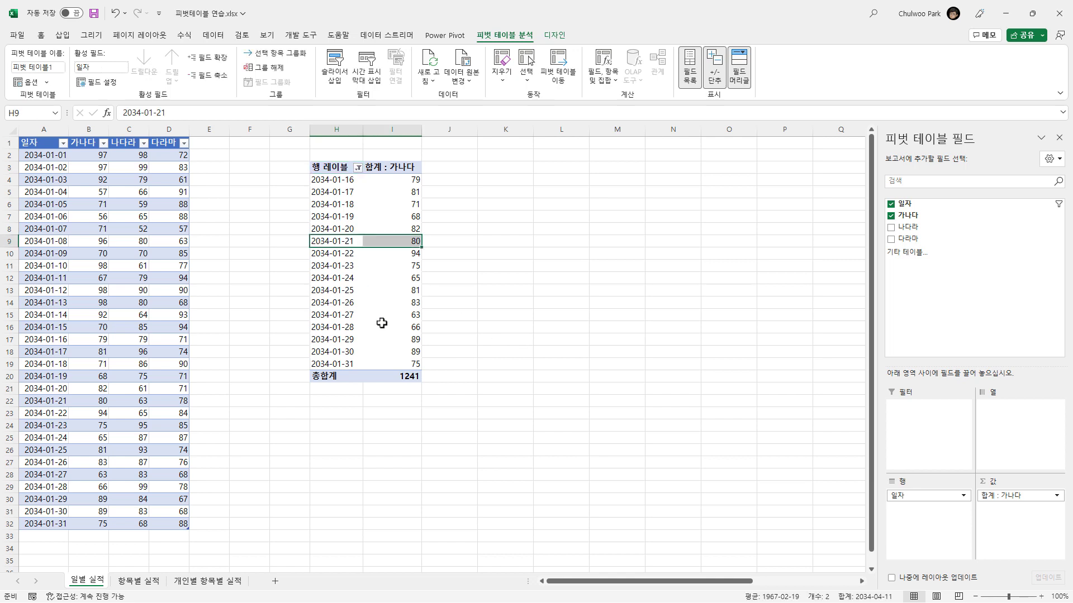
click(382, 323)
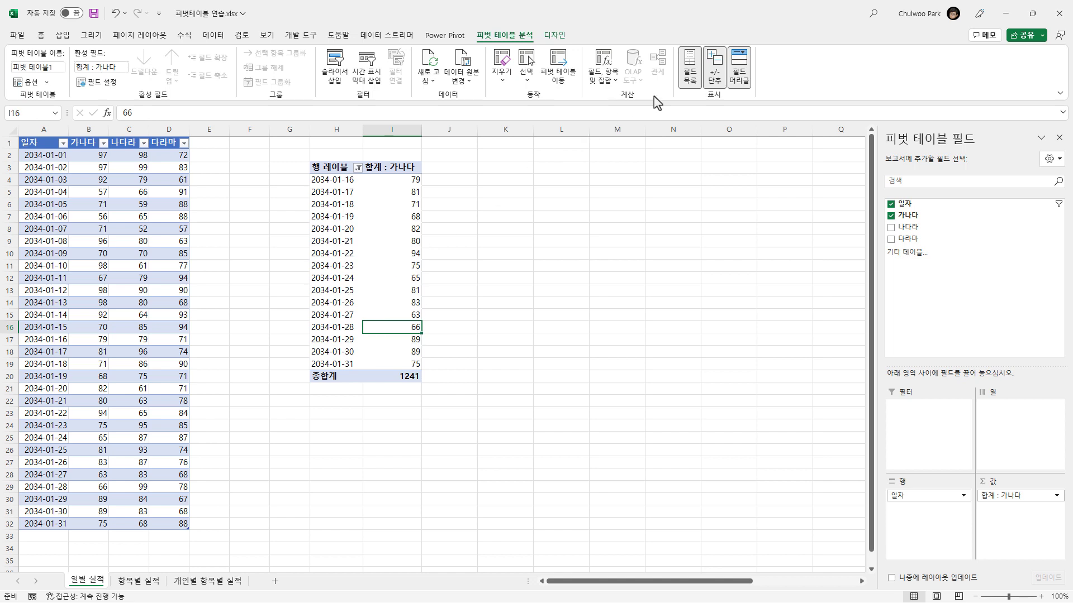
click(358, 167)
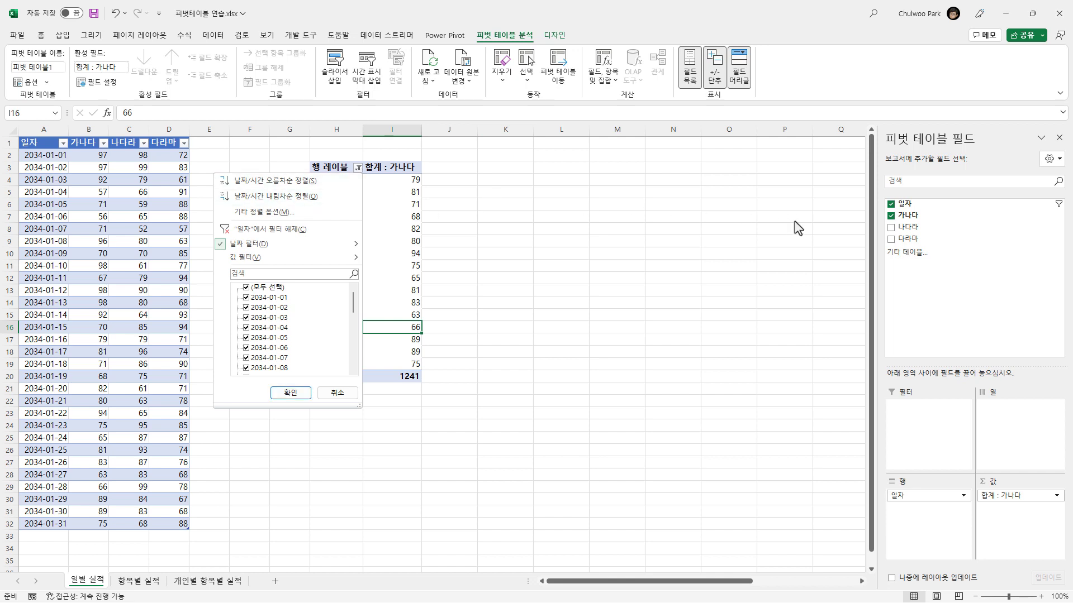
click(913, 206)
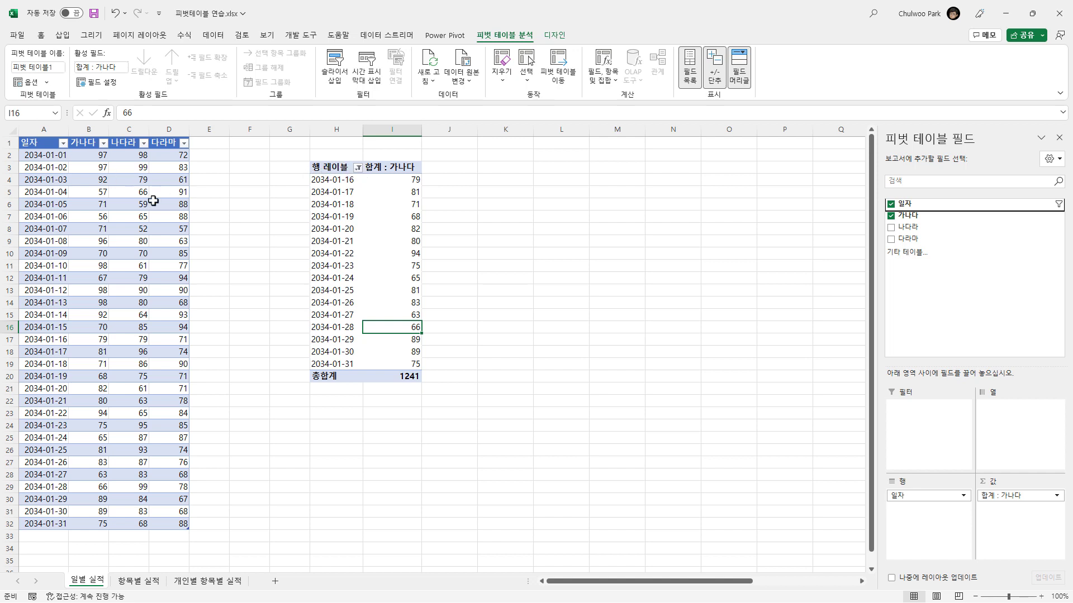
click(358, 168)
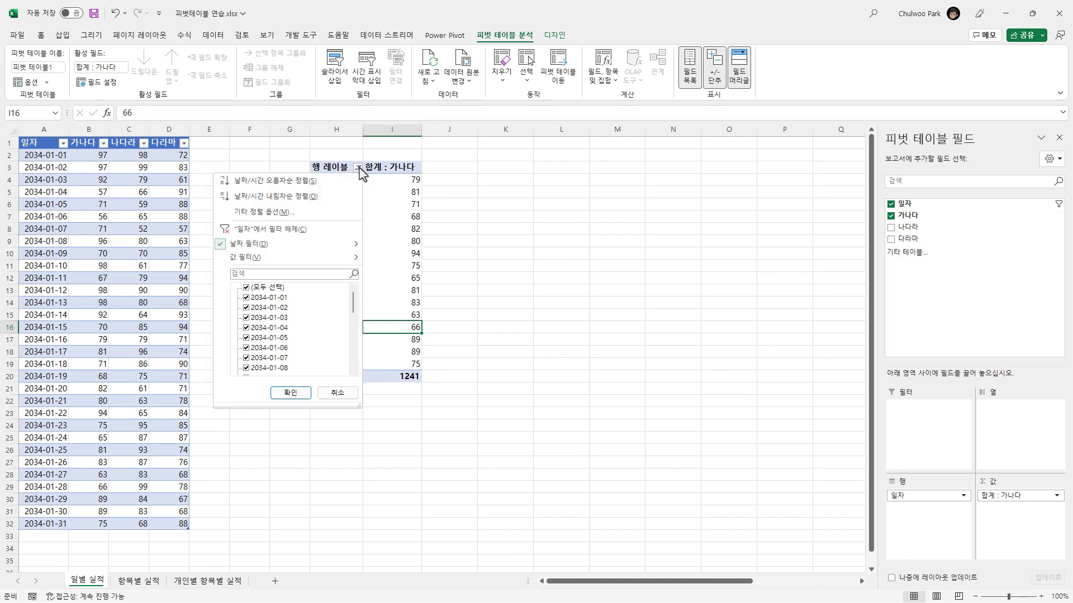
click(311, 230)
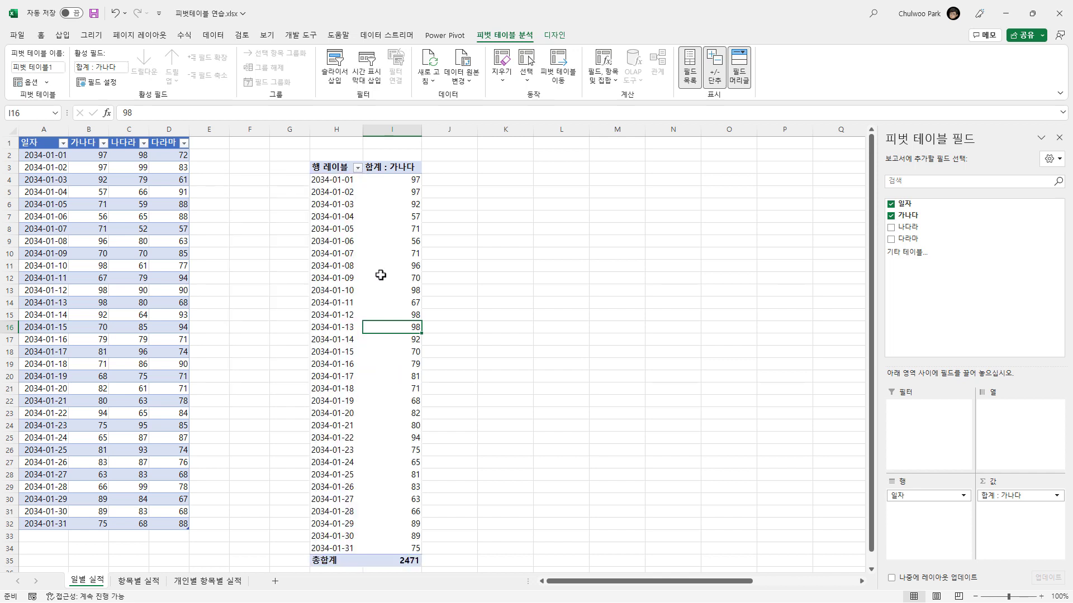
- Add the 나다라 and 다라마 fields back to the PivotTable's values
key(ctrl+Up)
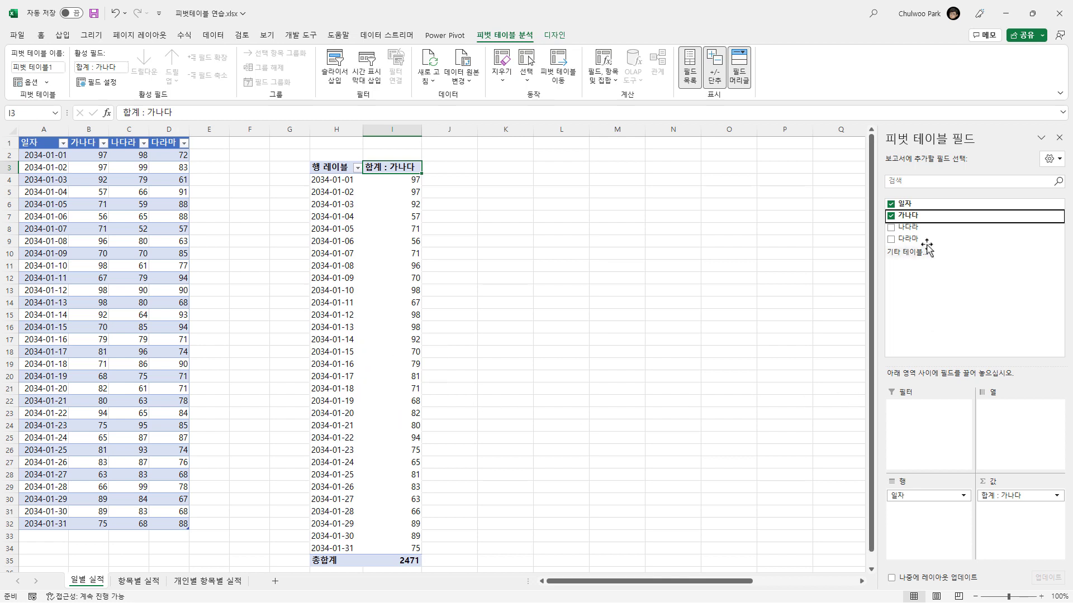
click(892, 227)
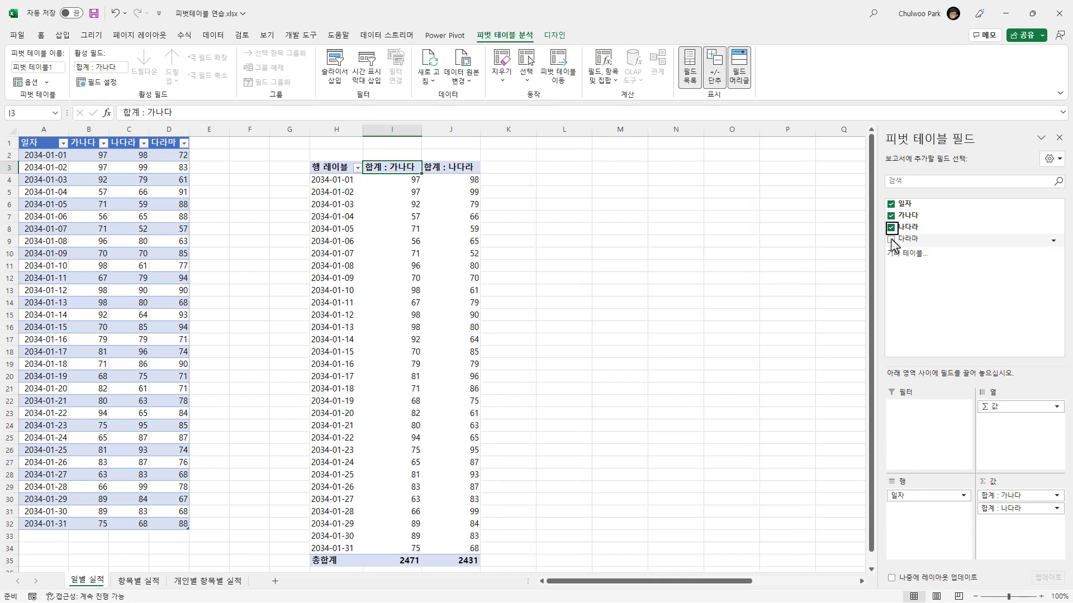
click(892, 240)
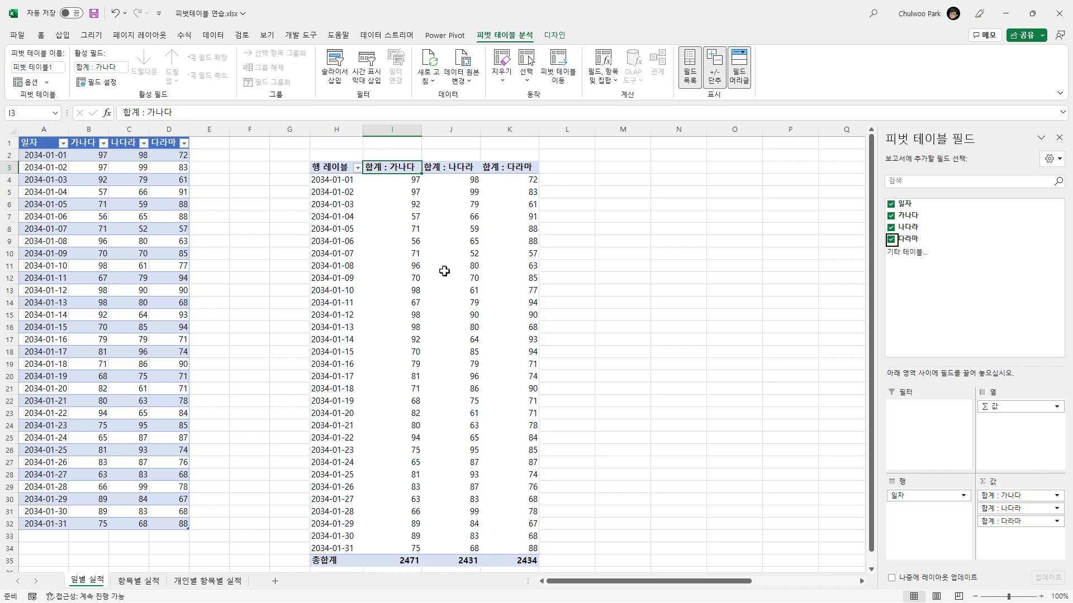
click(391, 240)
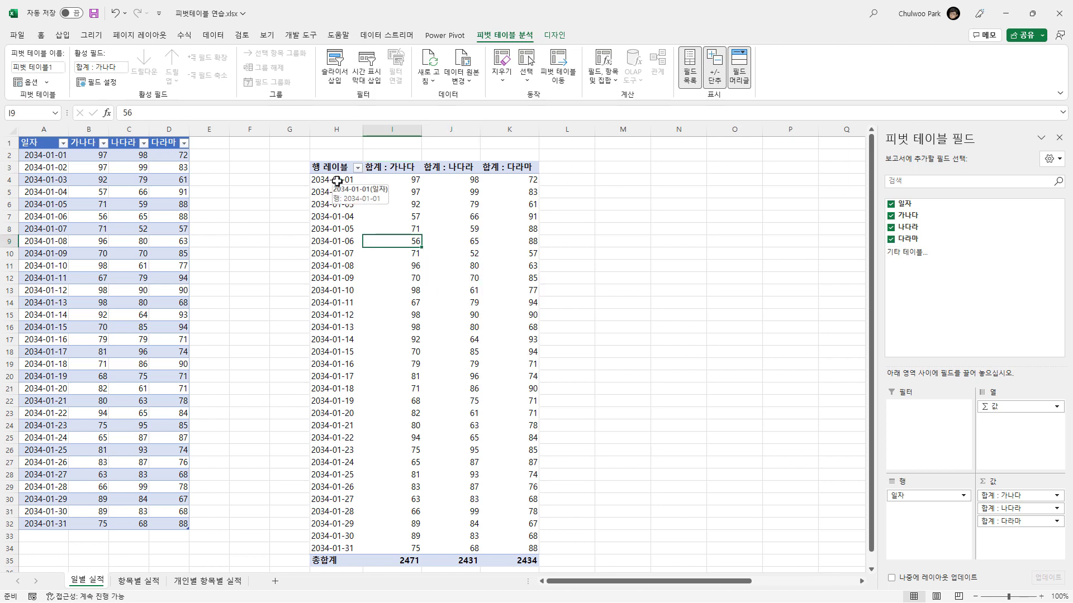
click(400, 181)
click(449, 183)
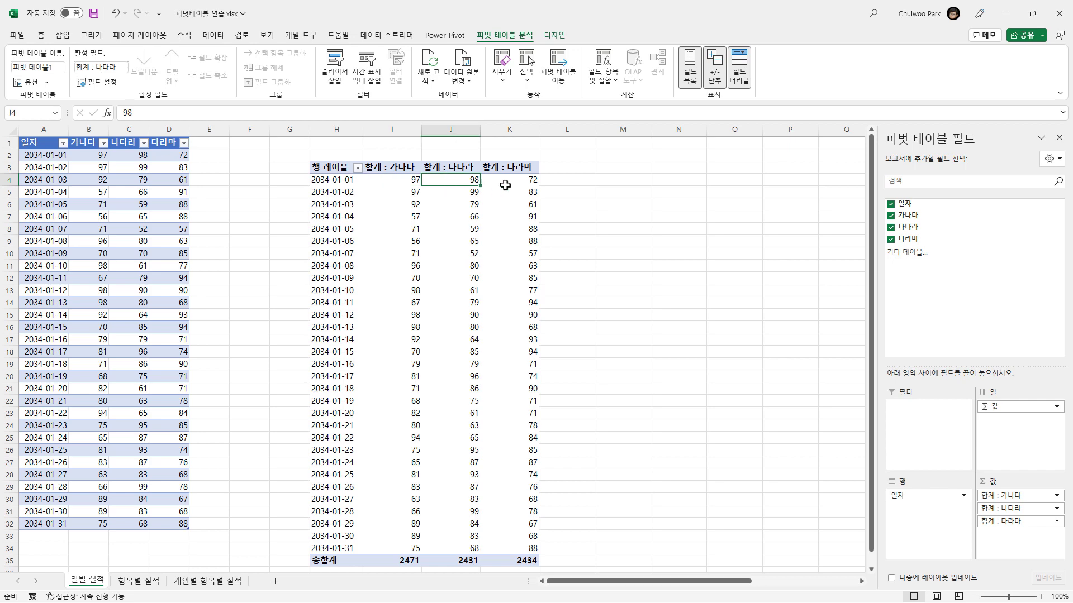
click(506, 185)
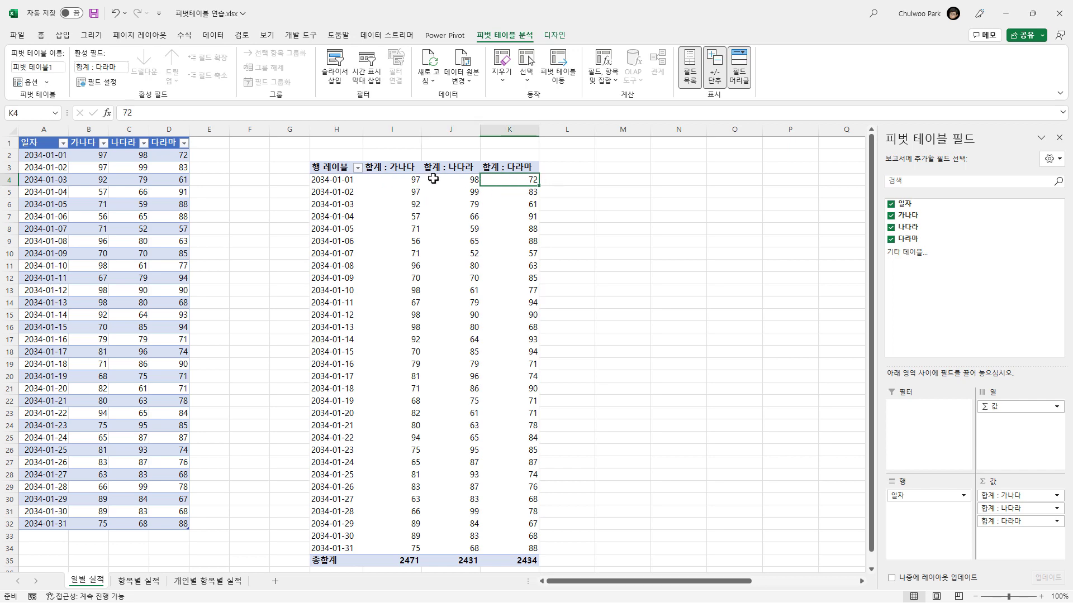
click(567, 182)
- Start a new calculated field for the PivotTable and name it 계
click(494, 192)
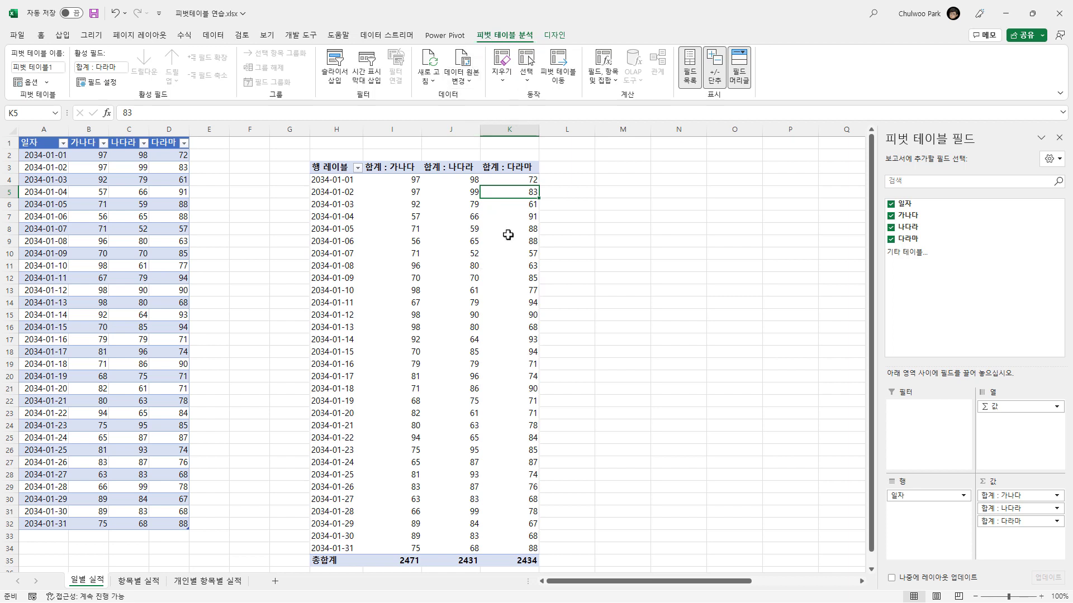
click(614, 83)
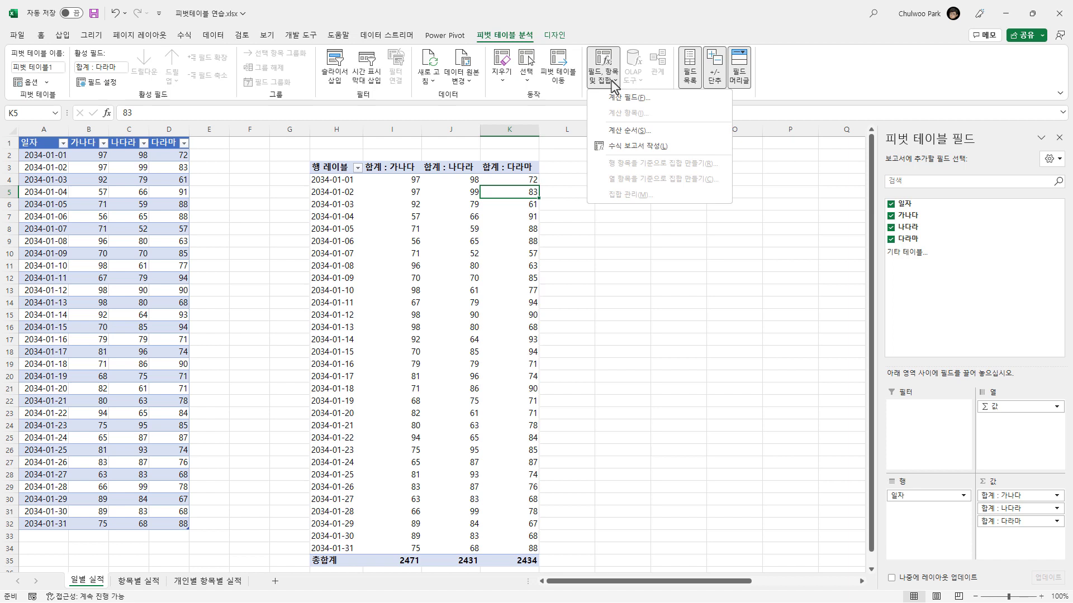
click(628, 98)
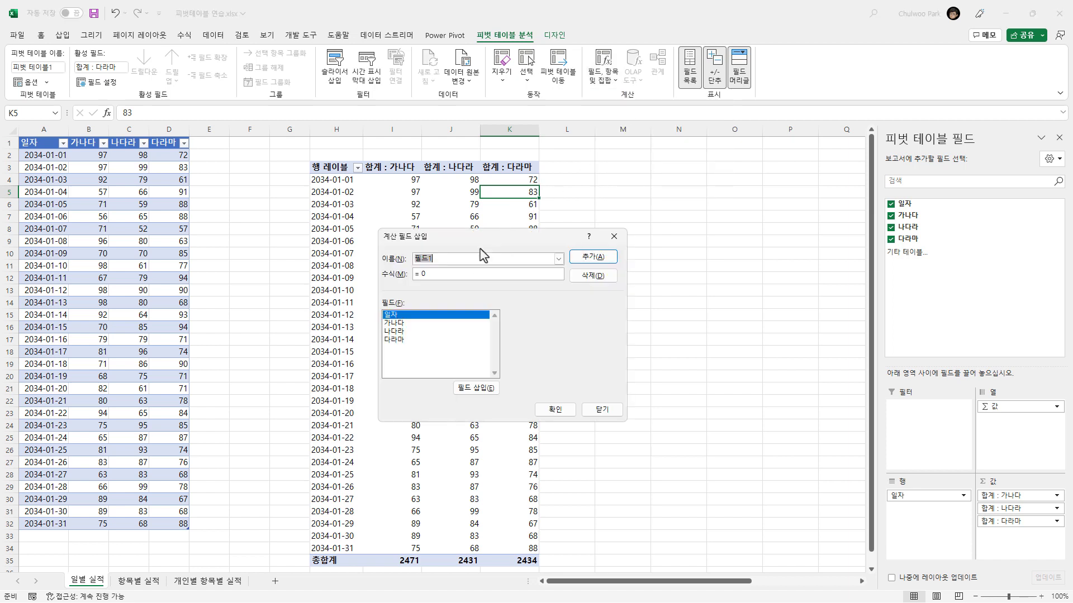
click(558, 261)
click(559, 260)
text(rk)
key(BackSpace)
key(BackSpace)
text(ㄱㅖ)
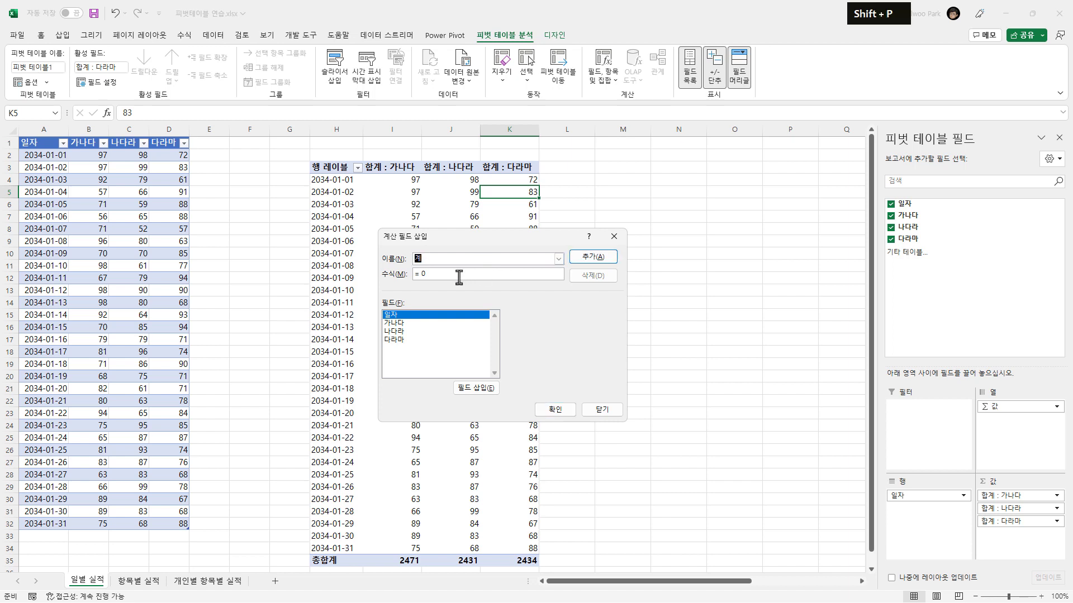
- Give the 계 field the formula = sum( 가나다, 나다라, 다라마) and add it to the PivotTable
drag(444, 276, 398, 274)
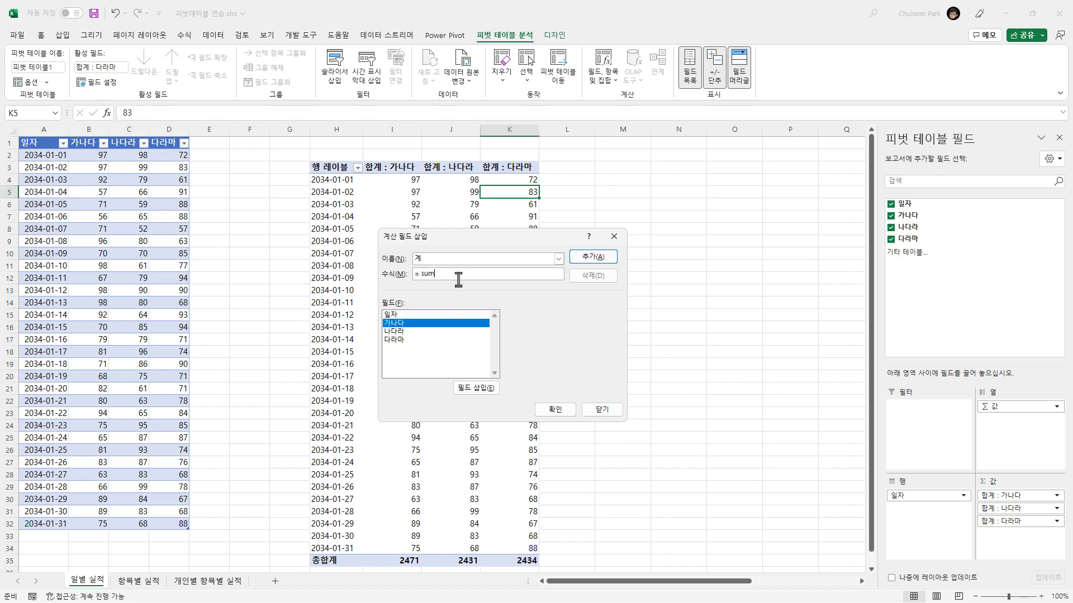
text(sum( 가나다,)
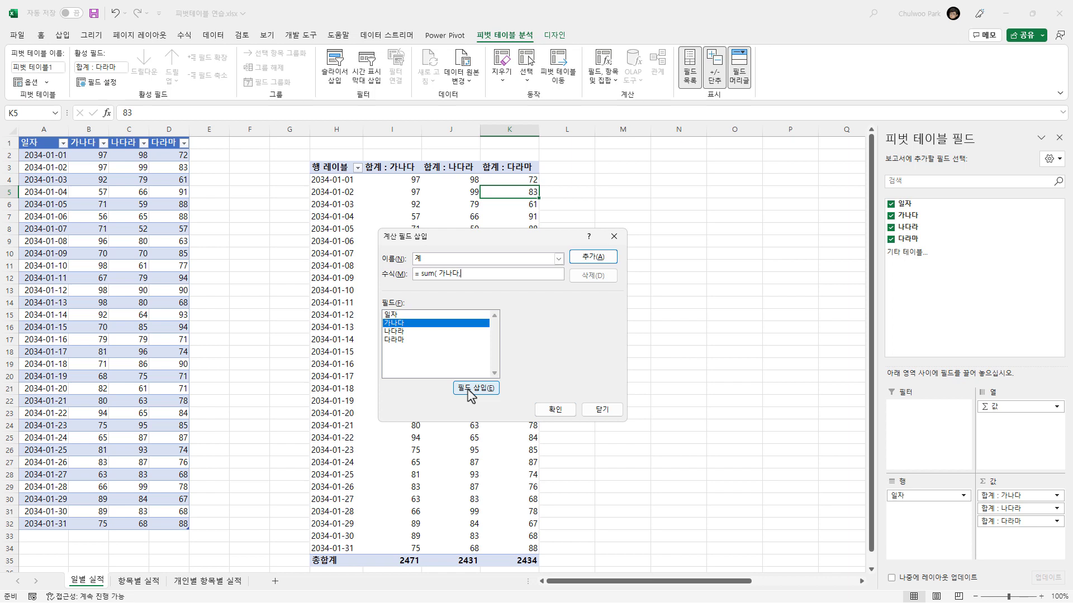
click(404, 332)
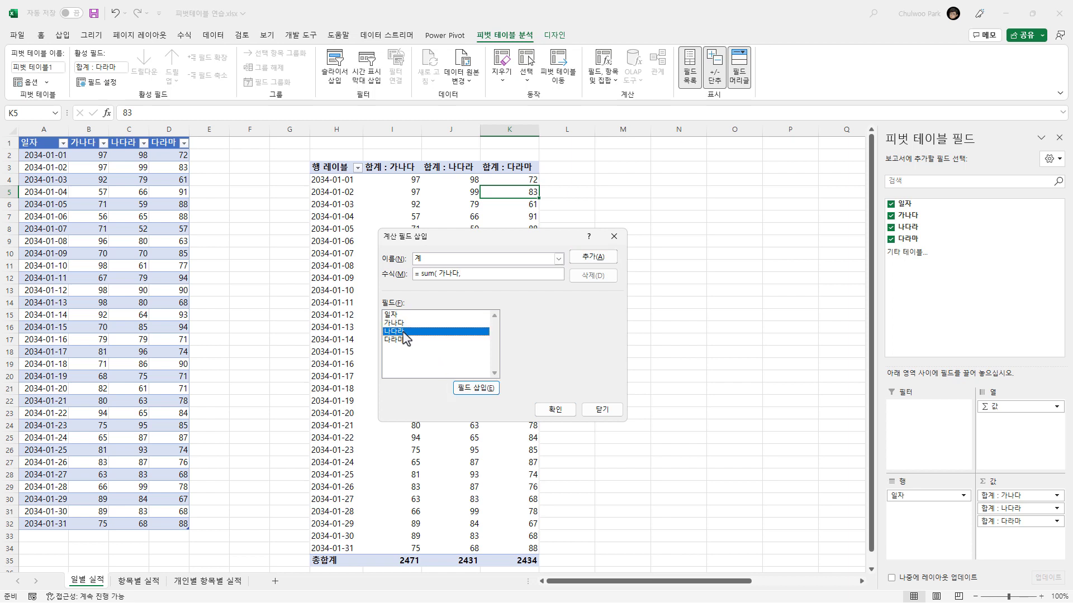
click(478, 386)
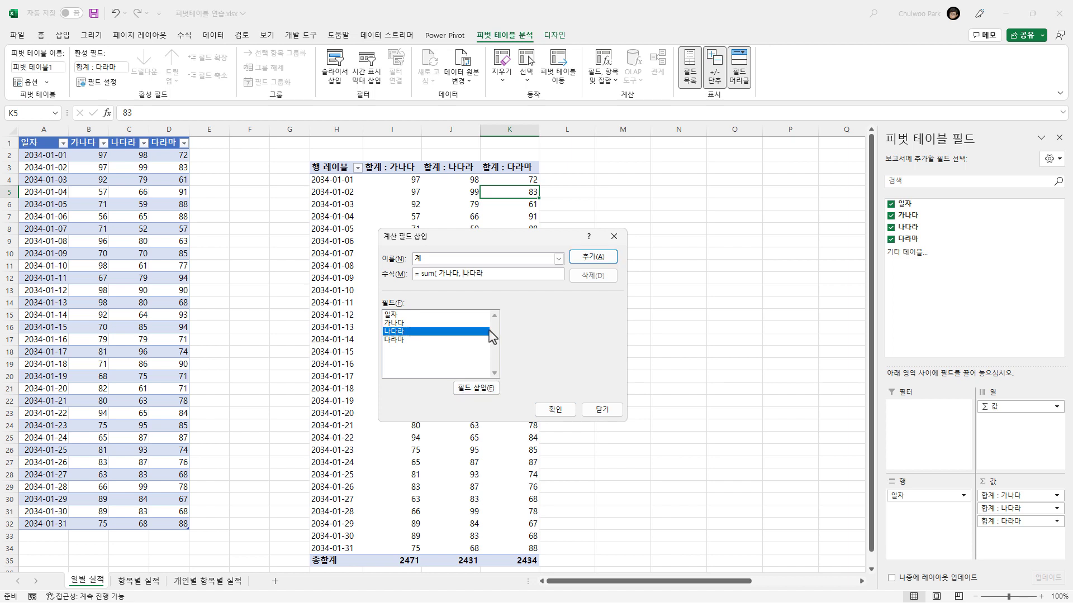
text(,)
click(403, 340)
click(474, 390)
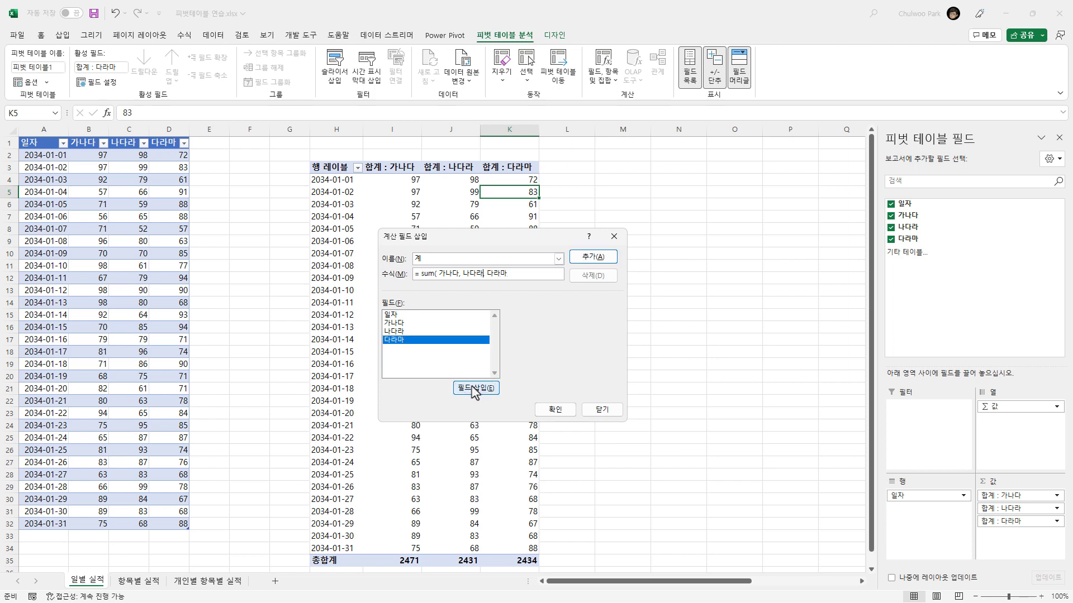
text())
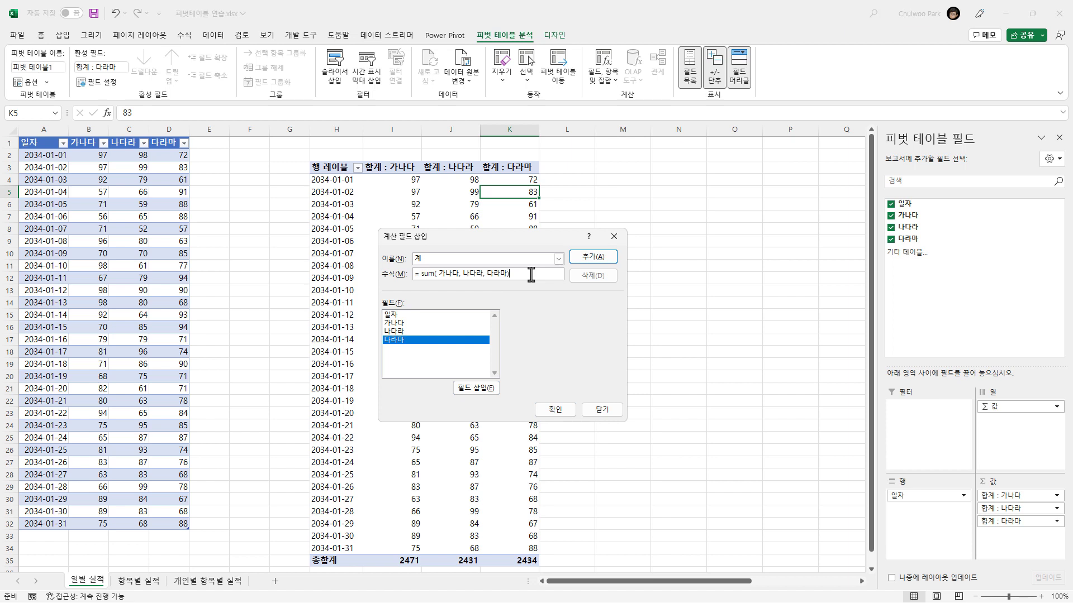
key(shift+0)
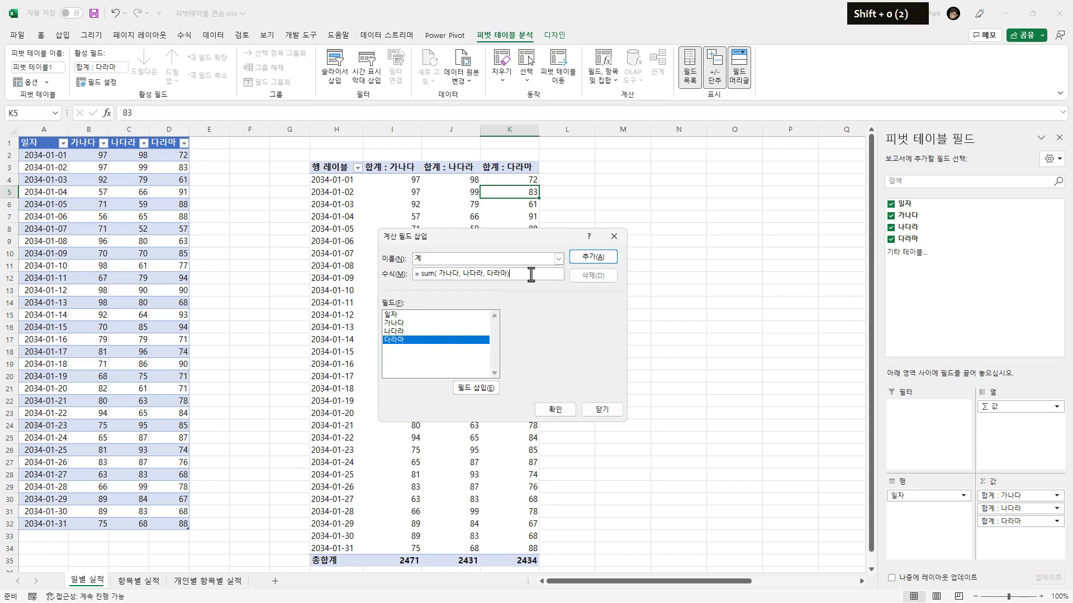
click(596, 258)
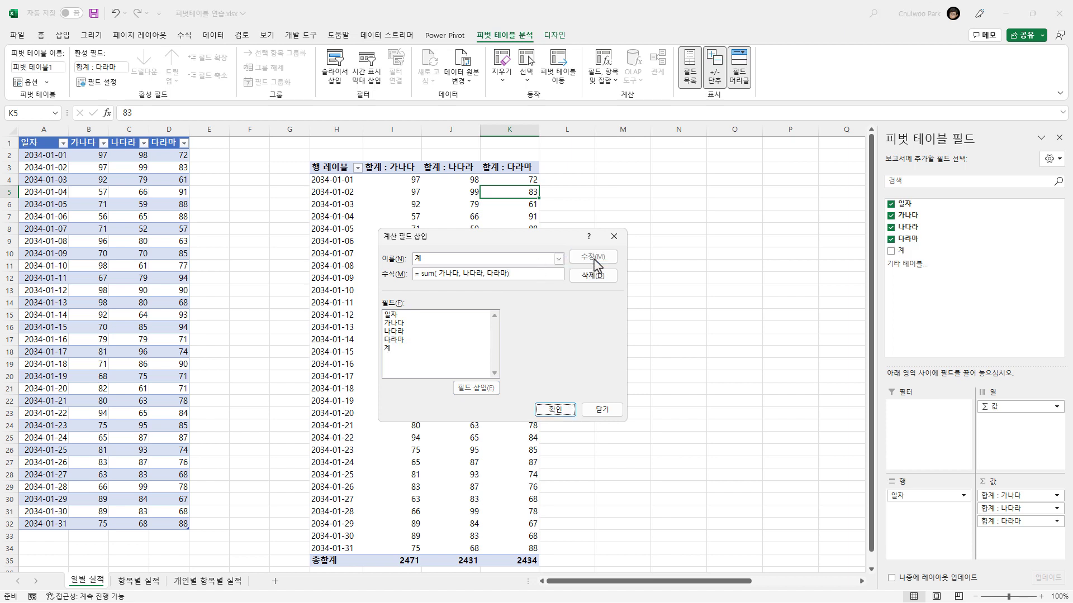
click(554, 409)
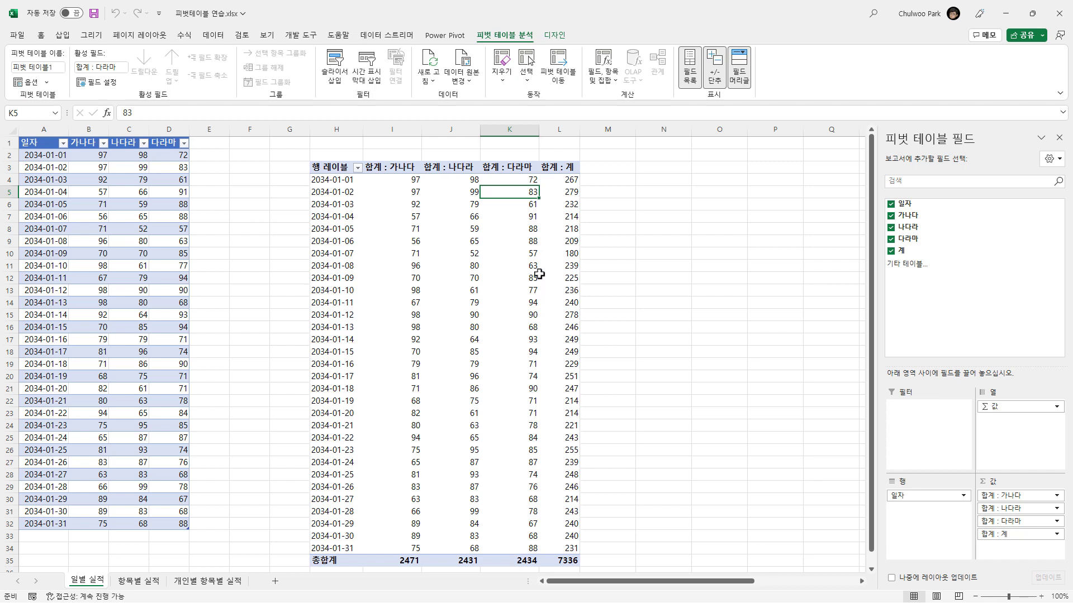
- Start another calculated field for the PivotTable and name it 평균
mouse_move(539, 273)
click(606, 91)
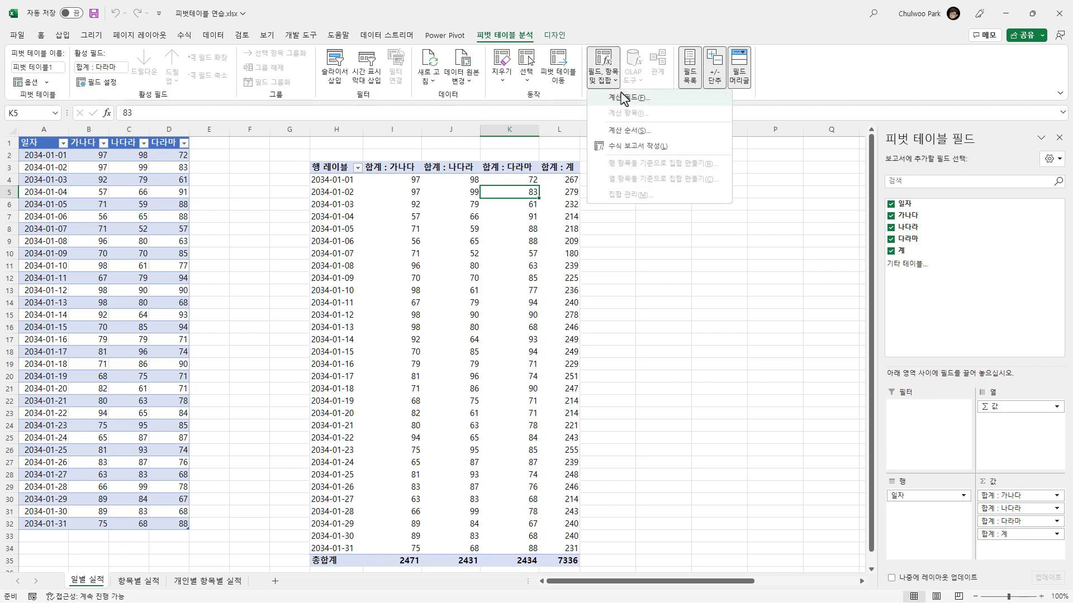
click(617, 99)
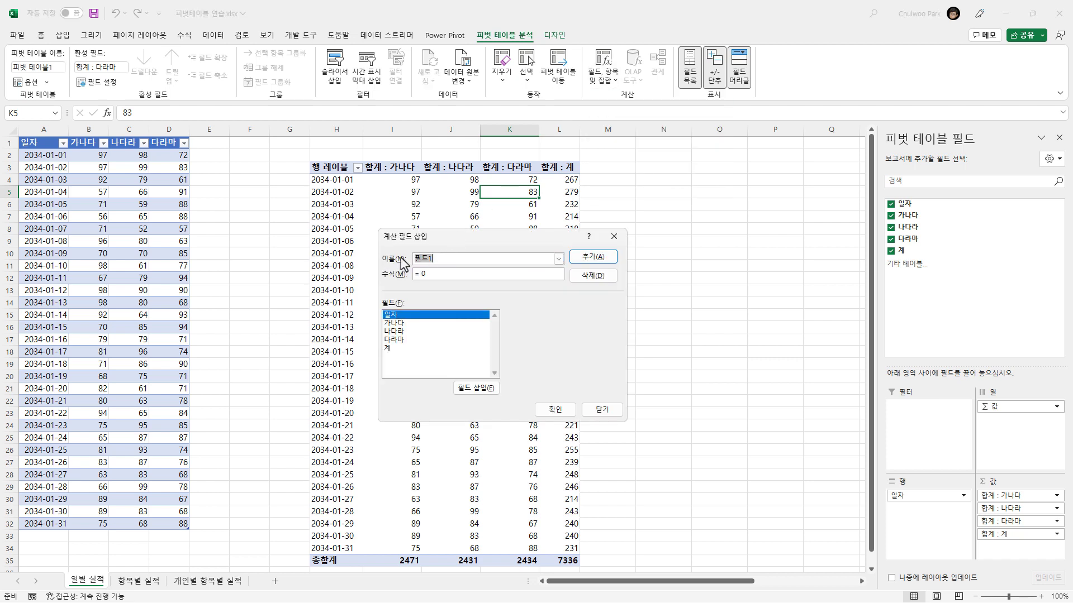
text(vud)
key(BackSpace)
text(펴)
- Give the 평균 field the formula = average( 가나다,나다라,다라마) and insert it into the PivotTable
drag(422, 278, 504, 278)
text(average()
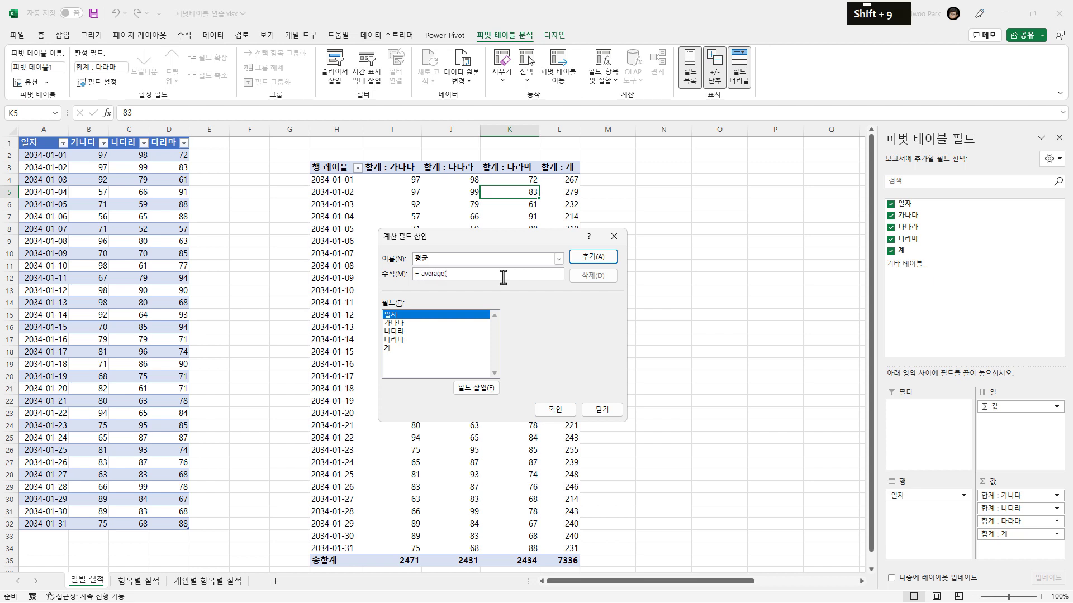
click(391, 323)
click(480, 392)
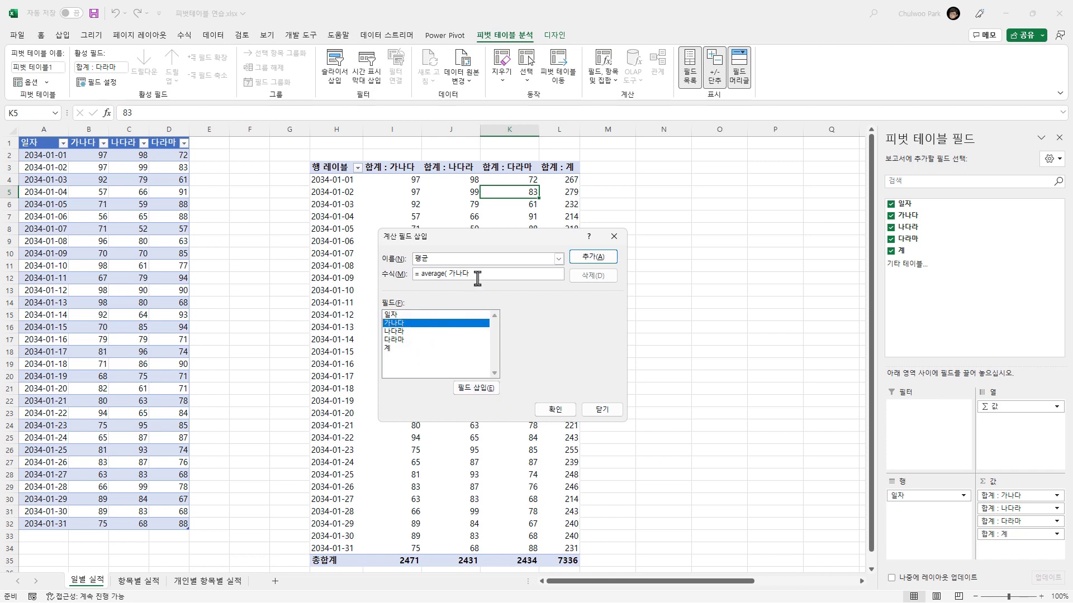
click(508, 280)
text(,나다라,다라마))
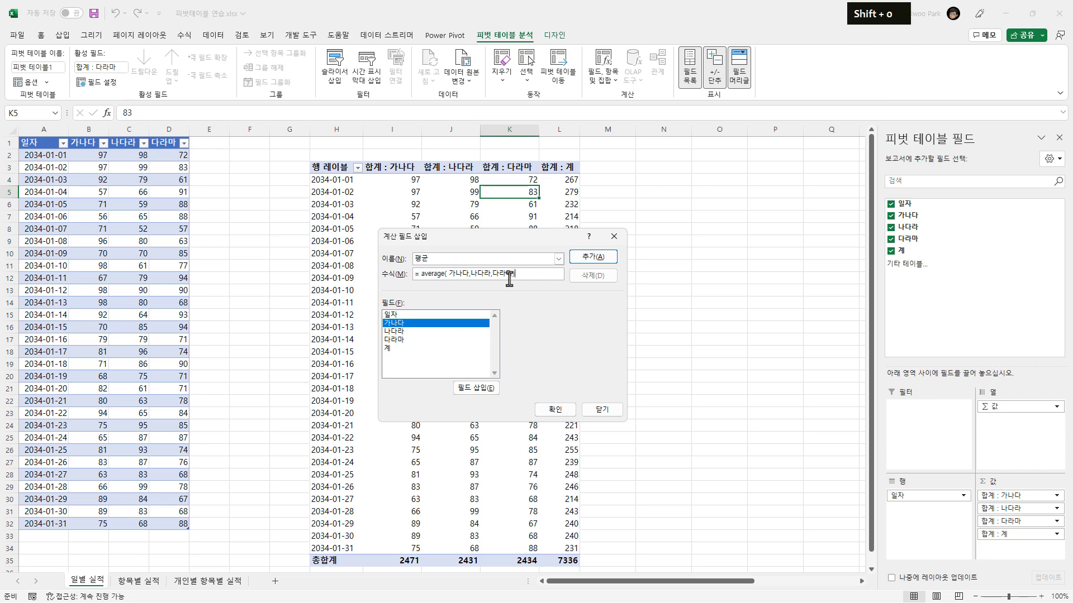
click(573, 412)
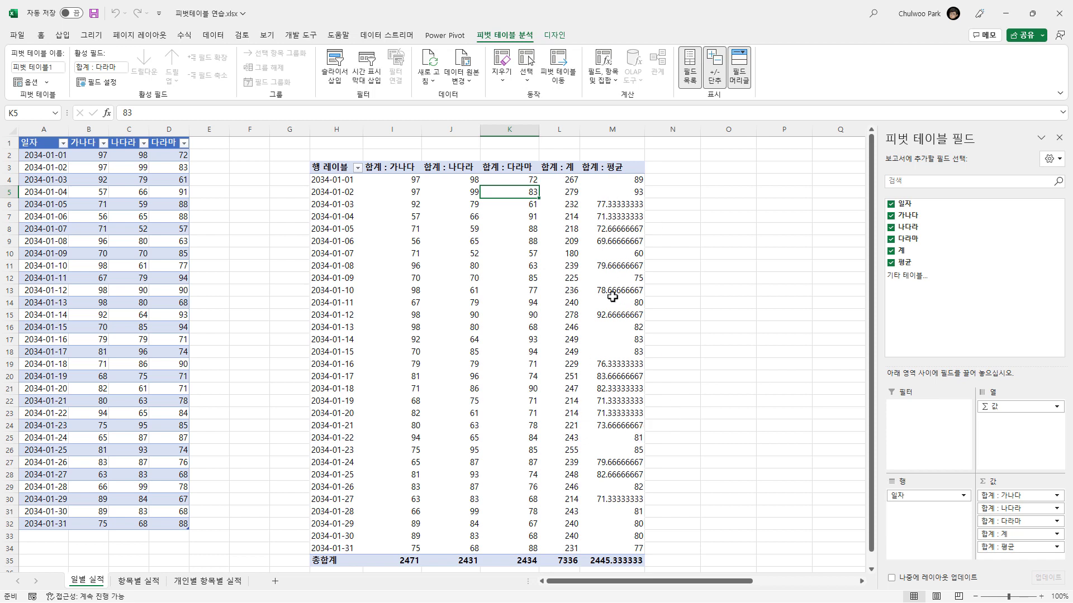
- Format the 평균 values of all dates (M4:M34) with one decimal place
mouse_move(612, 297)
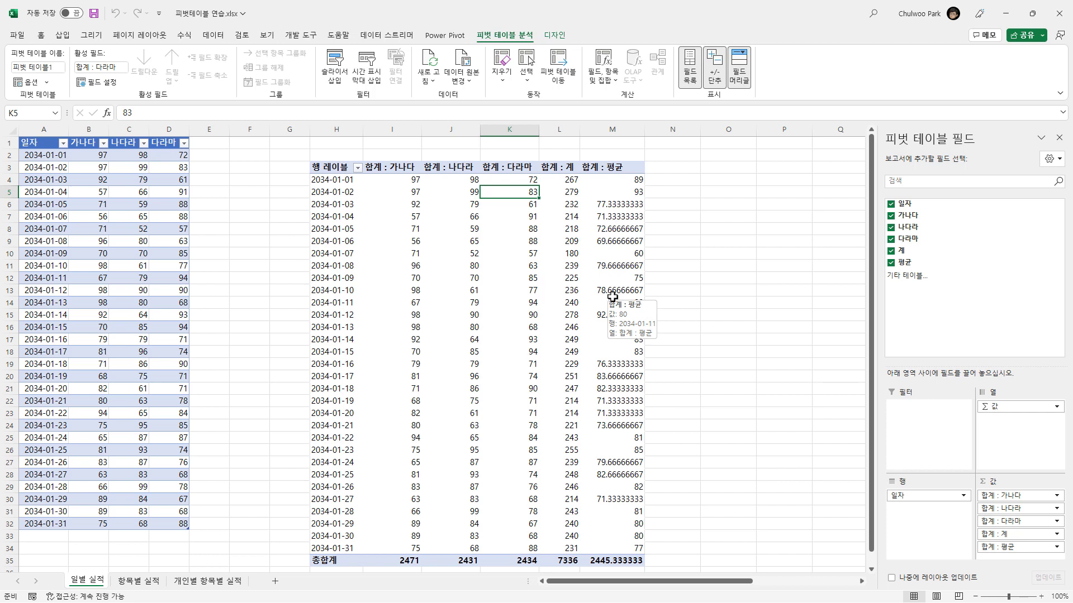
drag(614, 180, 616, 544)
click(617, 437)
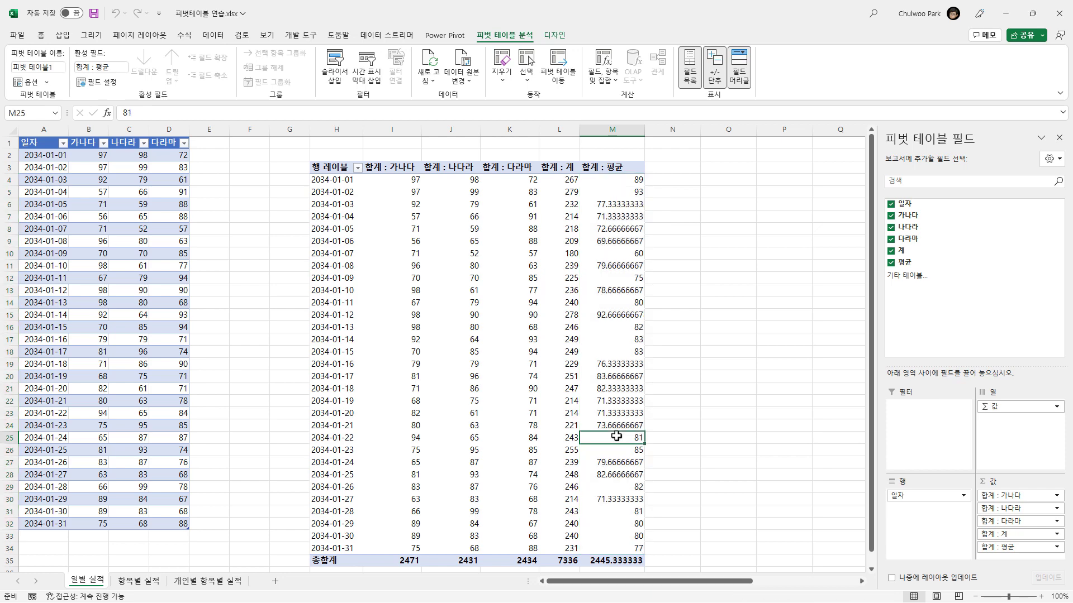
drag(622, 180, 604, 546)
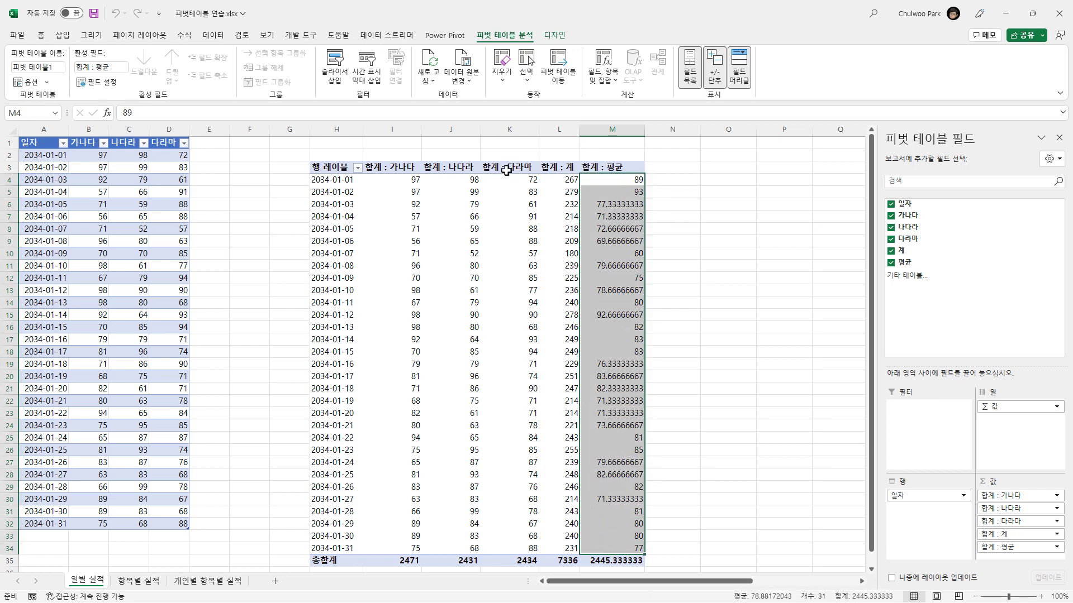
click(38, 37)
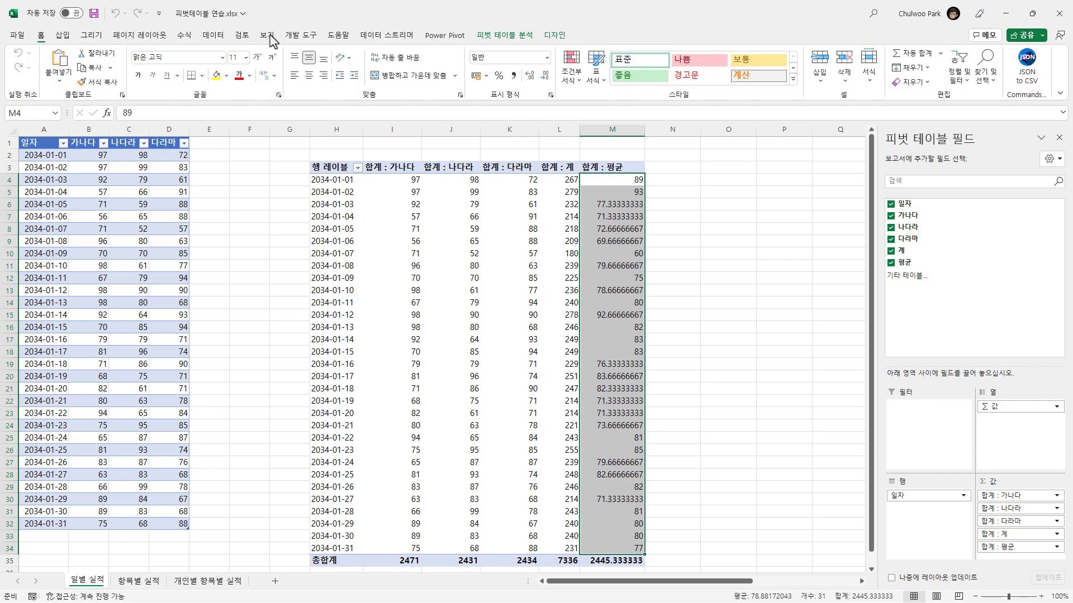
click(529, 79)
click(529, 76)
click(529, 76)
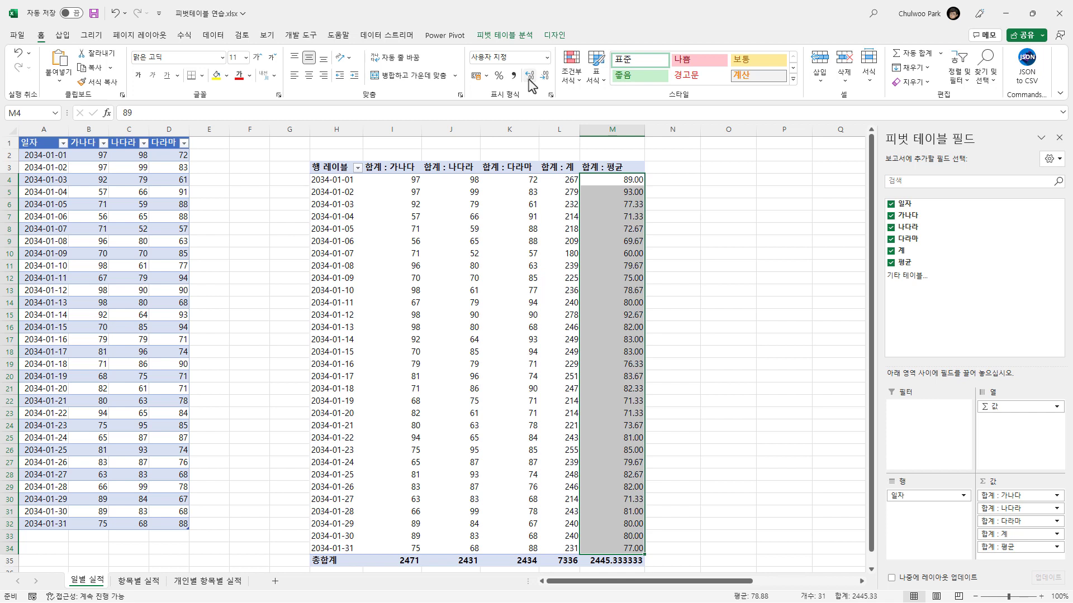
click(530, 76)
click(530, 76)
click(530, 76)
click(530, 76)
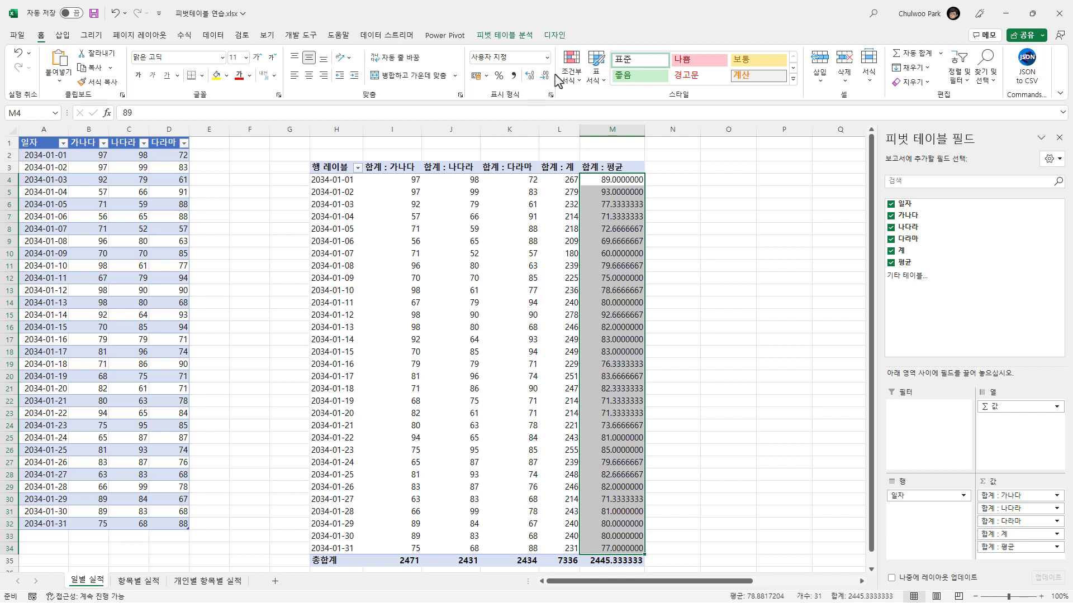
click(545, 76)
click(545, 75)
click(544, 75)
click(544, 75)
click(545, 75)
click(545, 76)
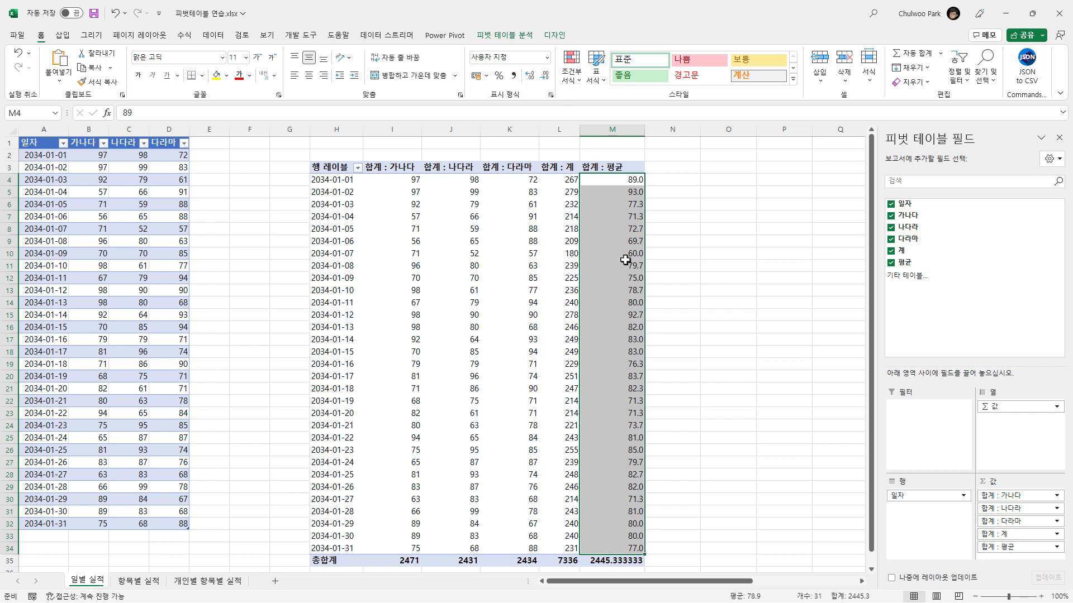
- Format the 평균 grand total in M35 with one decimal place and autofit column M to its contents
click(603, 562)
click(530, 75)
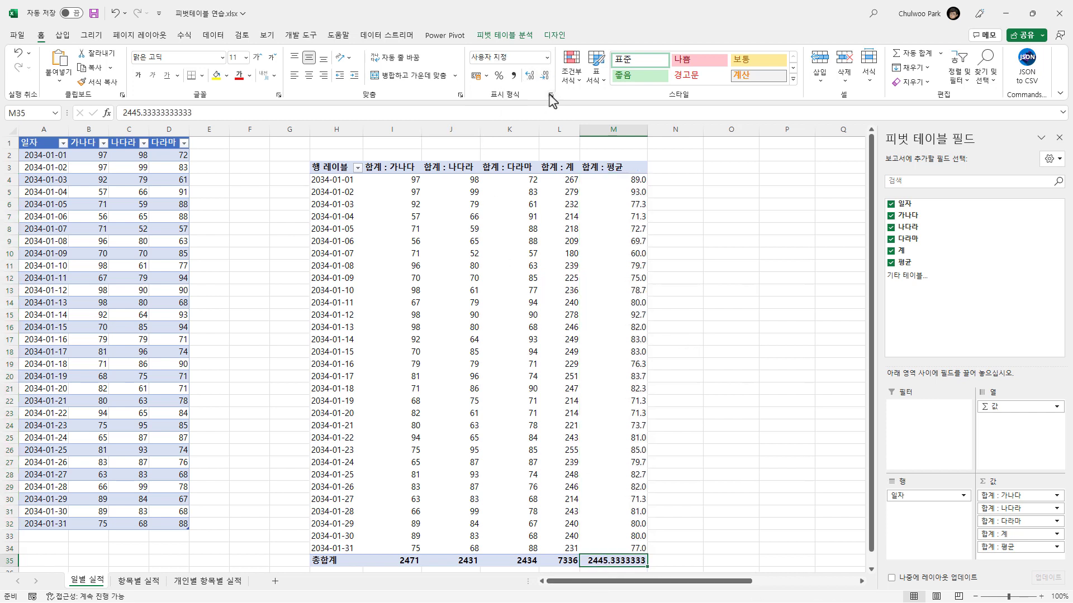
click(545, 82)
click(545, 82)
click(545, 81)
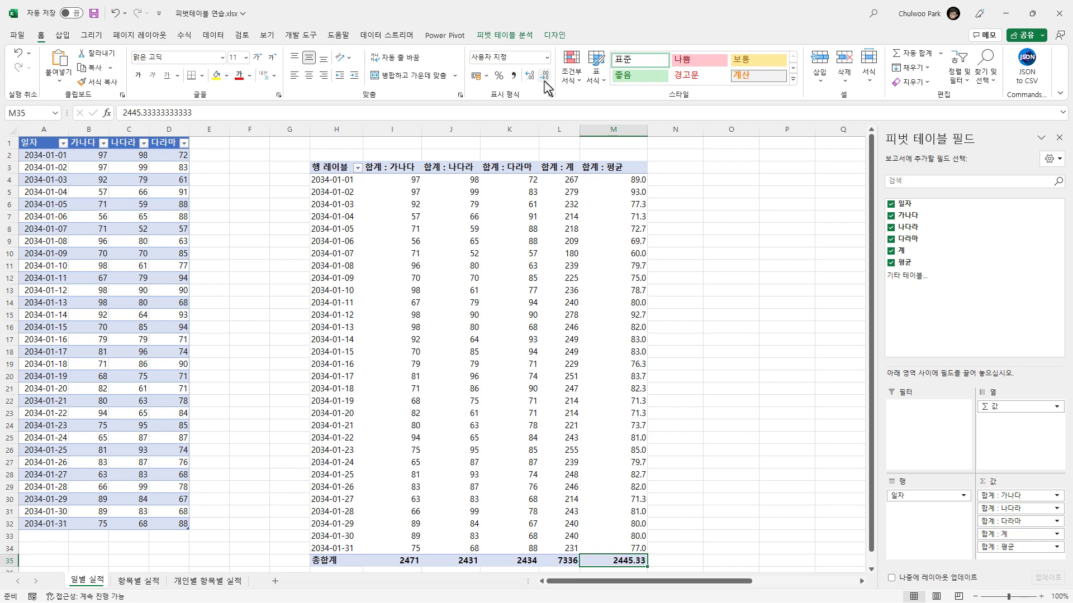
double_click(647, 135)
click(689, 263)
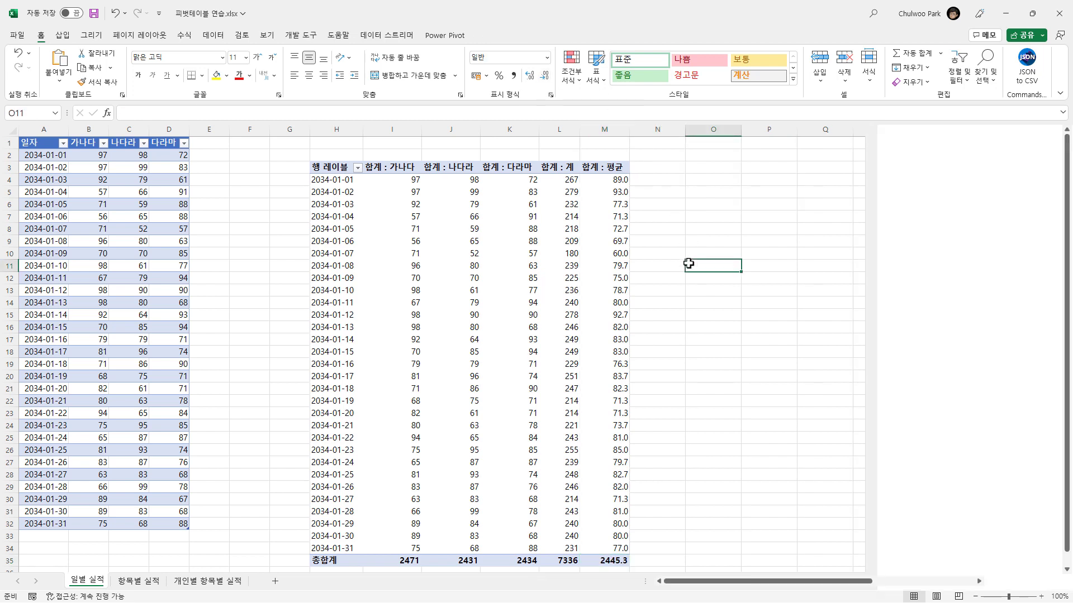
click(593, 182)
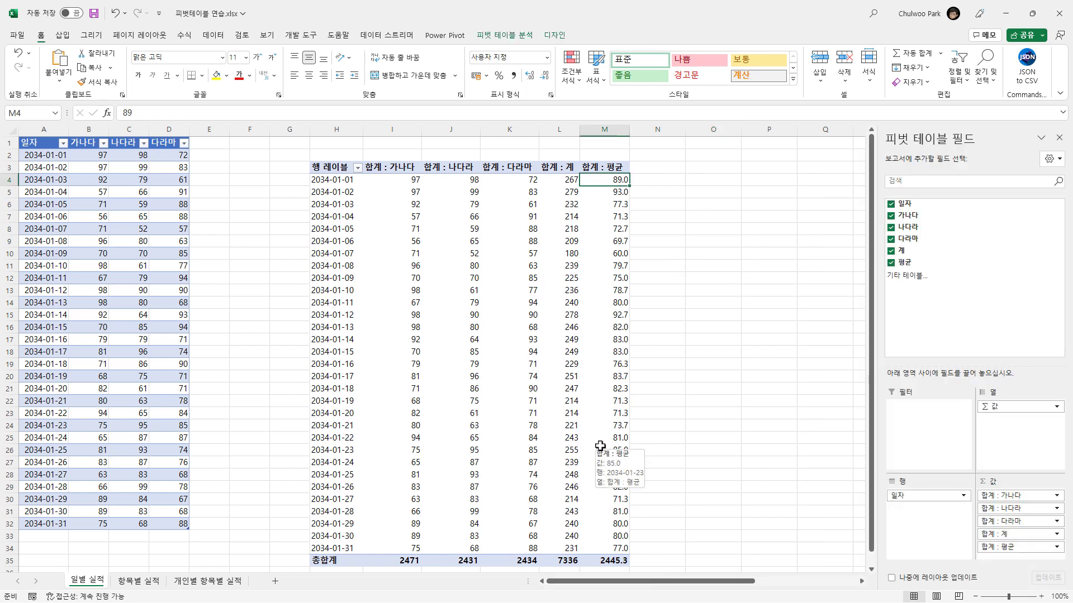
click(490, 287)
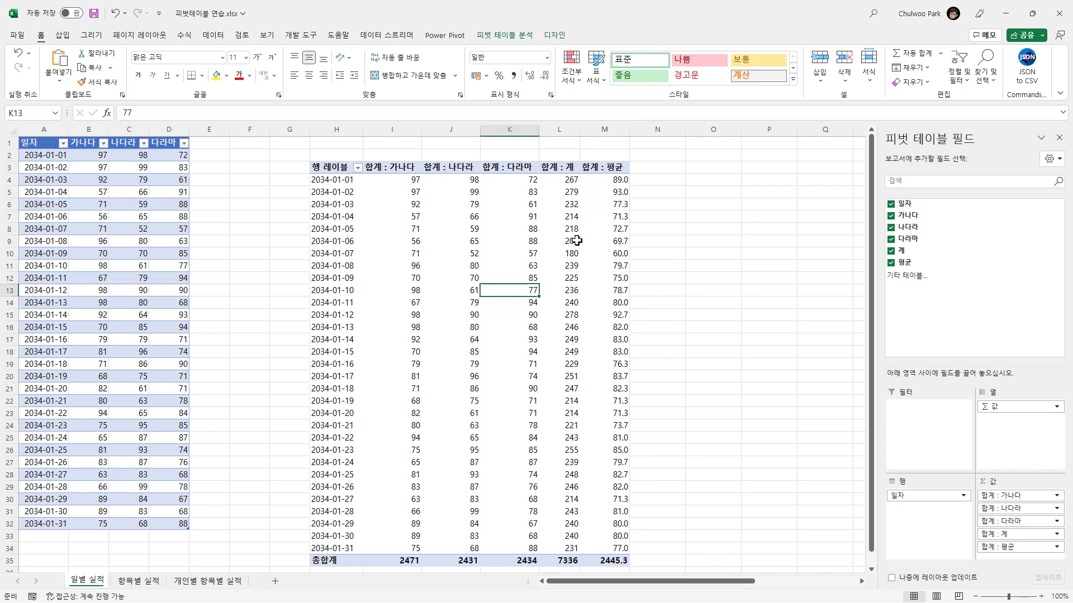
click(562, 301)
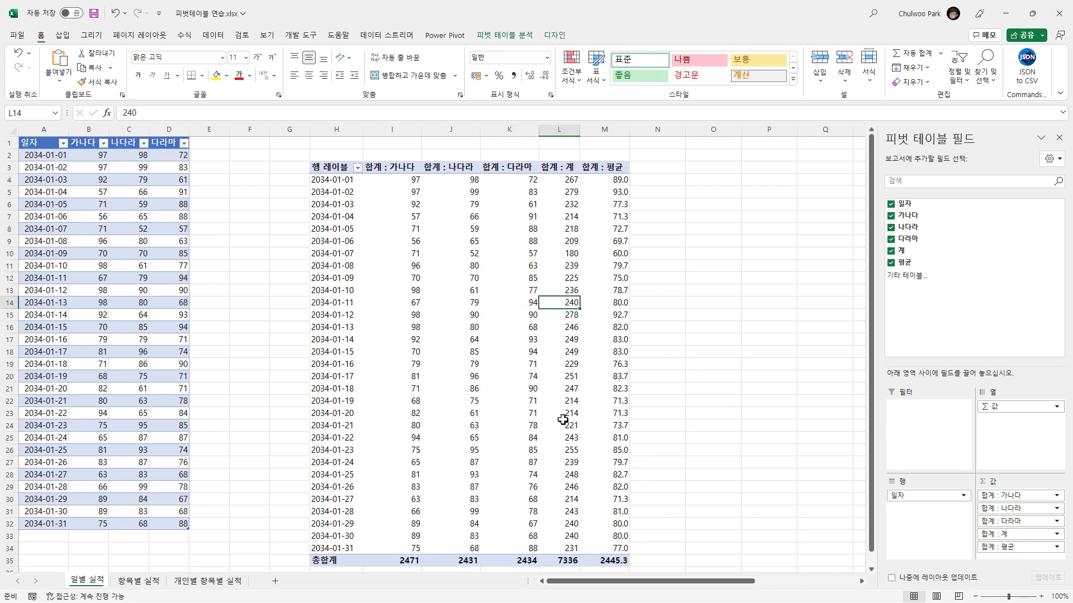
- Apply the comma number style to the PivotTable's grand total row values, I35:M35
drag(377, 560, 613, 561)
click(514, 76)
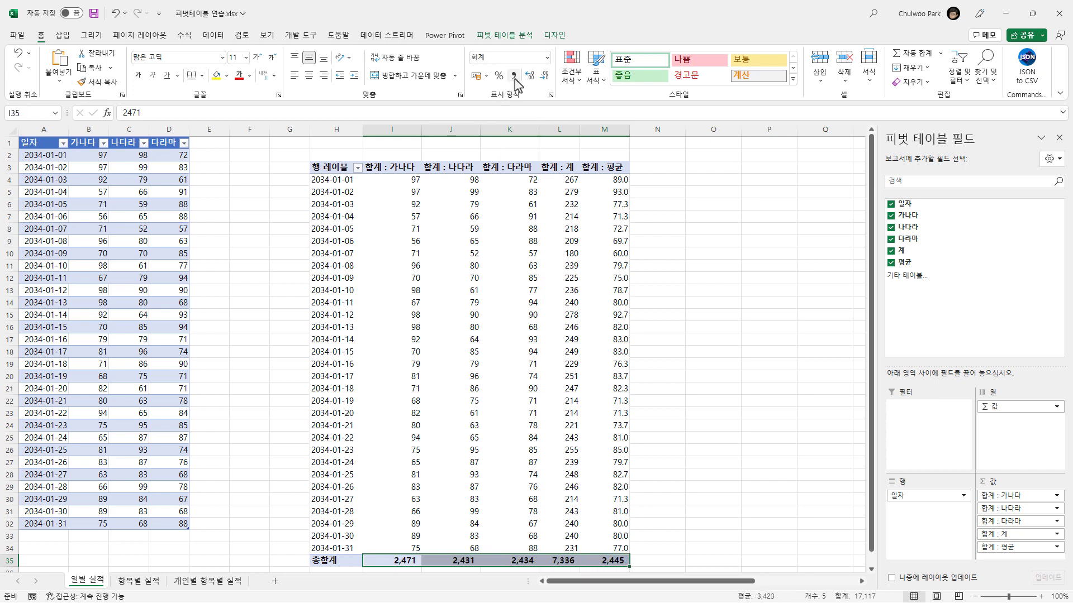
click(391, 560)
drag(391, 560, 558, 560)
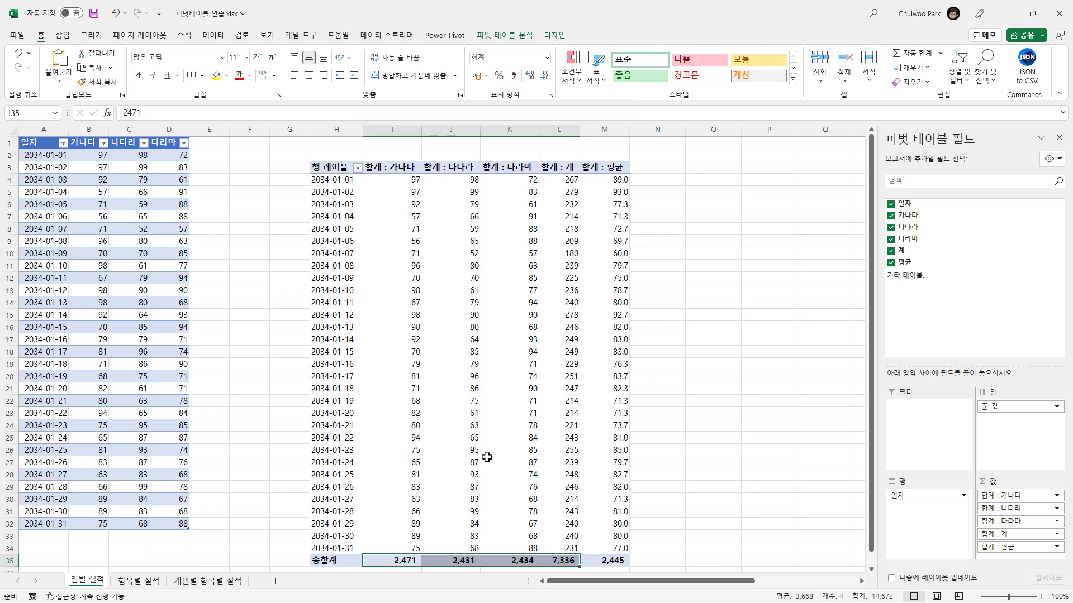
mouse_move(487, 457)
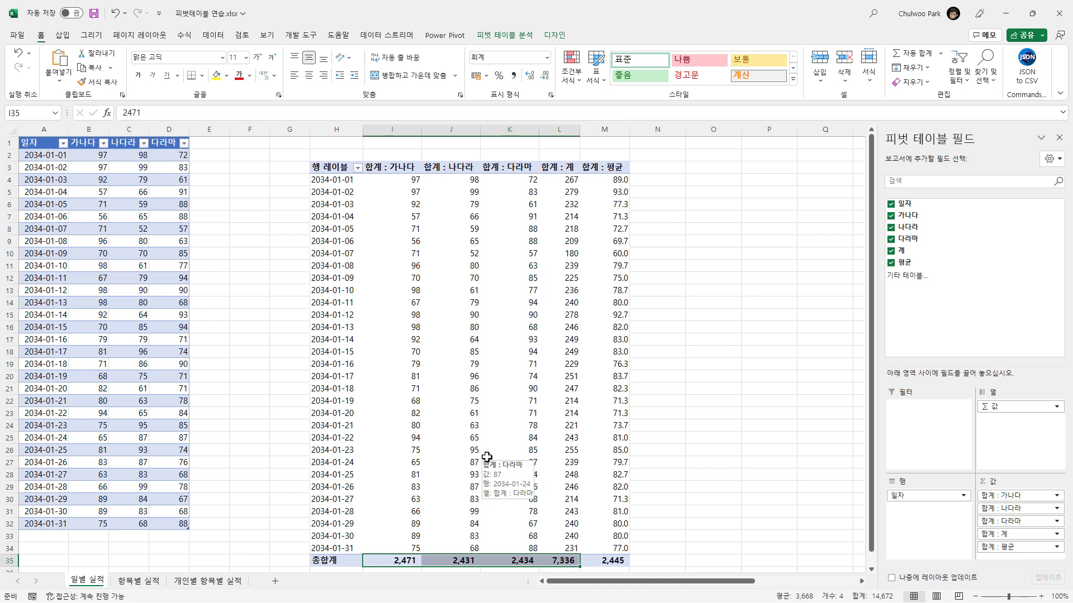
click(418, 278)
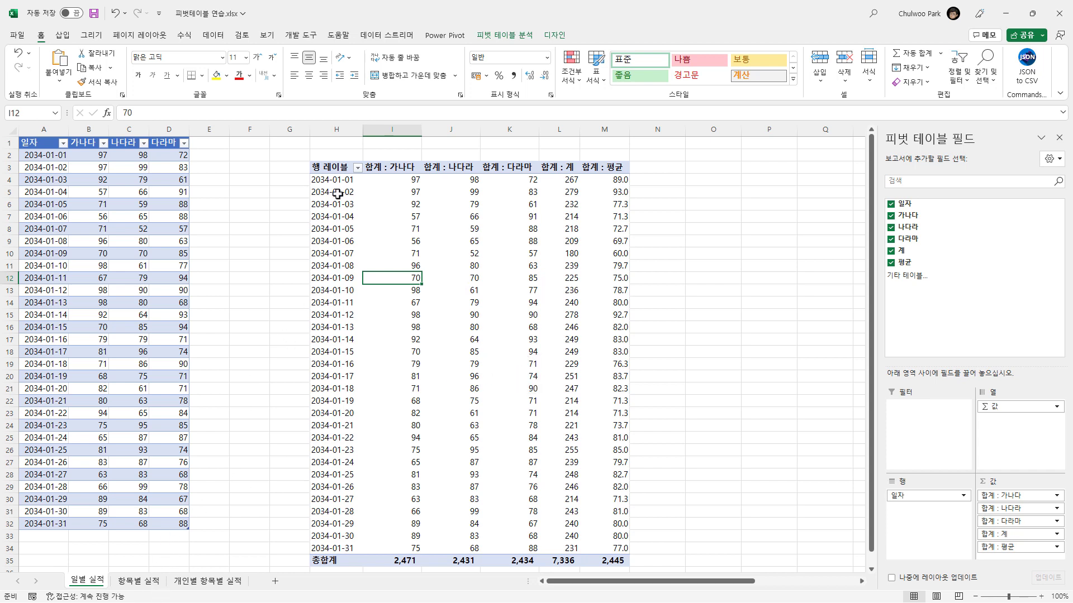
drag(335, 179, 335, 440)
- Insert a PivotTable from A1:D21 of the 항목별 실적 sheet, placed on the existing worksheet at H3
click(140, 581)
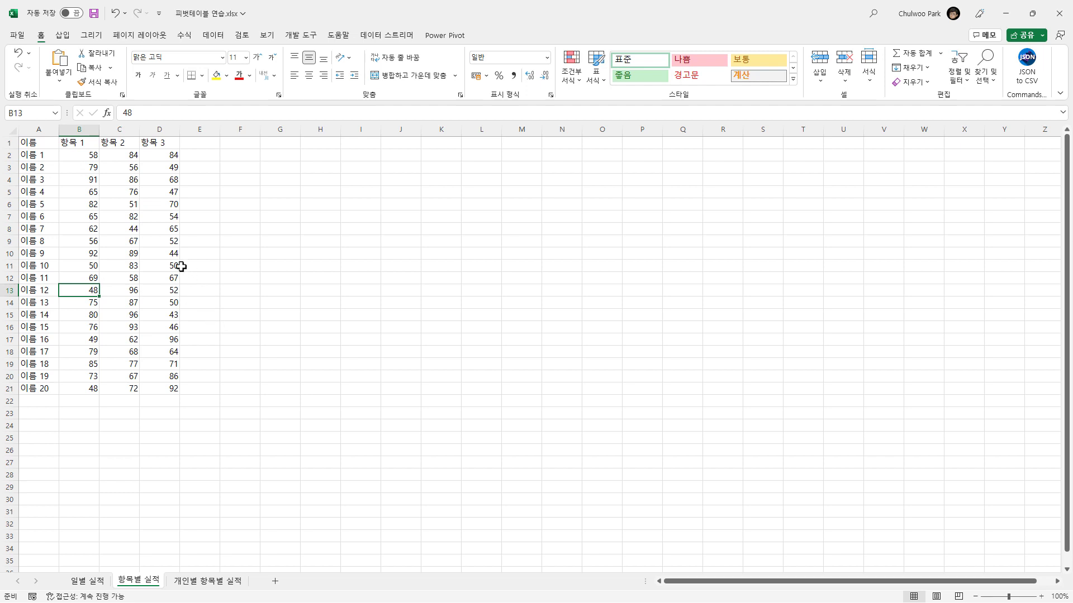
click(62, 35)
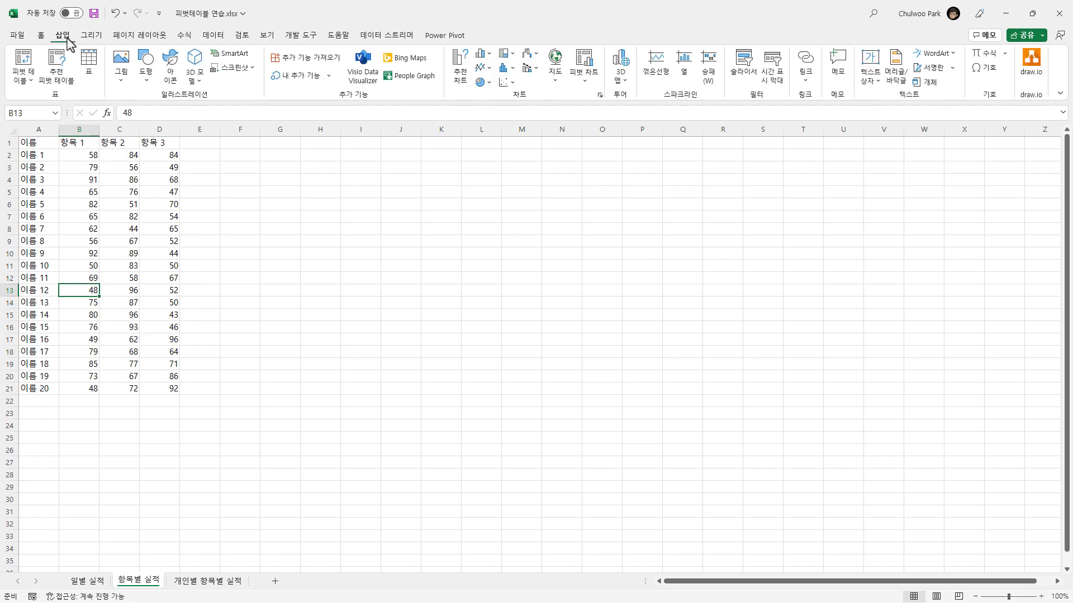
click(29, 66)
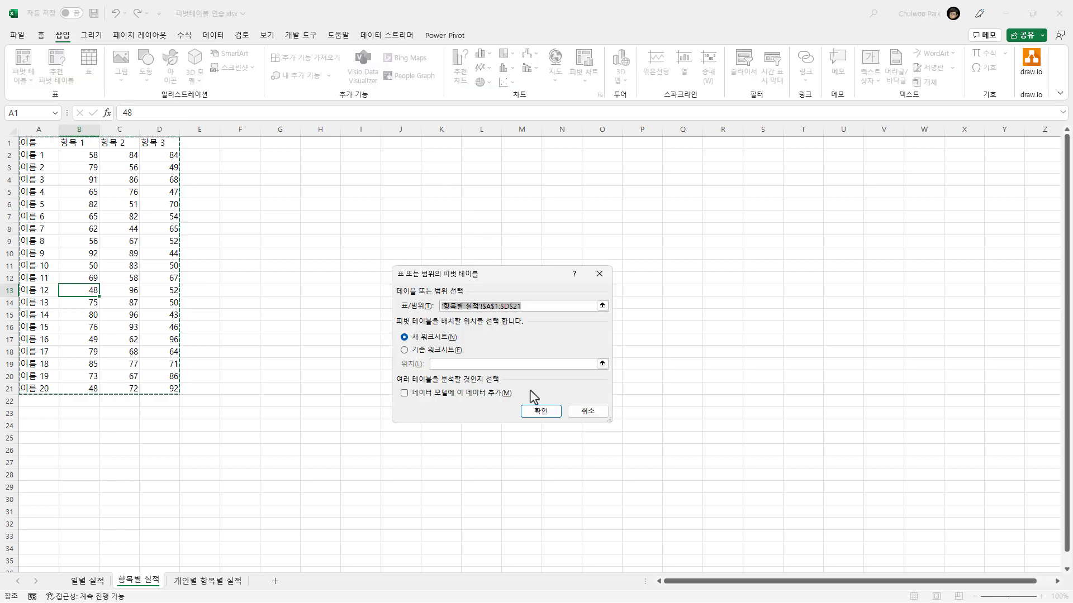
click(405, 350)
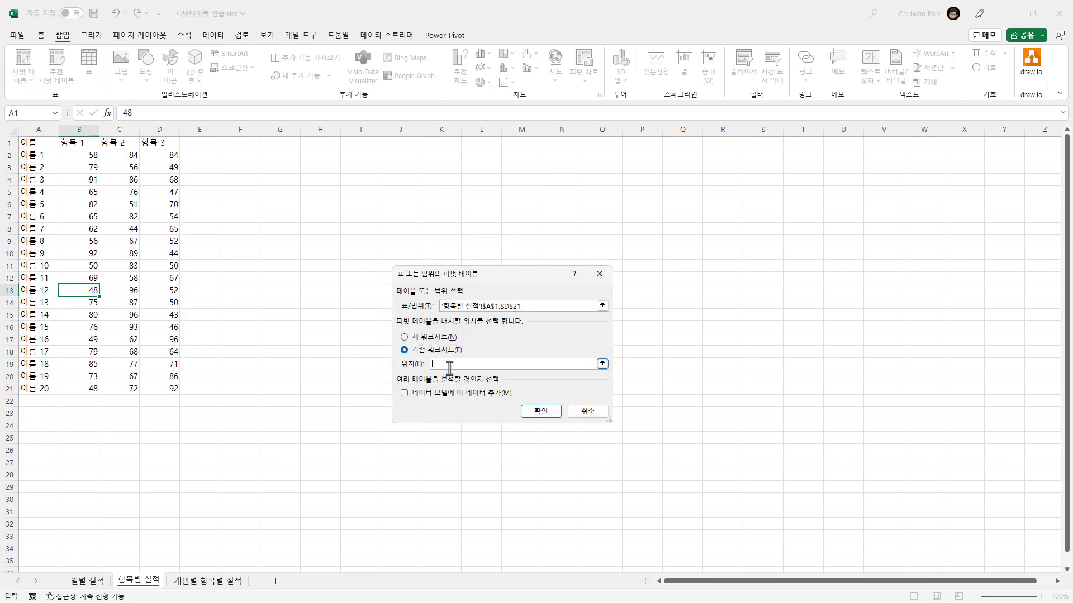
click(316, 168)
click(553, 414)
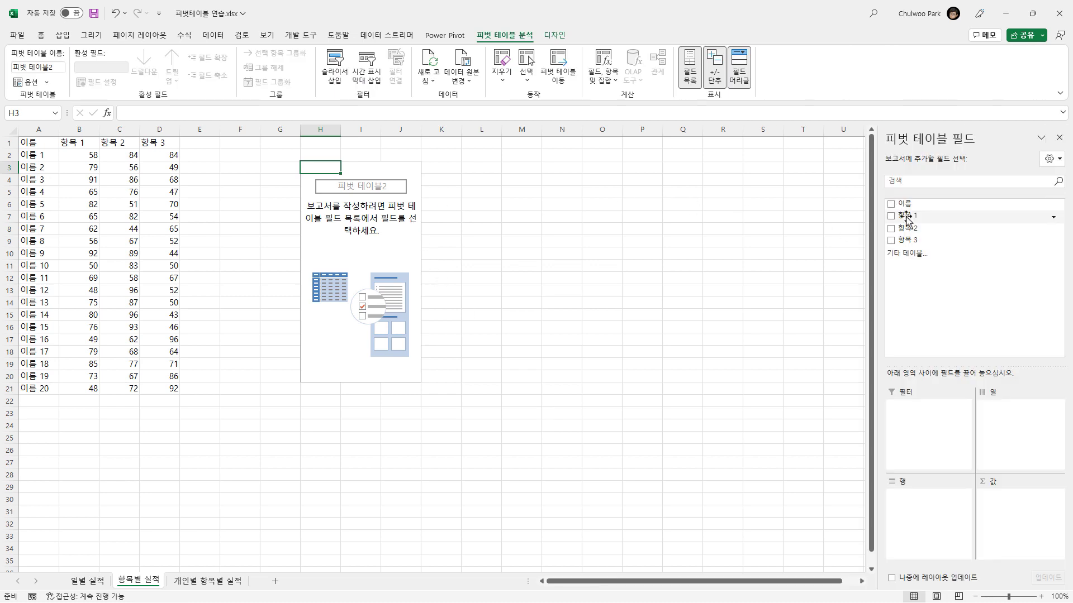
- Arrange the PivotTable with 이름 as the row field and 항목 1, 항목 2 and 항목 3 as summed values
drag(903, 203, 944, 506)
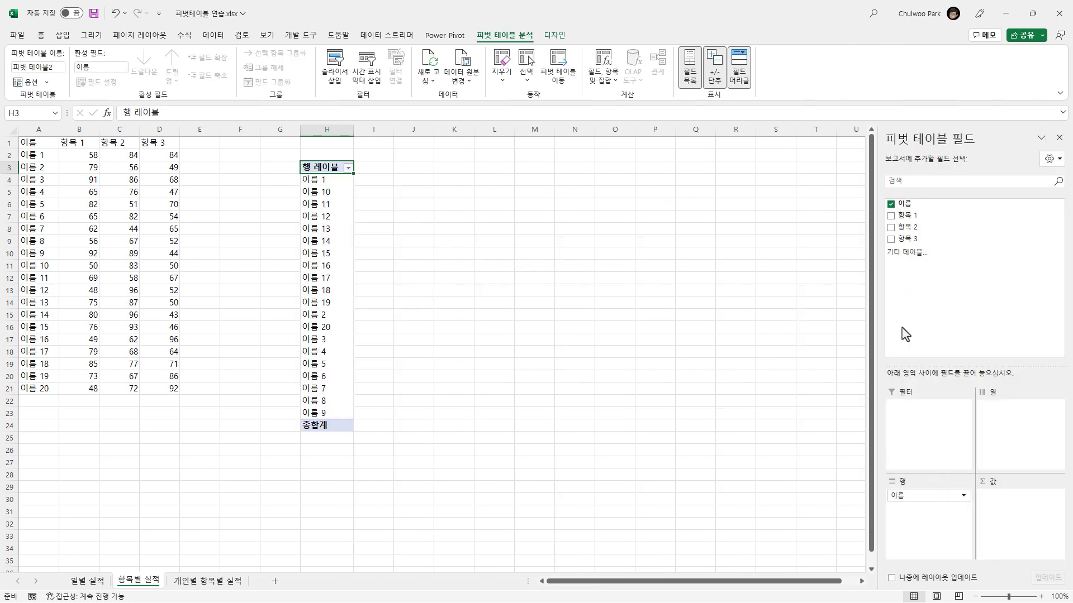
click(890, 215)
click(891, 227)
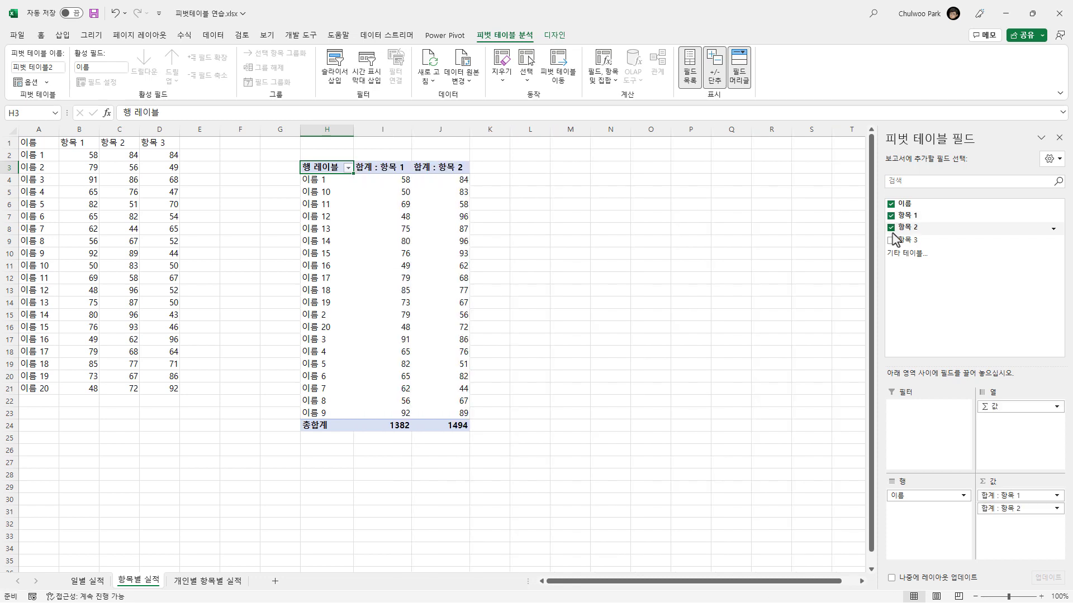
click(892, 240)
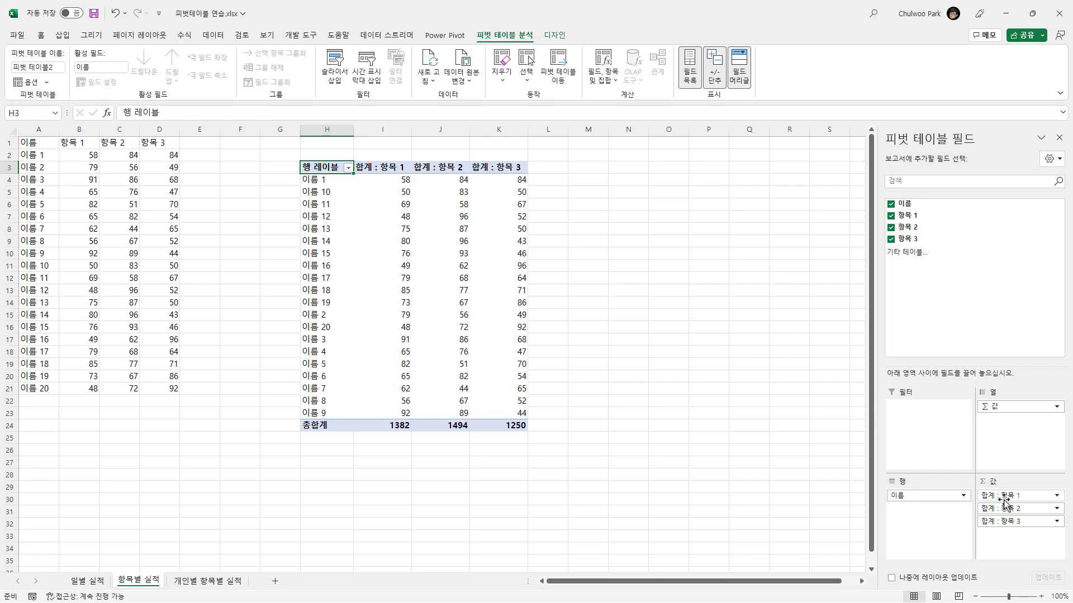
- Try 항목 1 as a report filter, view its filter list, and return the field to first place among the values
drag(1000, 496, 932, 432)
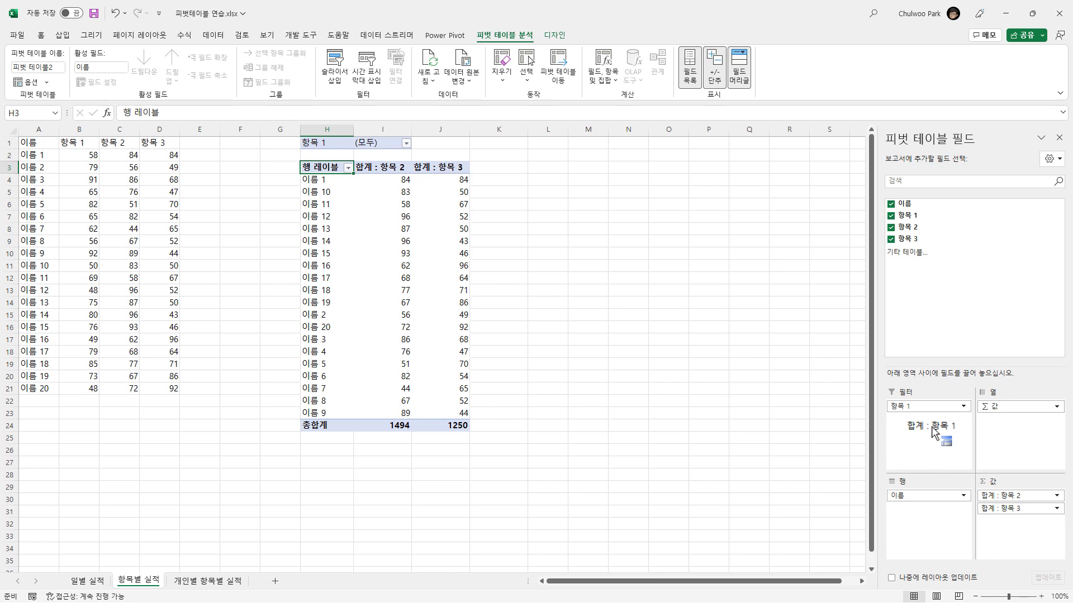
click(406, 144)
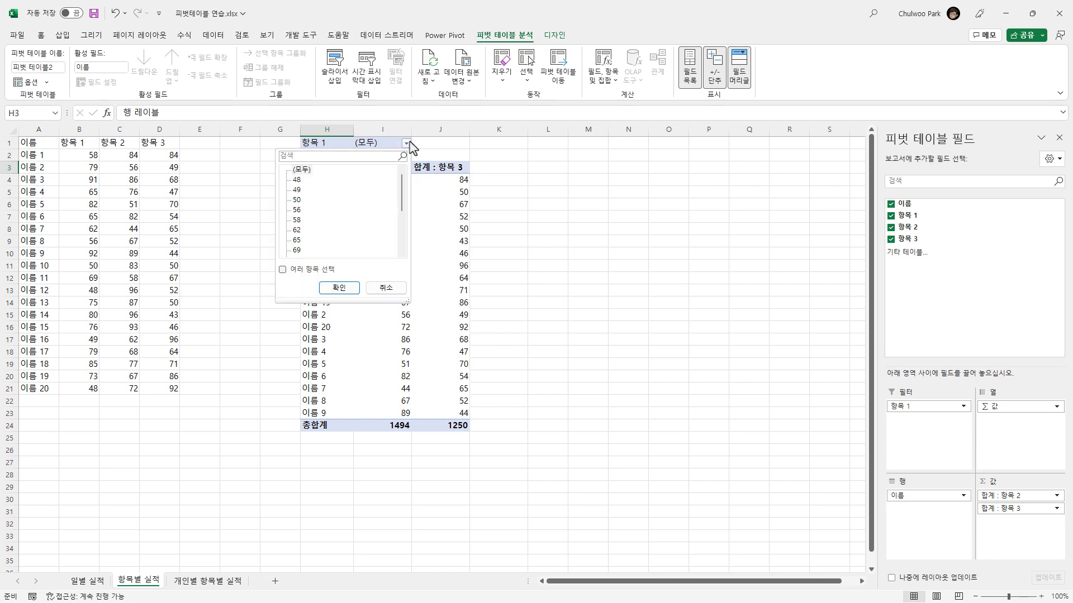
click(387, 288)
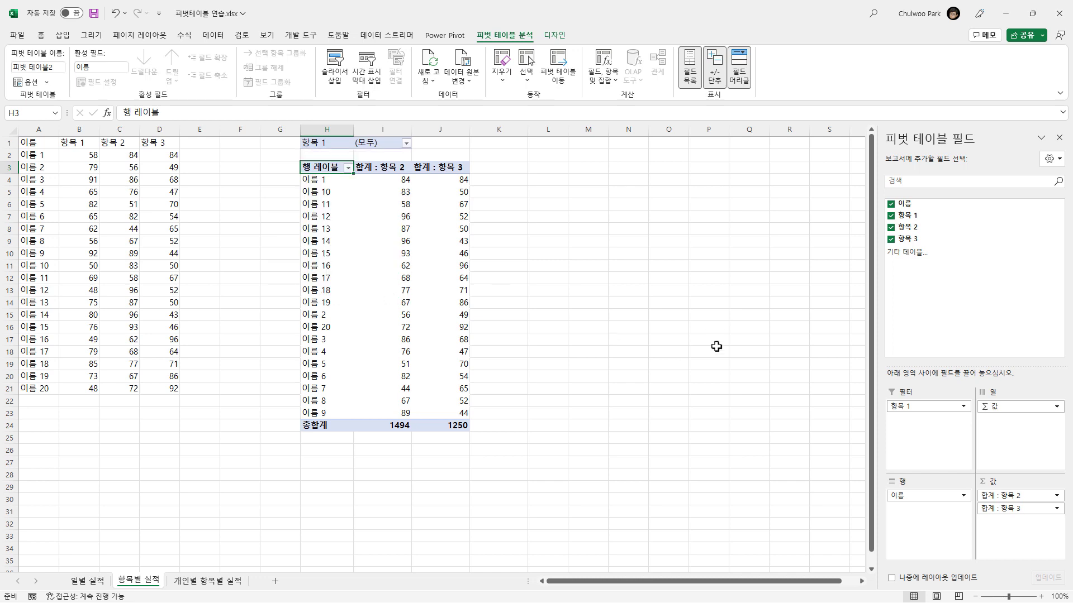
drag(905, 408, 1022, 536)
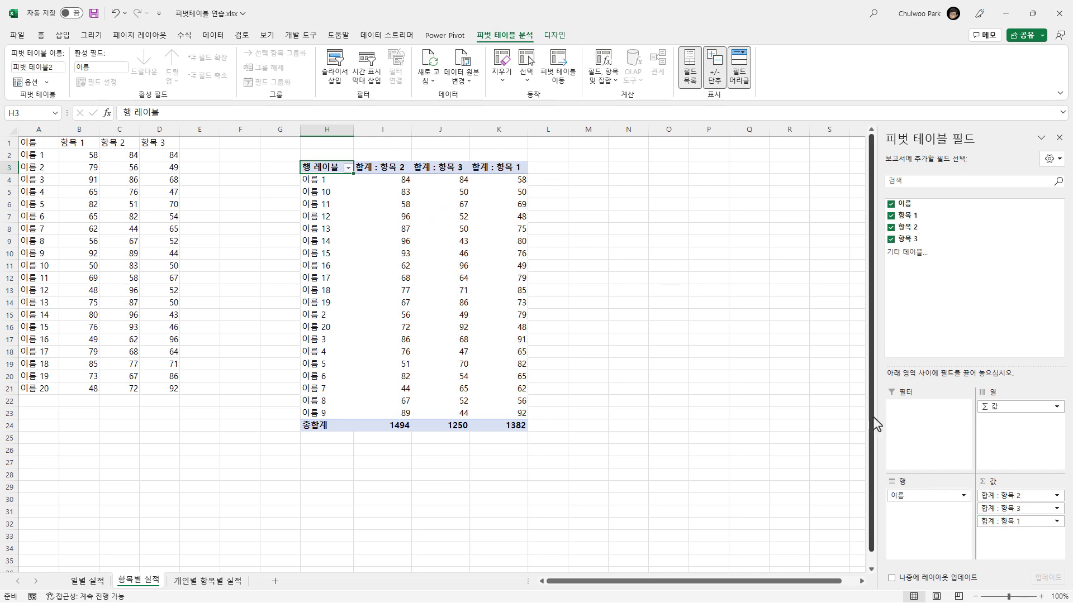
drag(1000, 525, 1000, 495)
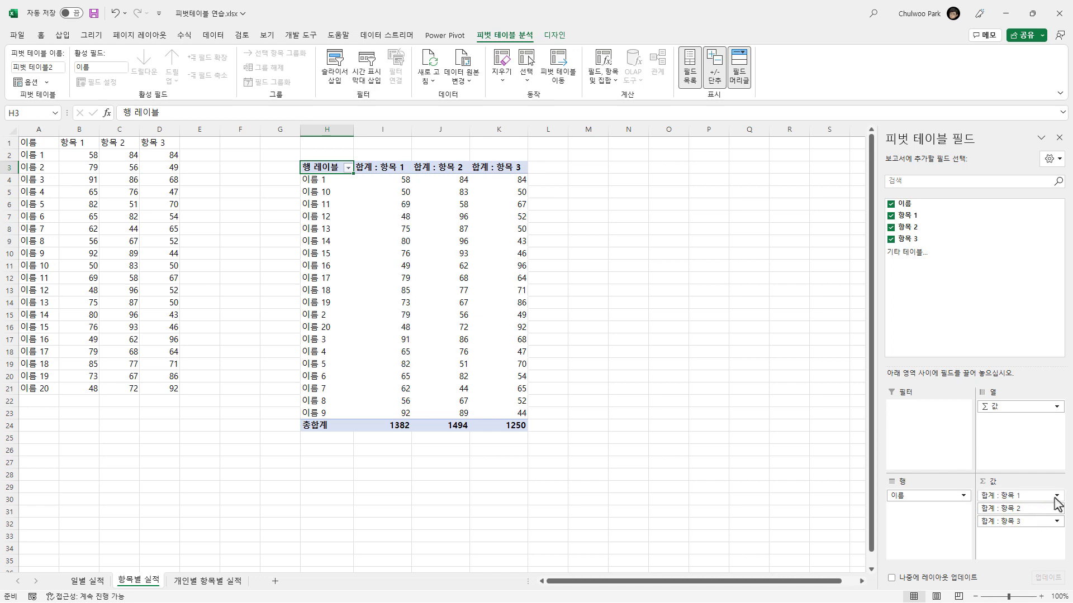
- Reorder 항목 1 among the values by moving it to the end, up one place, and back to the beginning
click(1056, 496)
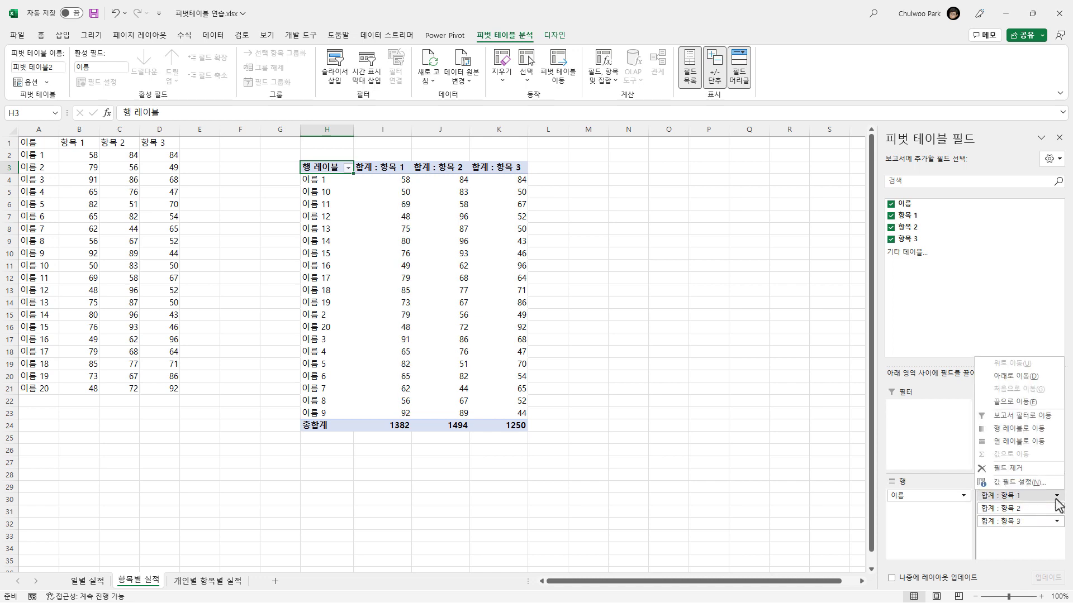
click(1013, 402)
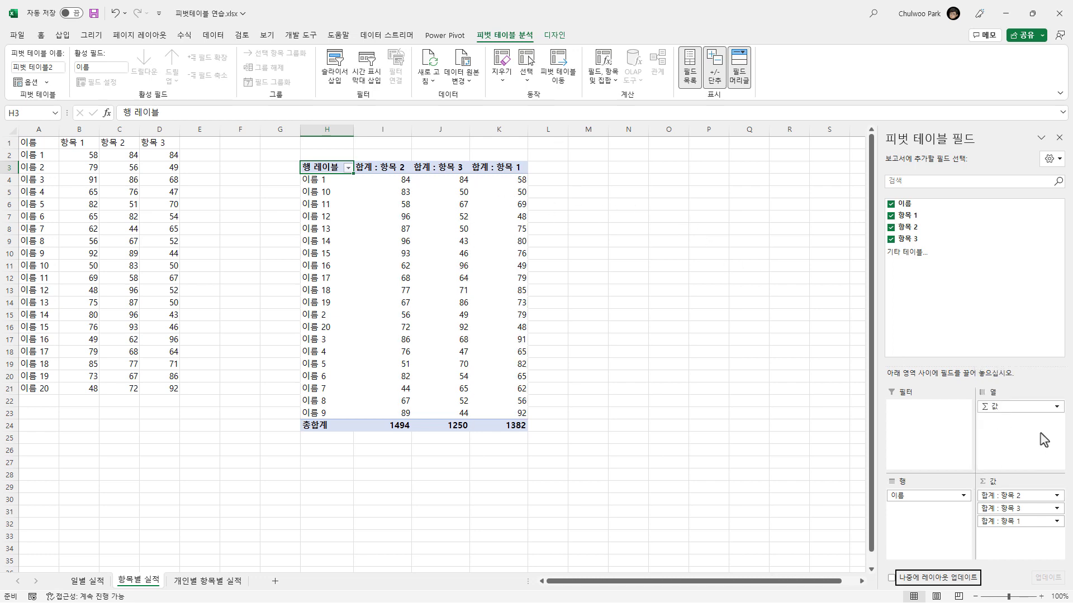
click(1056, 522)
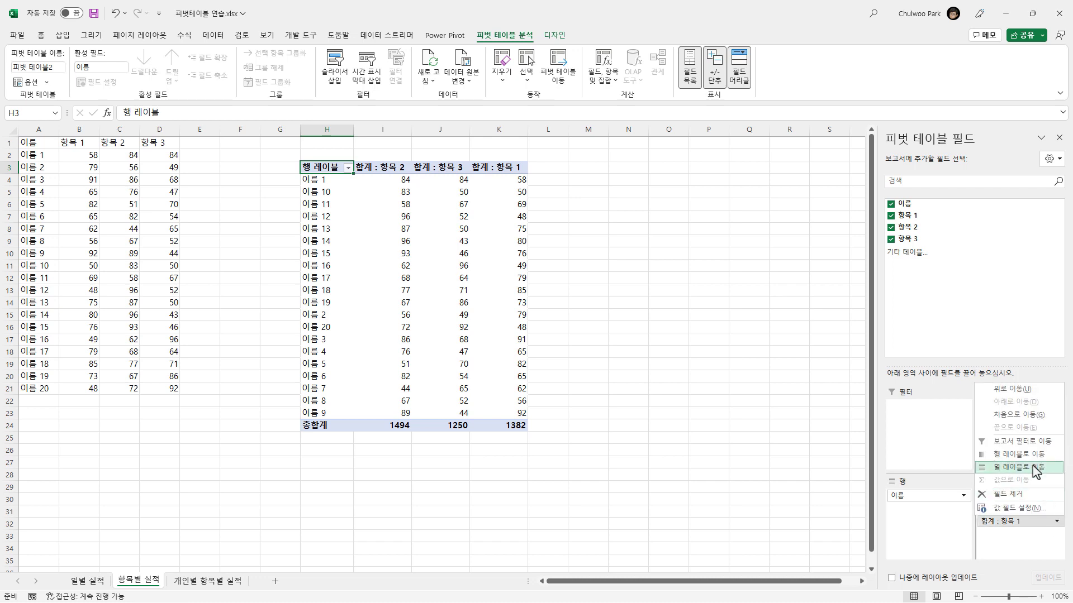
click(1026, 389)
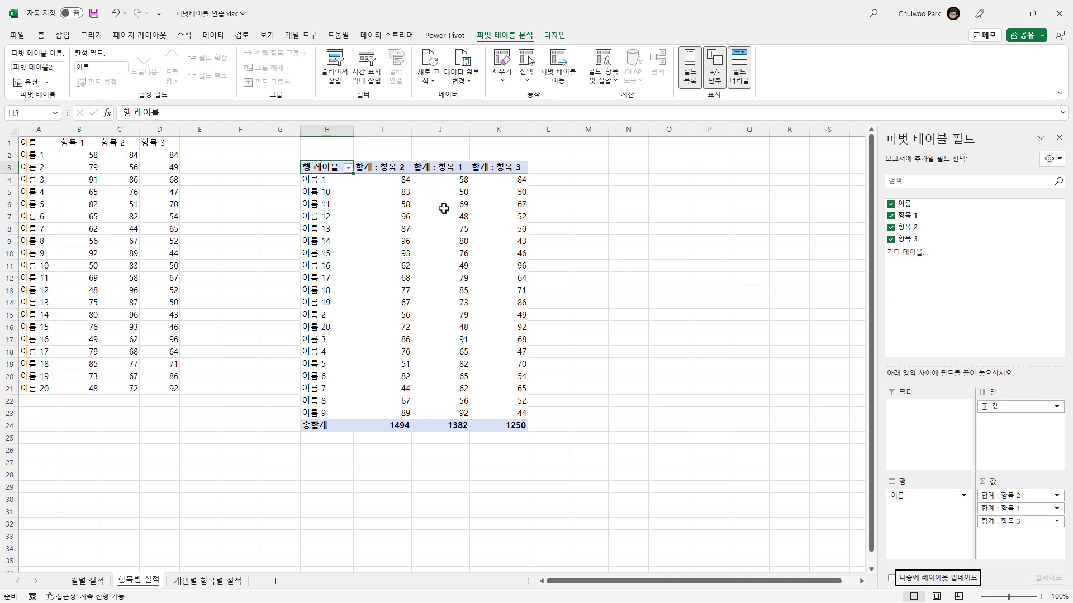
click(1054, 509)
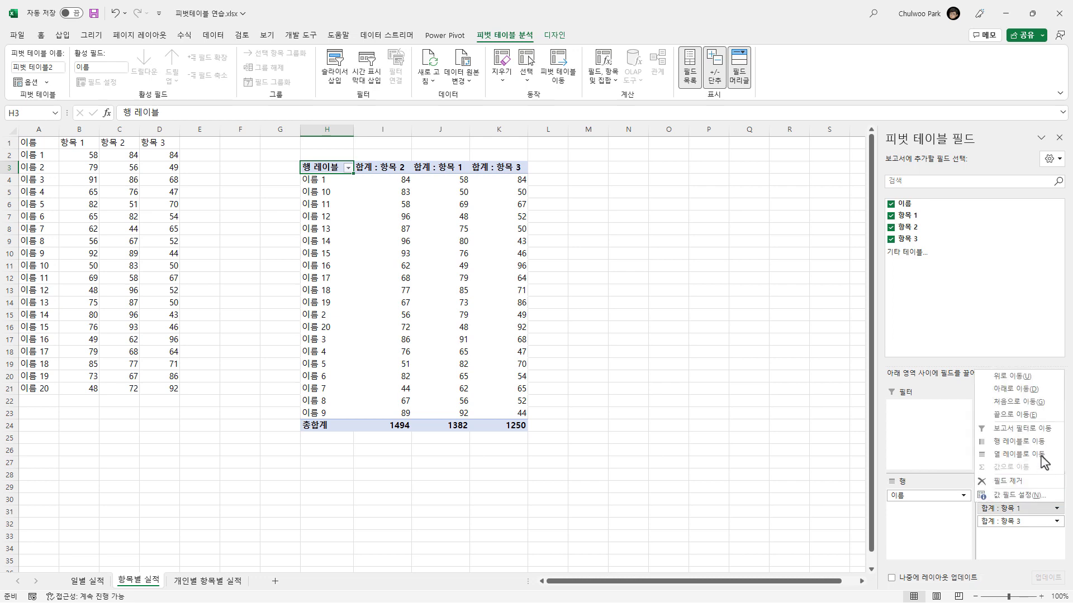
click(1024, 401)
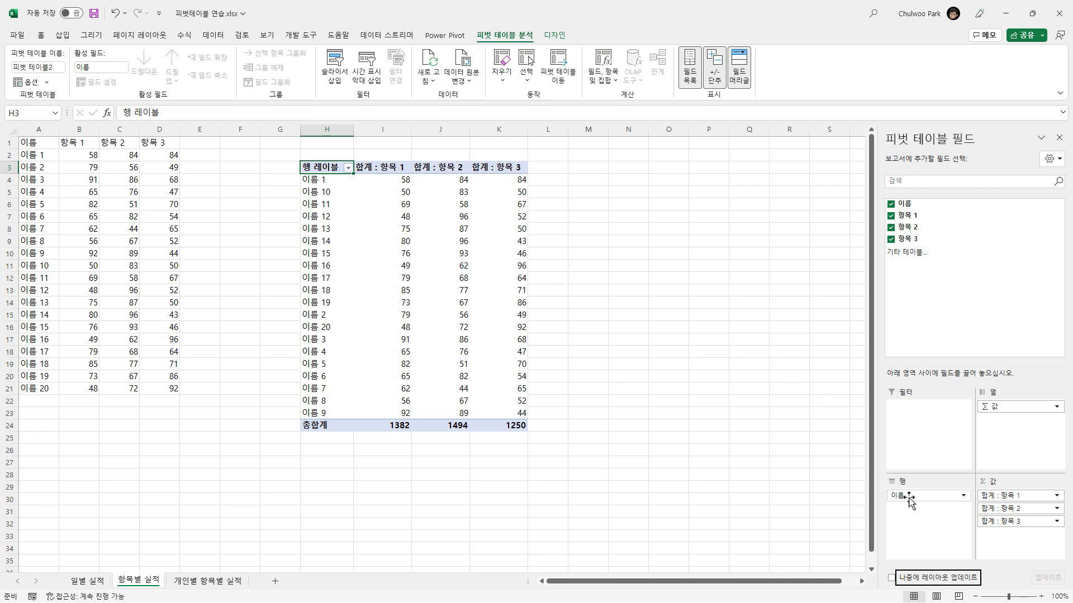
- Move 이름 from the rows to the report filter and filter the PivotTable to 이름 15
drag(909, 499, 911, 419)
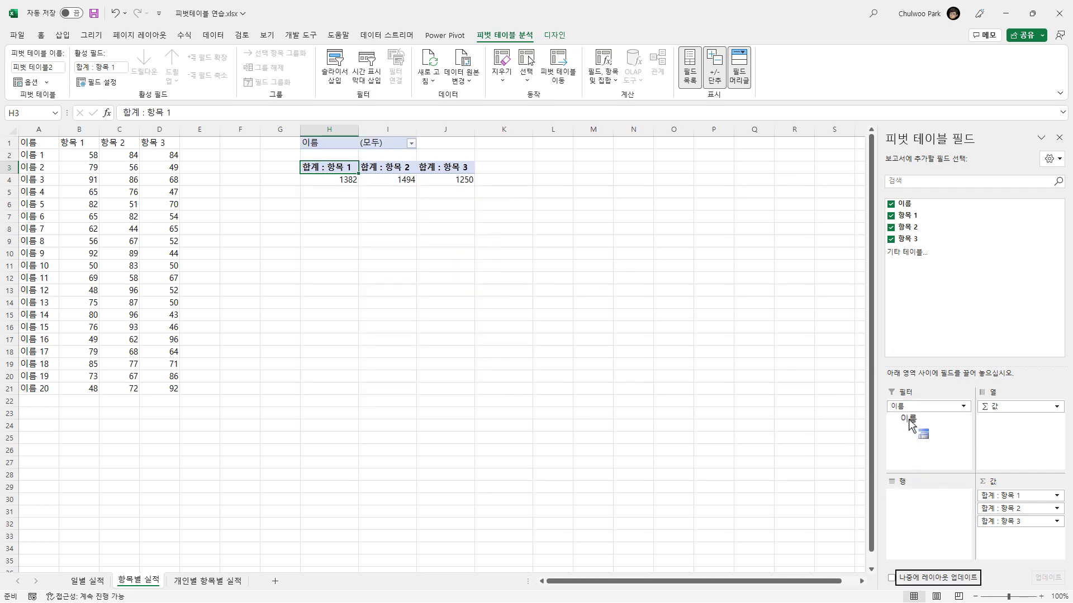
click(412, 145)
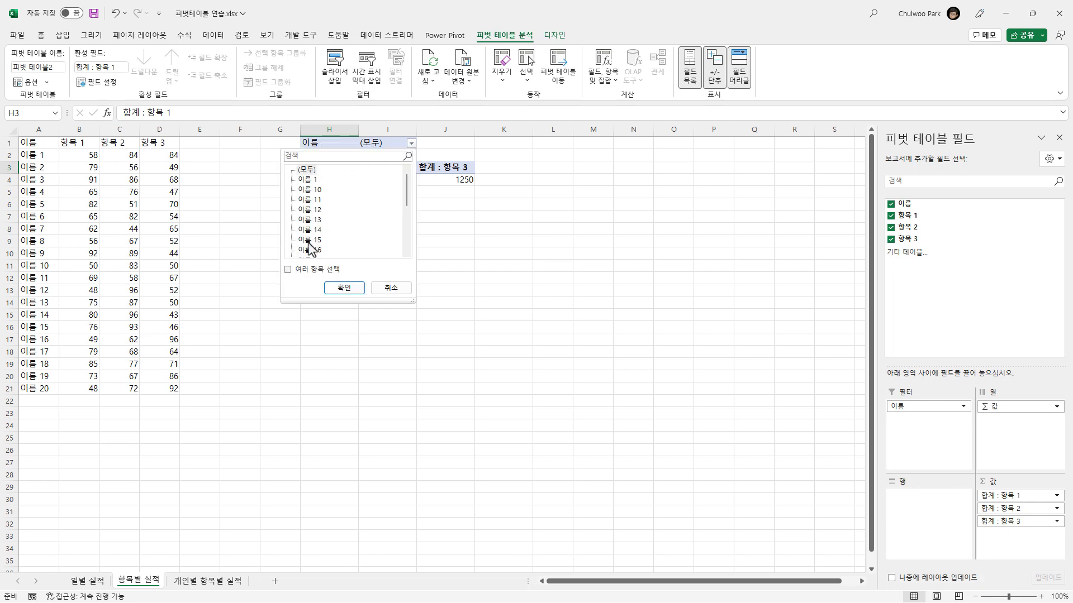
click(309, 242)
click(344, 289)
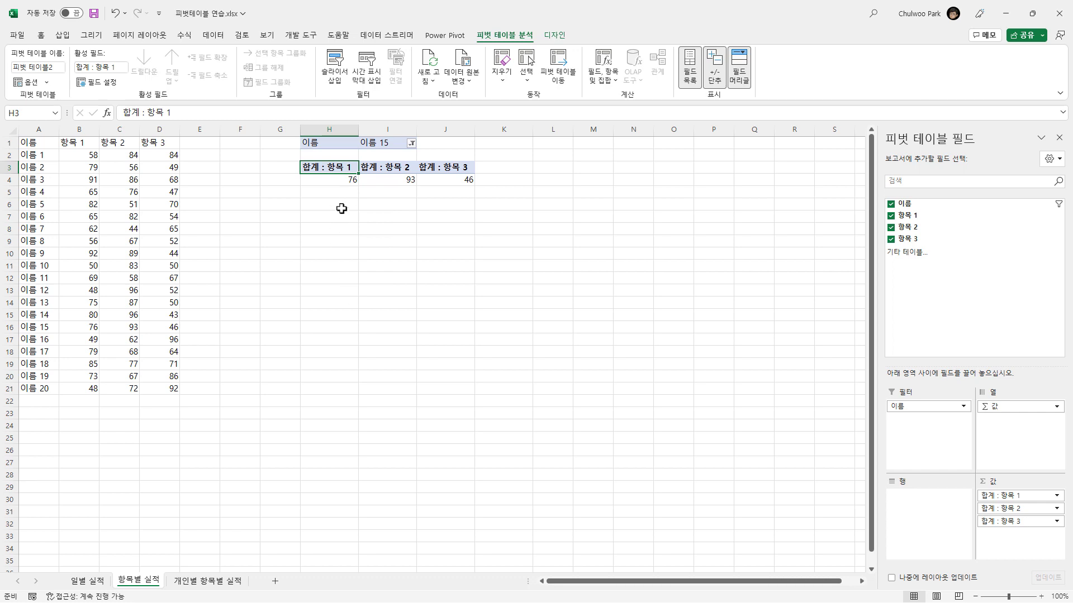
- Change the 이름 report filter to 이름 16
click(412, 144)
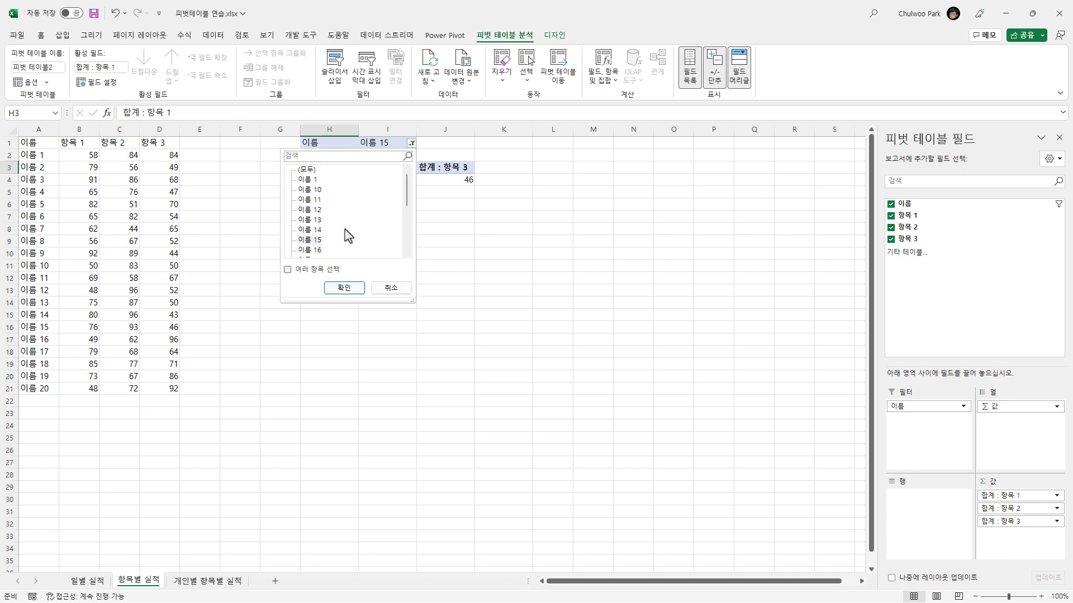
click(310, 250)
click(344, 288)
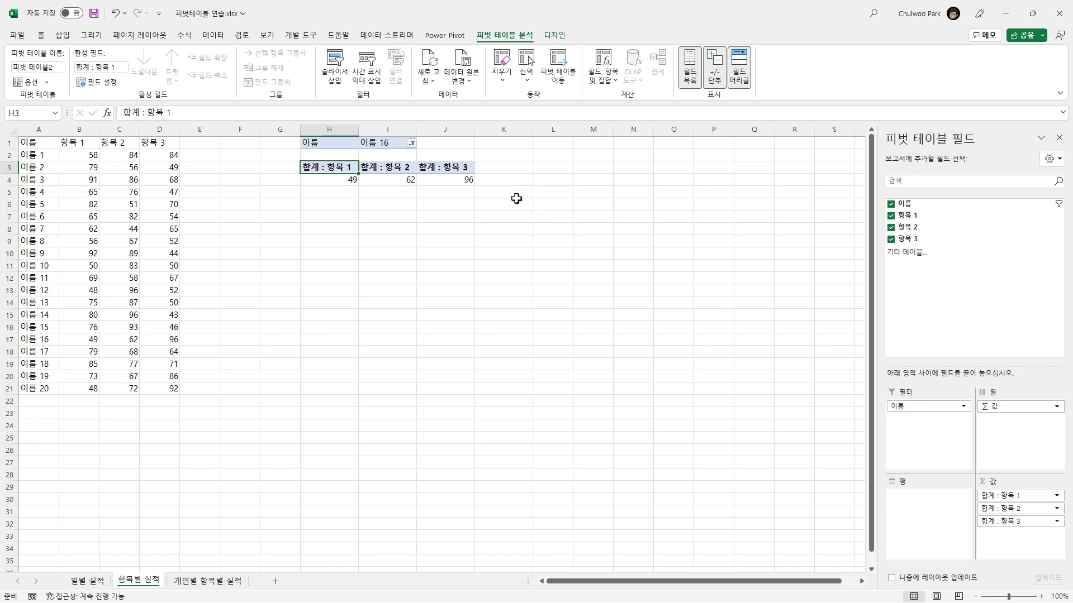
- Allow multiple items in the 이름 report filter and select only 이름 1, 이름 10 and 이름 9
click(412, 144)
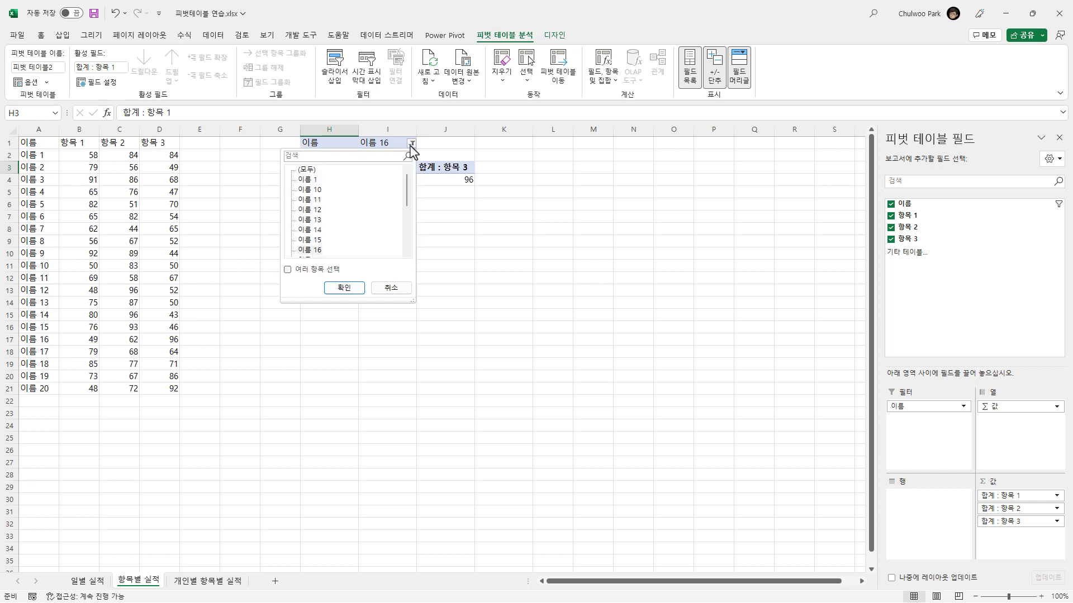
click(287, 270)
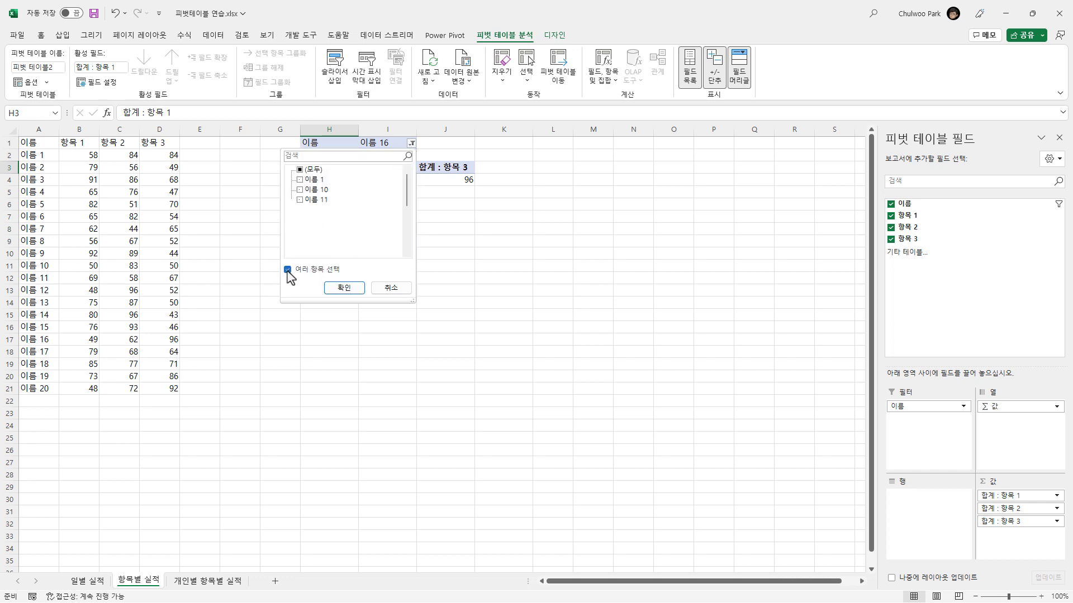
click(302, 180)
click(304, 191)
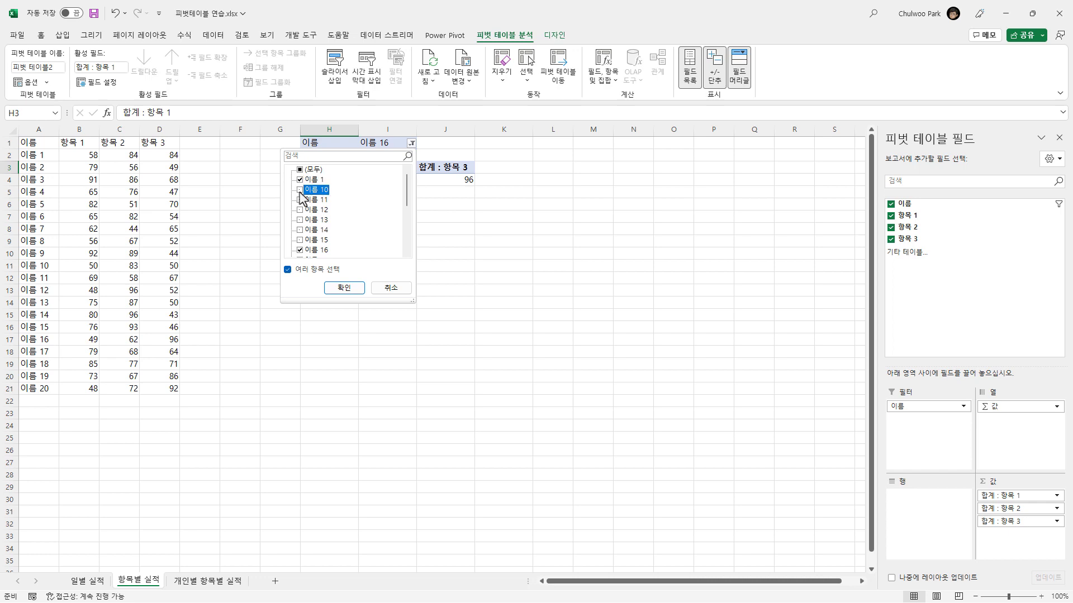
click(308, 250)
drag(404, 199, 406, 240)
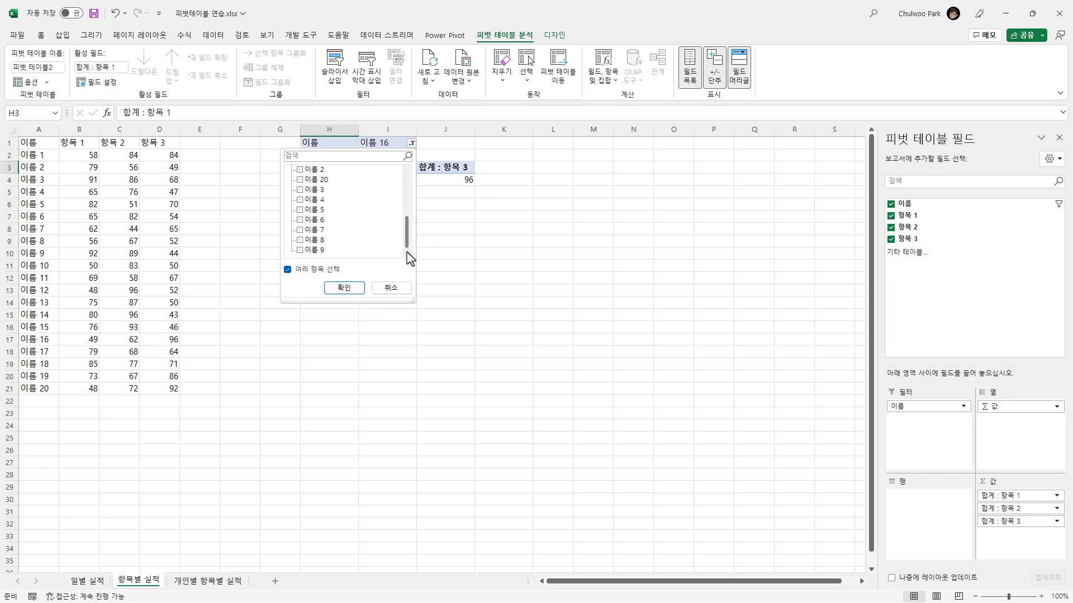
click(307, 251)
click(345, 289)
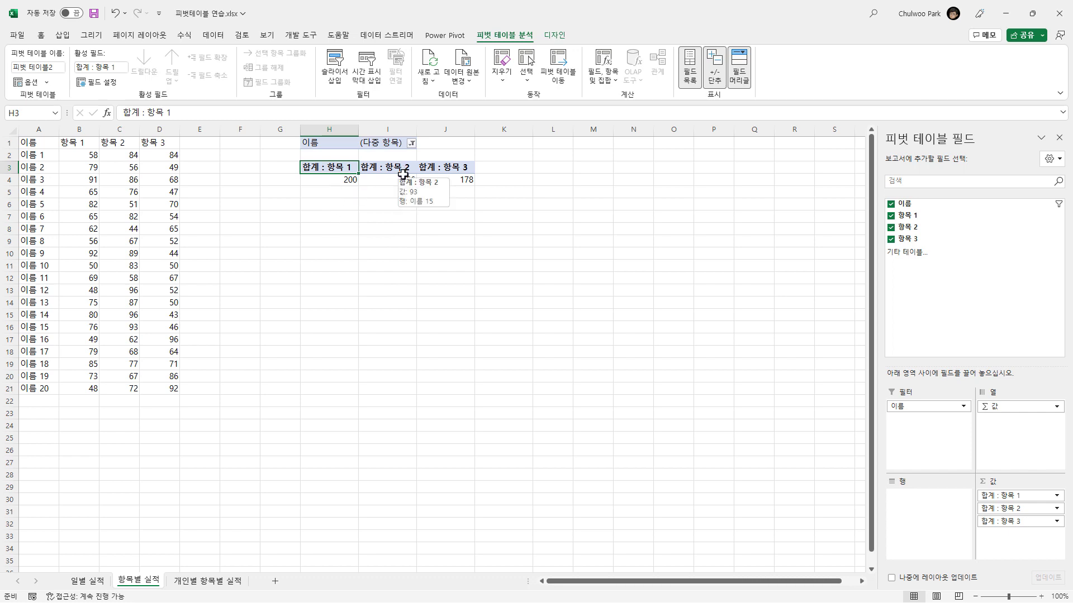
- Reset the 이름 report filter to (모두) and turn off multiple item selection
click(412, 144)
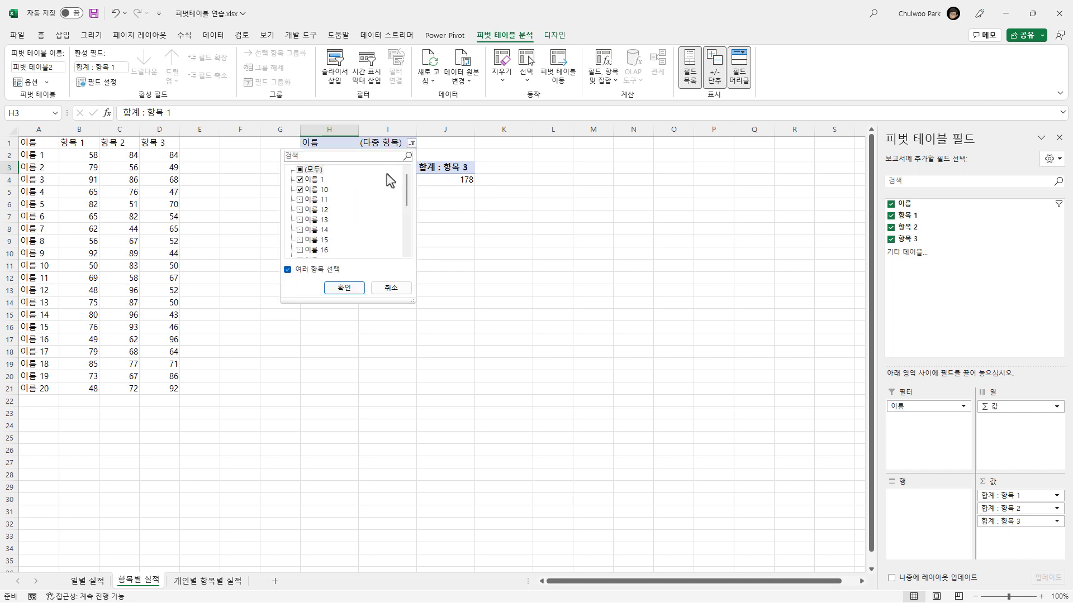
click(306, 169)
click(288, 270)
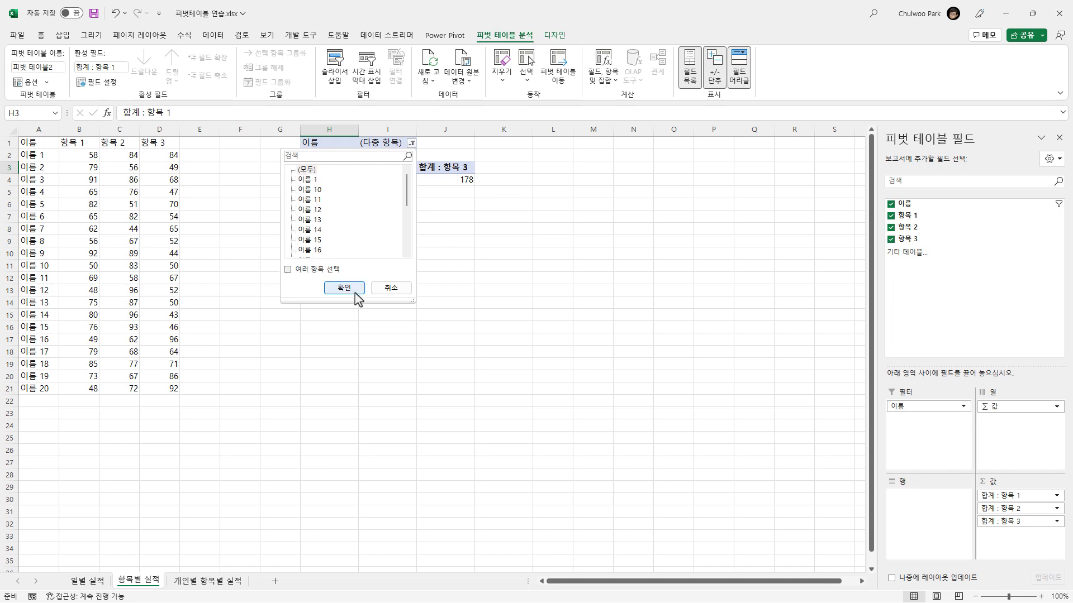
click(355, 293)
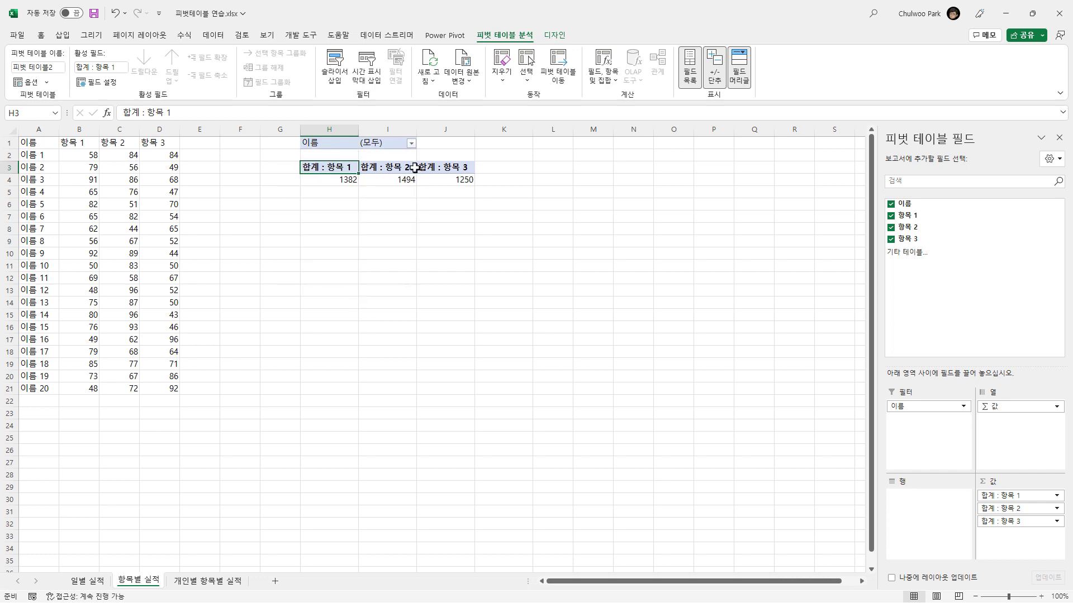
- Move 이름 from the report filter to the columns of the PivotTable, below the values entry
click(411, 143)
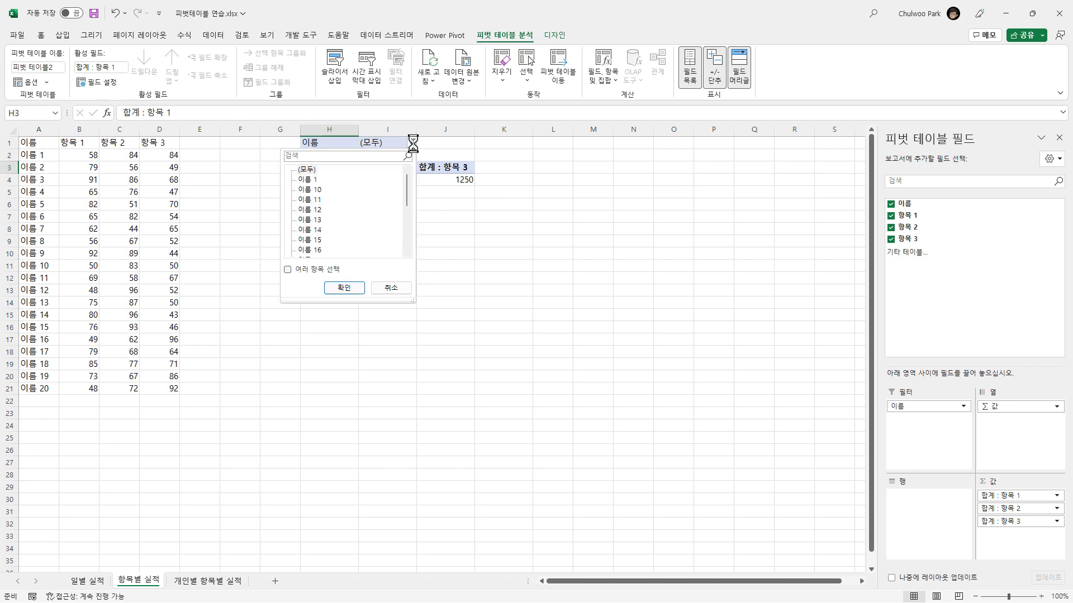
click(350, 289)
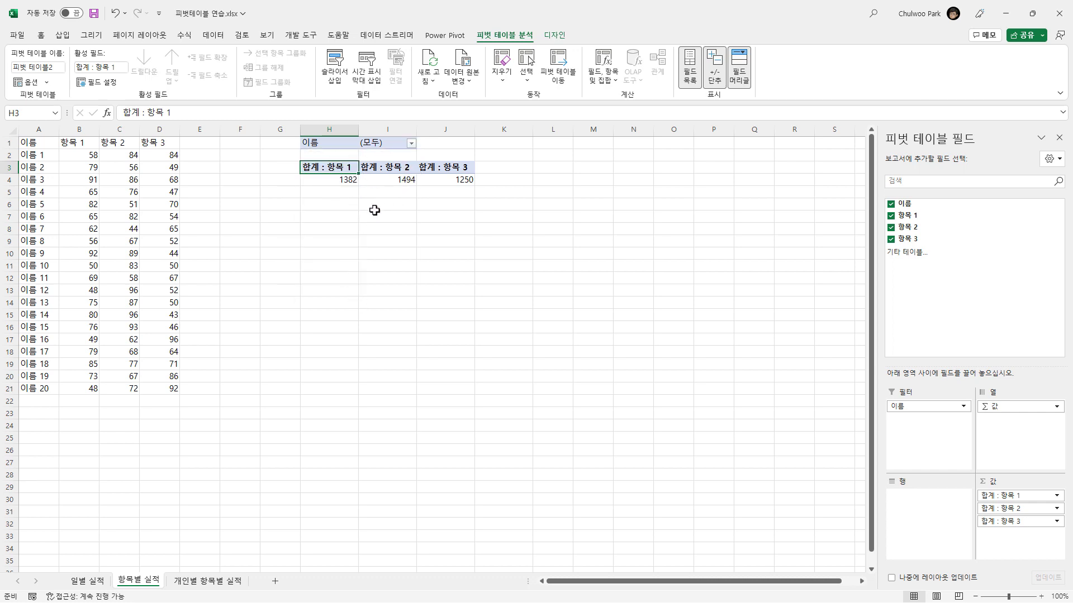
drag(900, 406, 1005, 431)
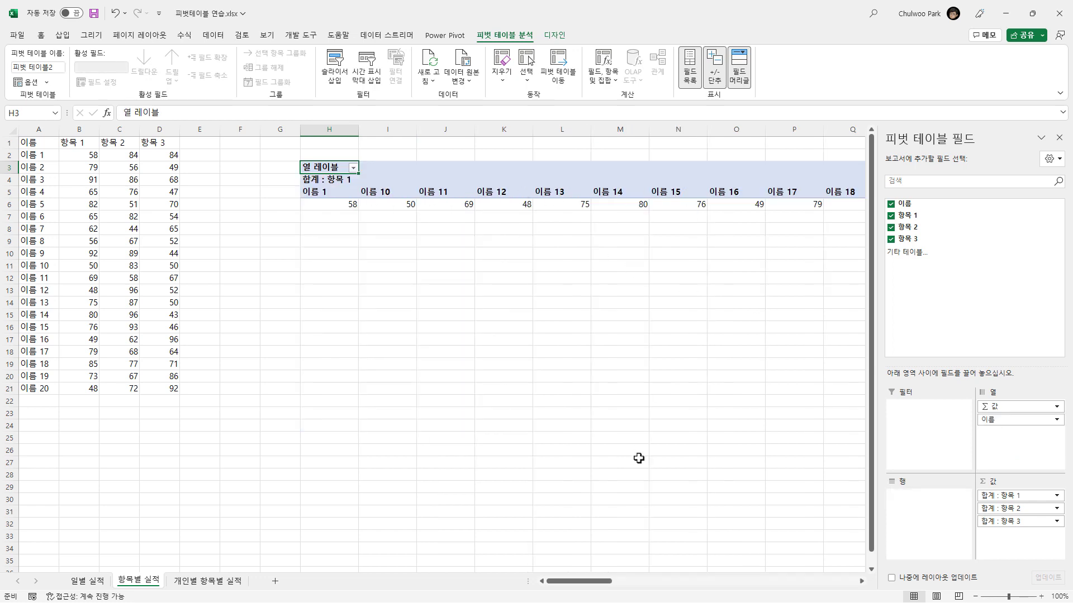
drag(598, 582, 570, 593)
- Examine the dates in the PivotTable rows and the source table's 일자 column on the 일별 실적 sheet
click(90, 581)
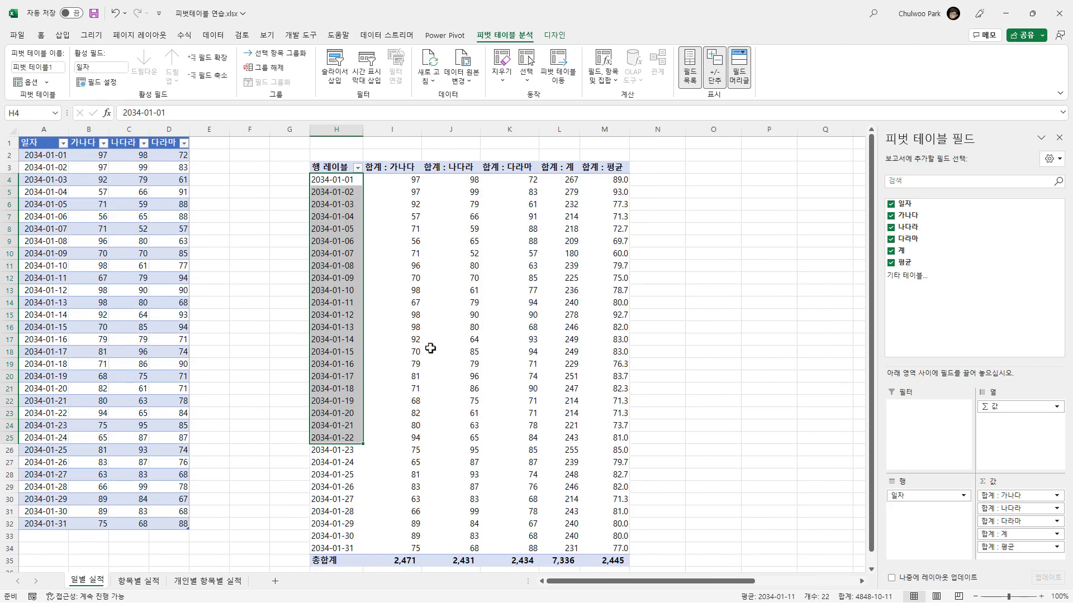
click(392, 351)
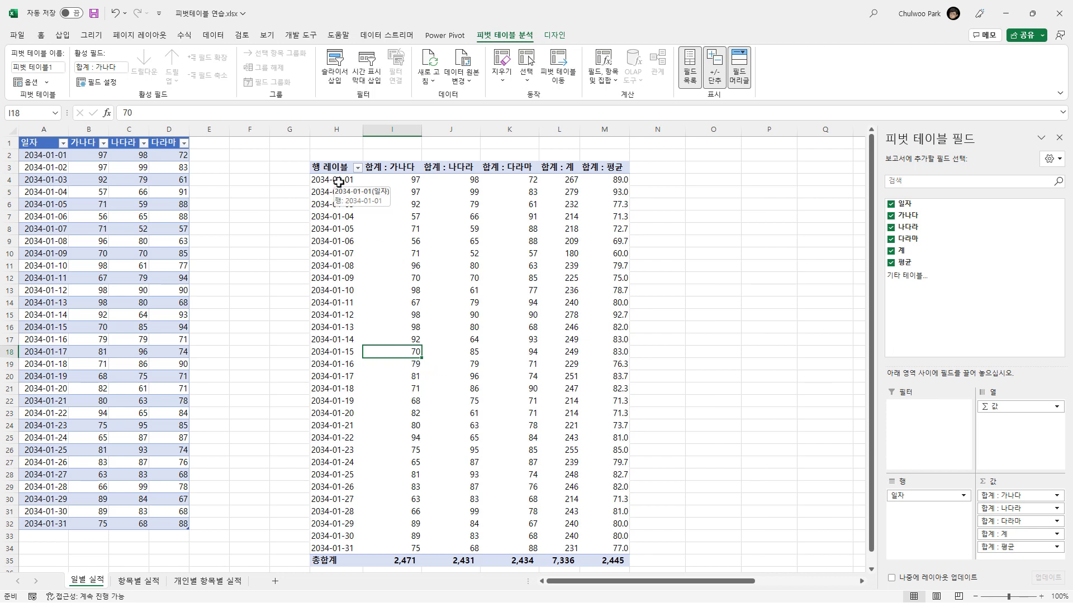
drag(339, 182, 314, 550)
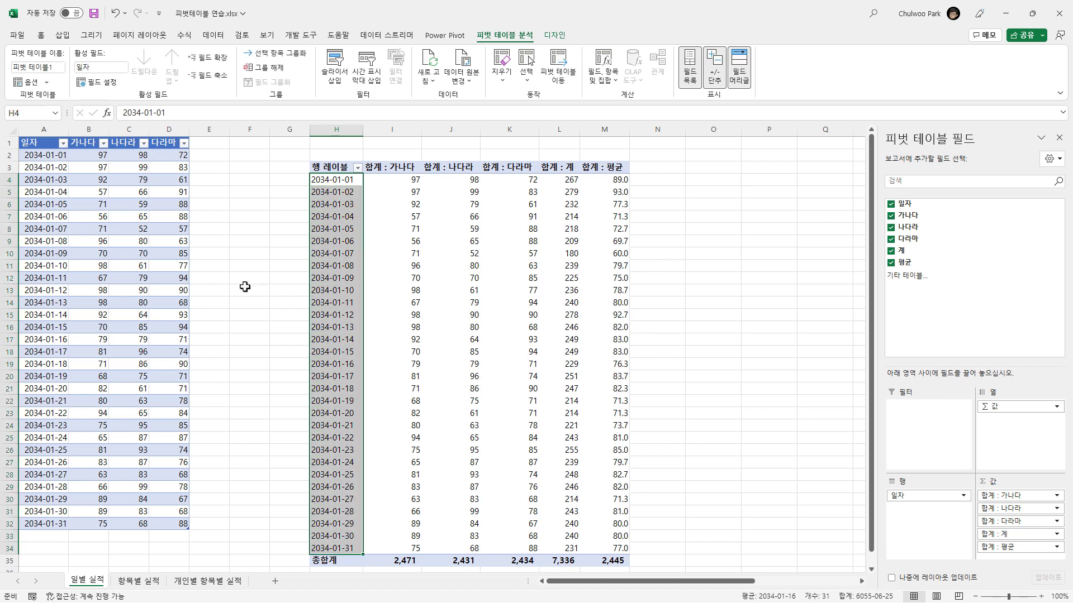
click(332, 232)
click(314, 340)
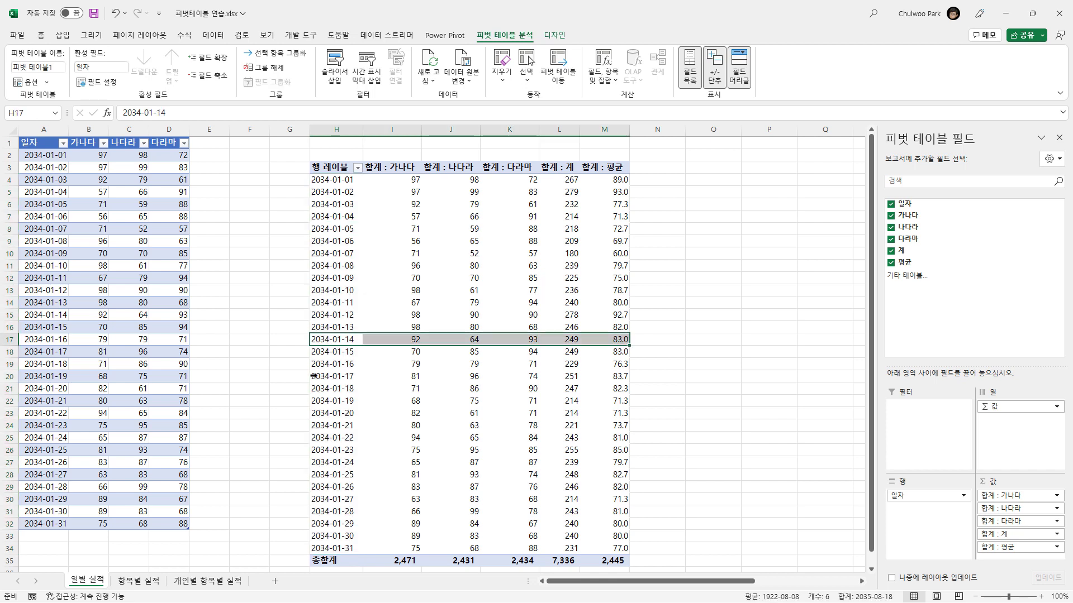
click(314, 414)
click(341, 499)
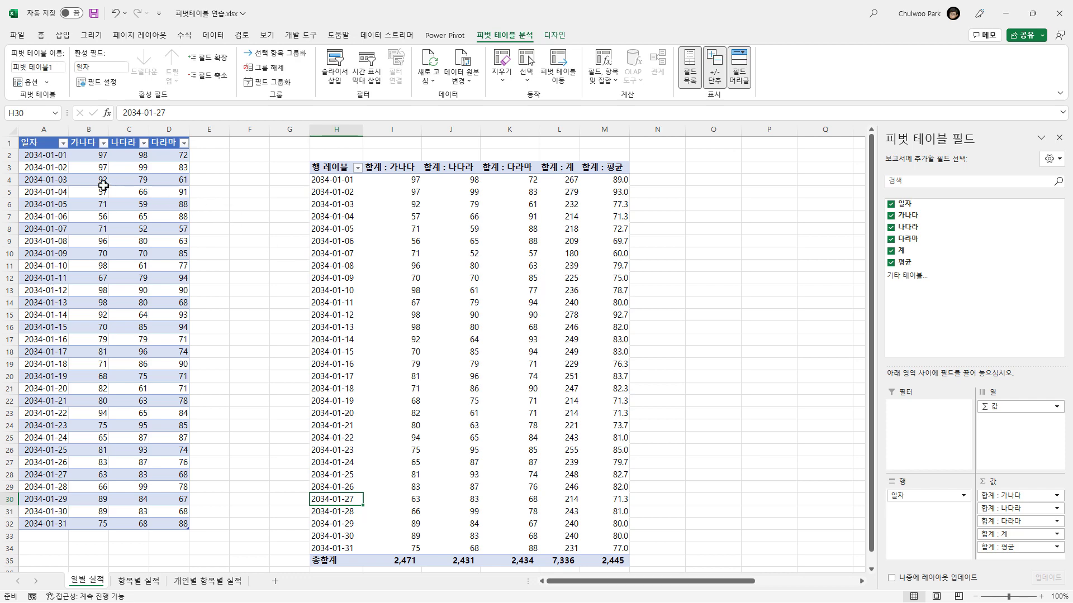
click(45, 158)
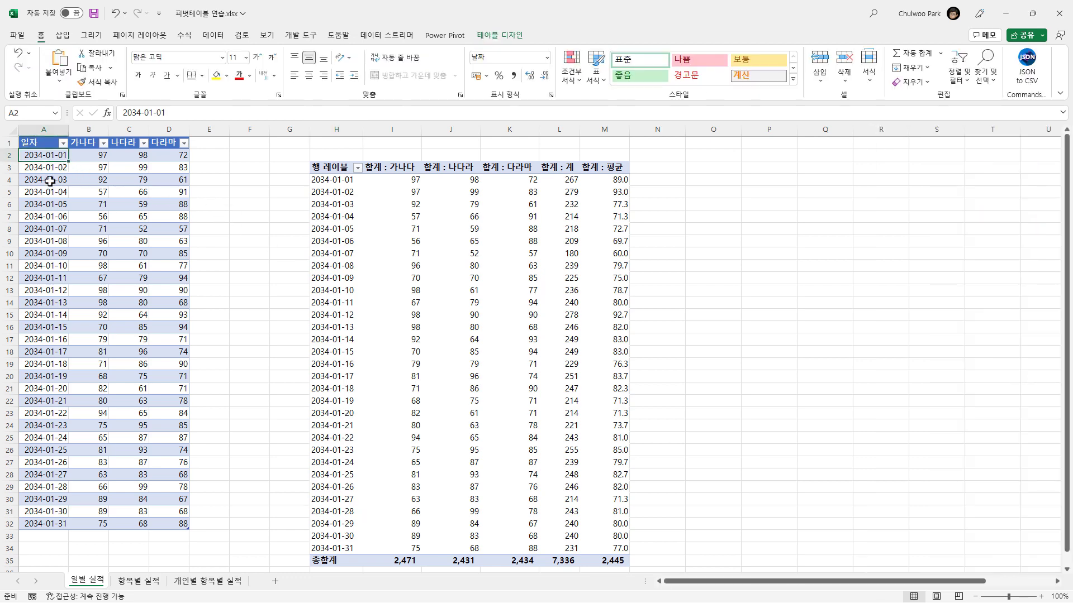
click(53, 169)
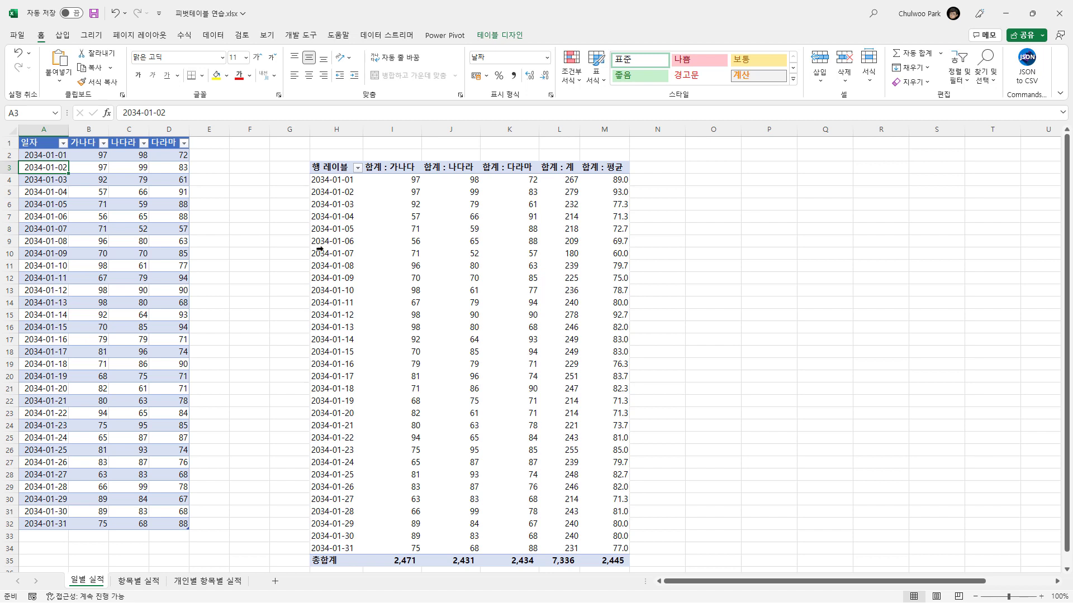
- Insert a column before 가나다 in the source table and title it 요일
right_click(82, 126)
click(53, 204)
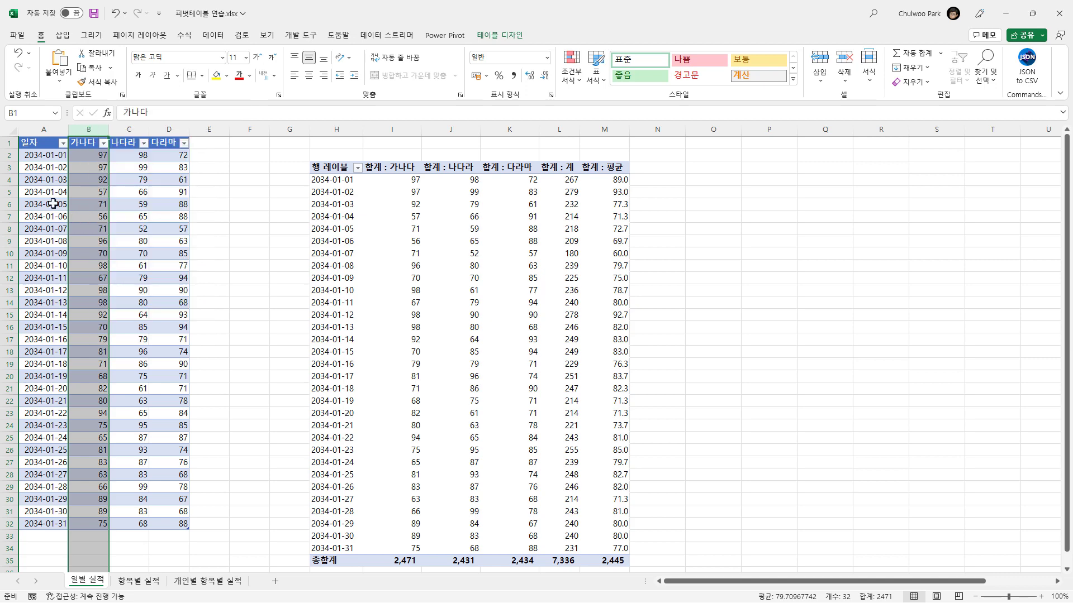
right_click(76, 127)
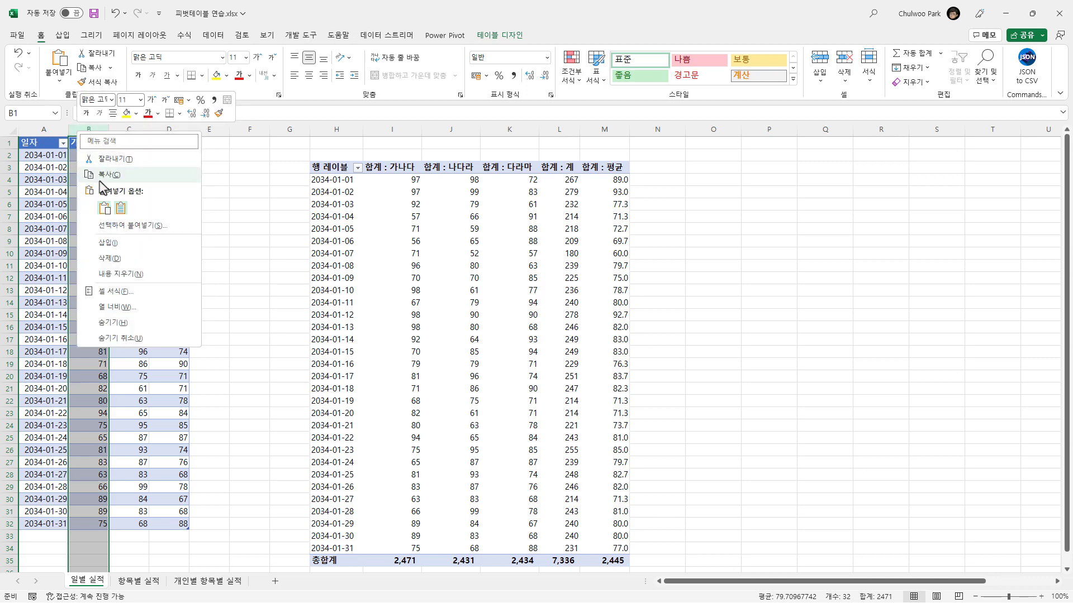
click(116, 245)
click(96, 147)
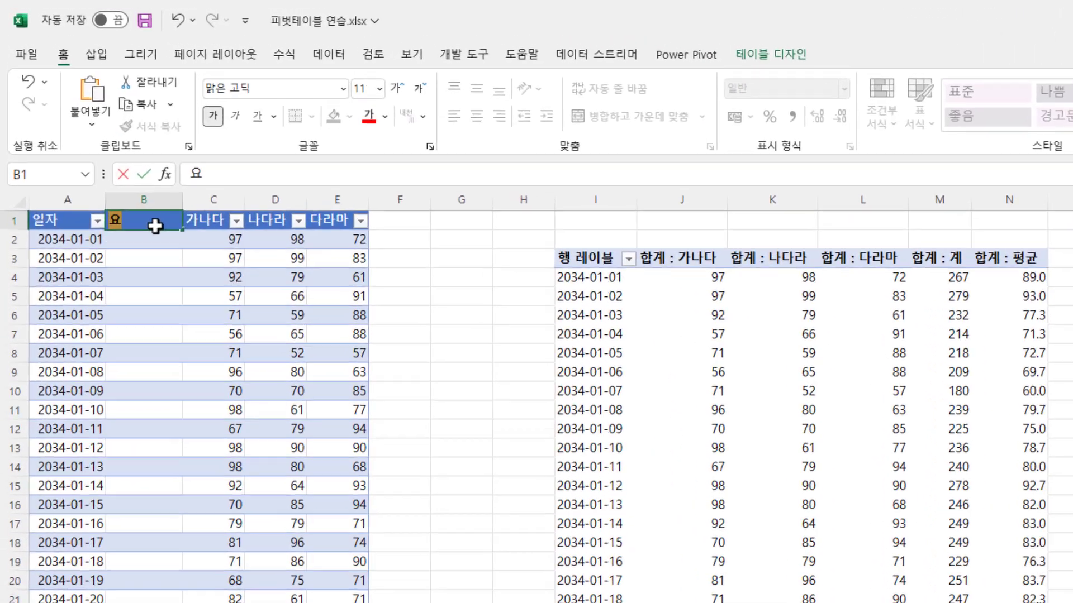
text(요일)
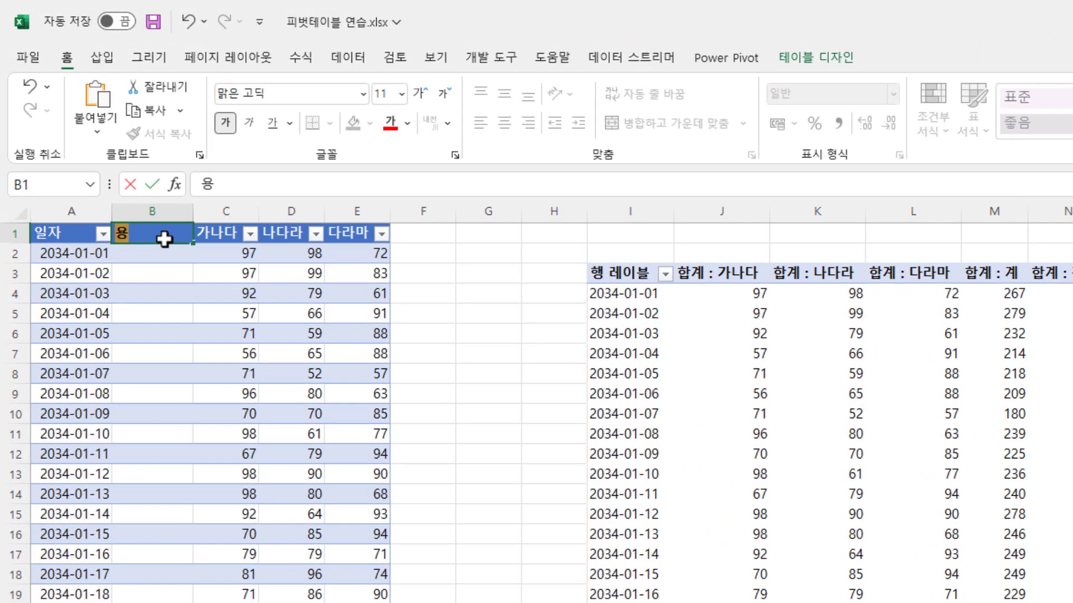
key(Return)
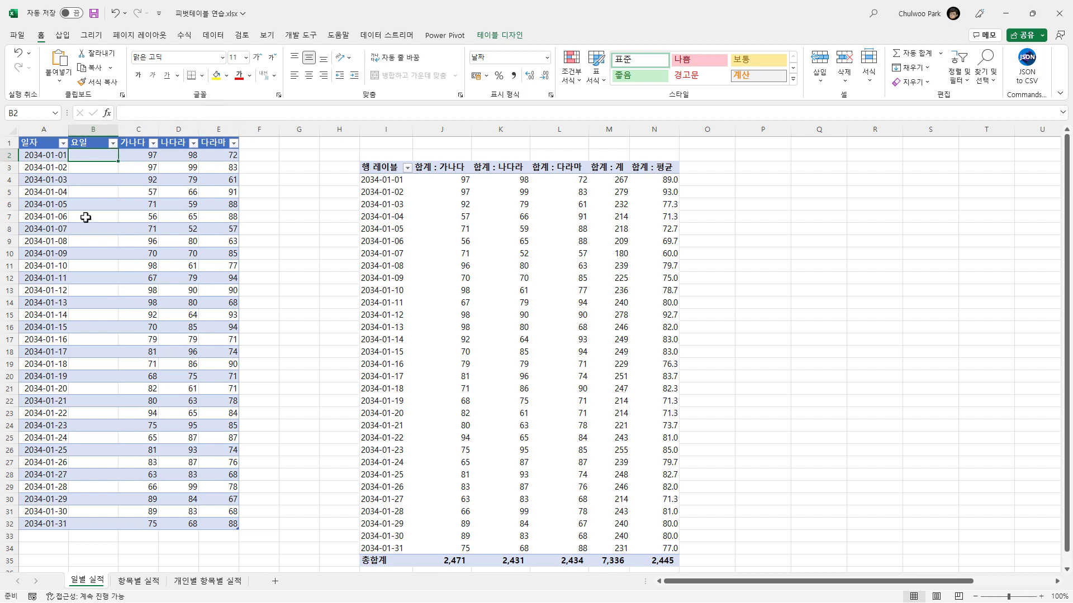
click(85, 216)
click(93, 163)
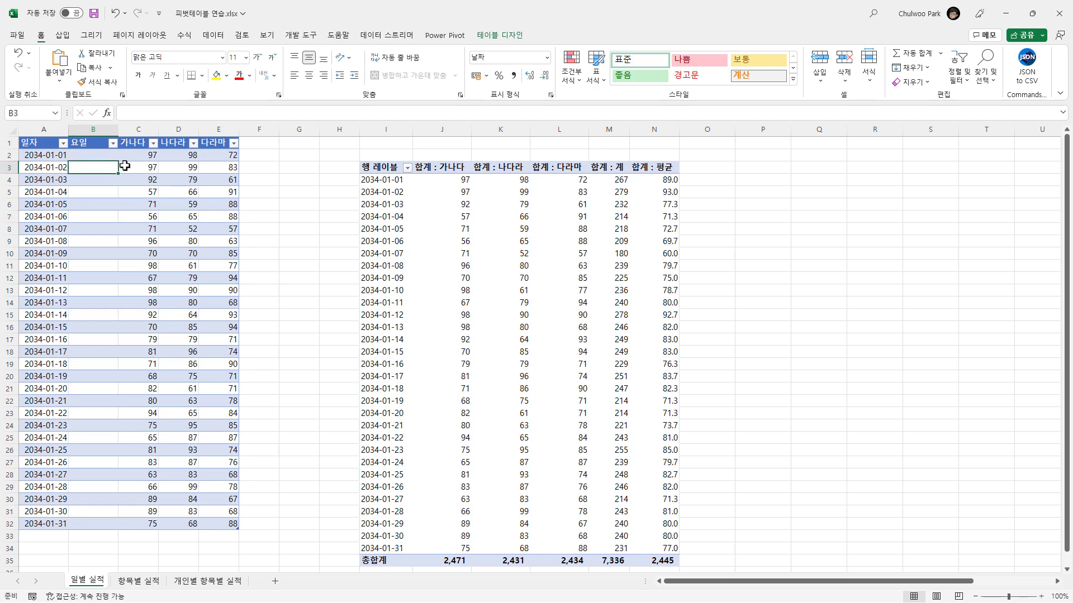
key(Up)
text(=tex)
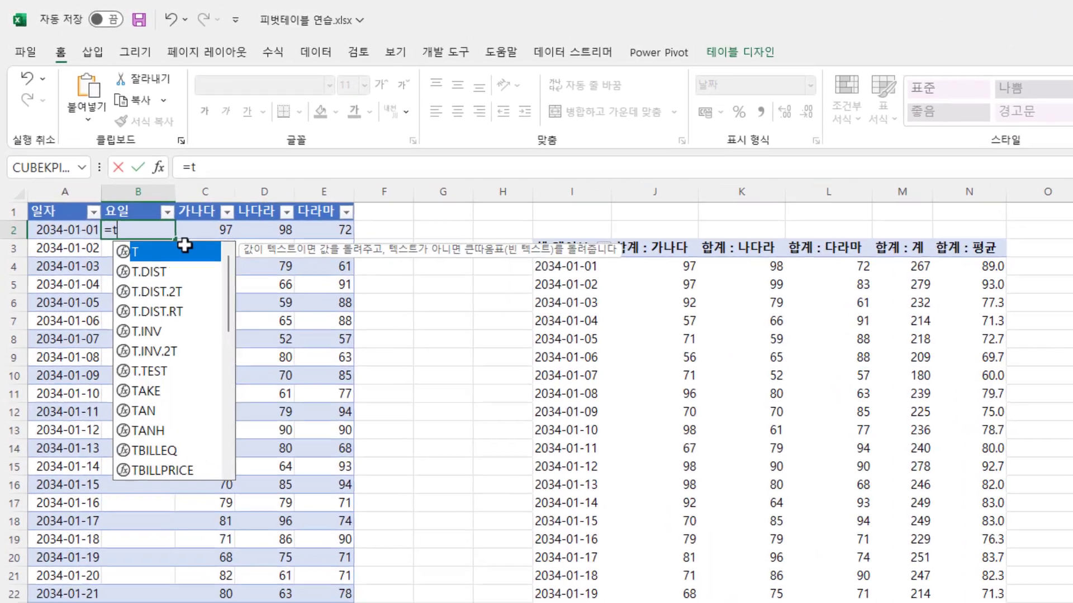
text(t)
key(Tab)
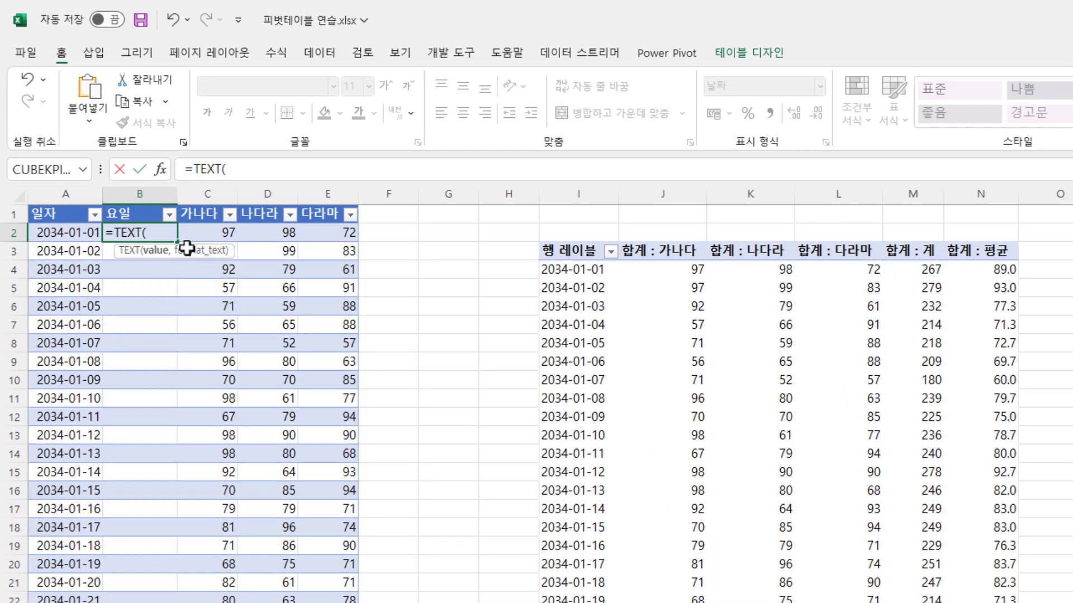
click(68, 232)
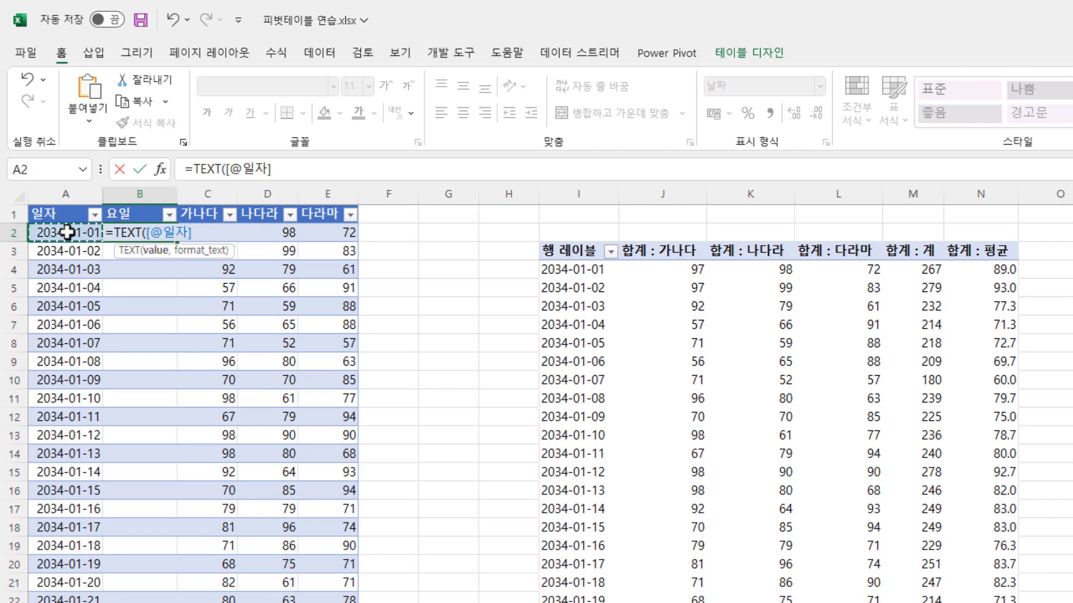
text(,)
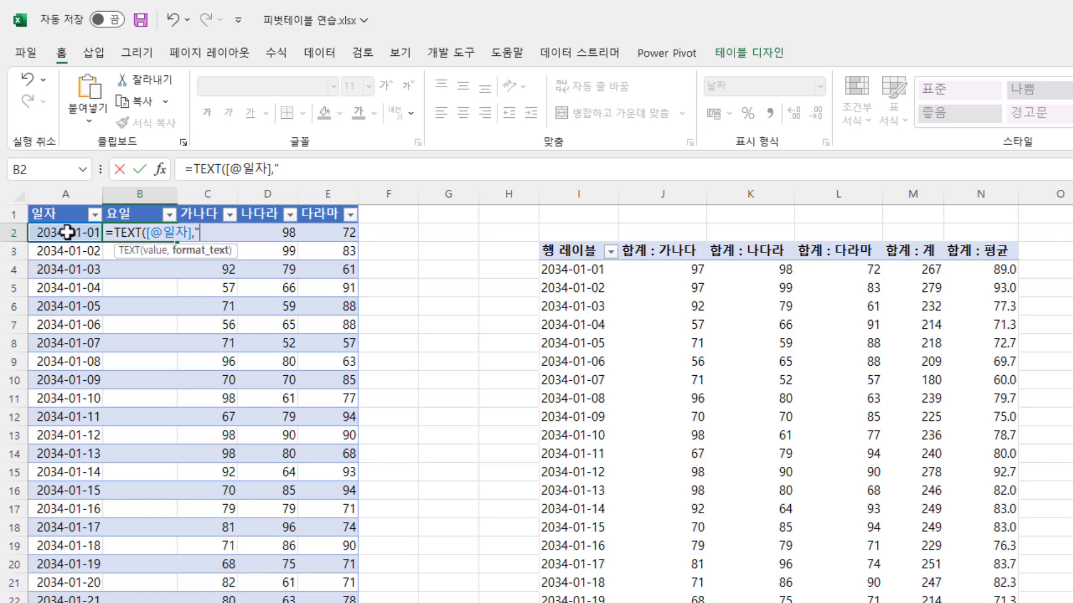
text("ddd)
text("))
key(Return)
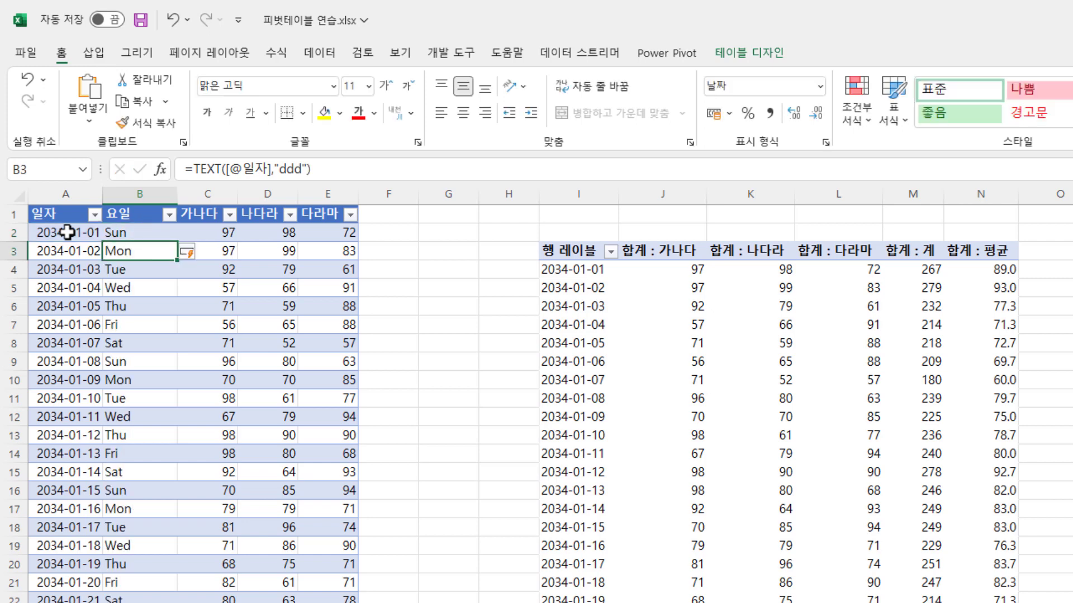
- Check the formula and the weekday entries down the 요일 column
click(146, 230)
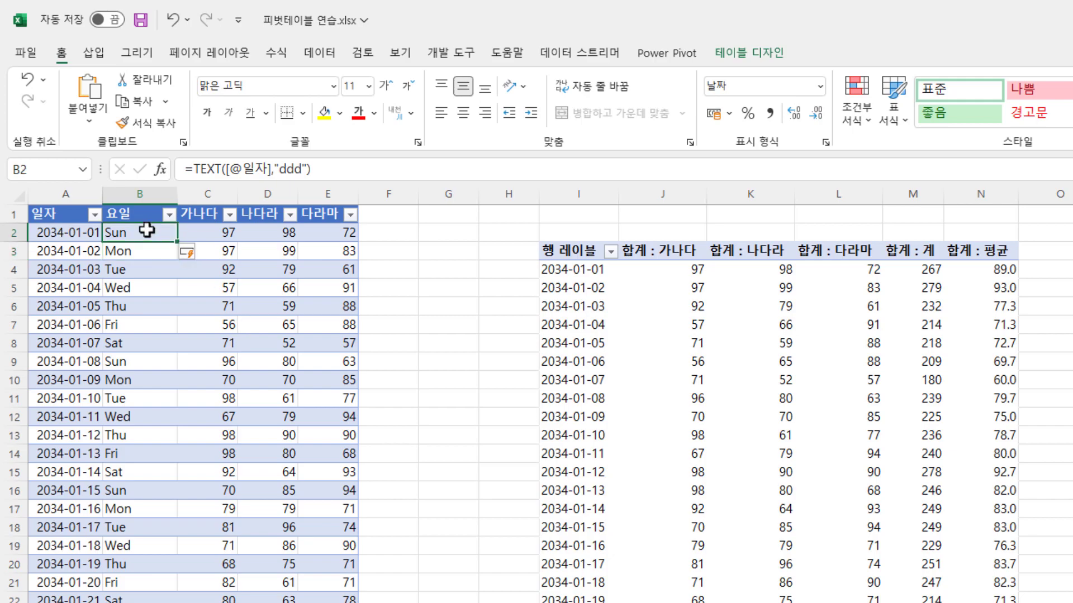
click(143, 432)
key(Down)
key(Down)
key(Down)
key(Down)
key(Down)
key(Down)
key(Down)
key(Down)
key(Down)
key(Down)
key(Down)
key(Down)
key(Down)
key(Down)
key(Down)
key(Down)
key(Down)
key(Down)
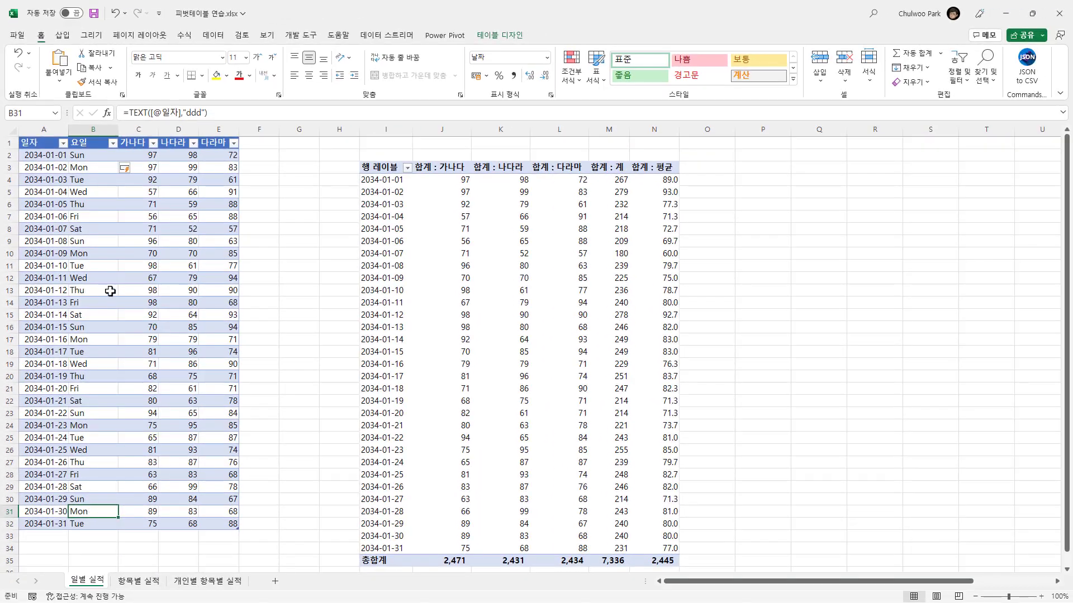
click(98, 152)
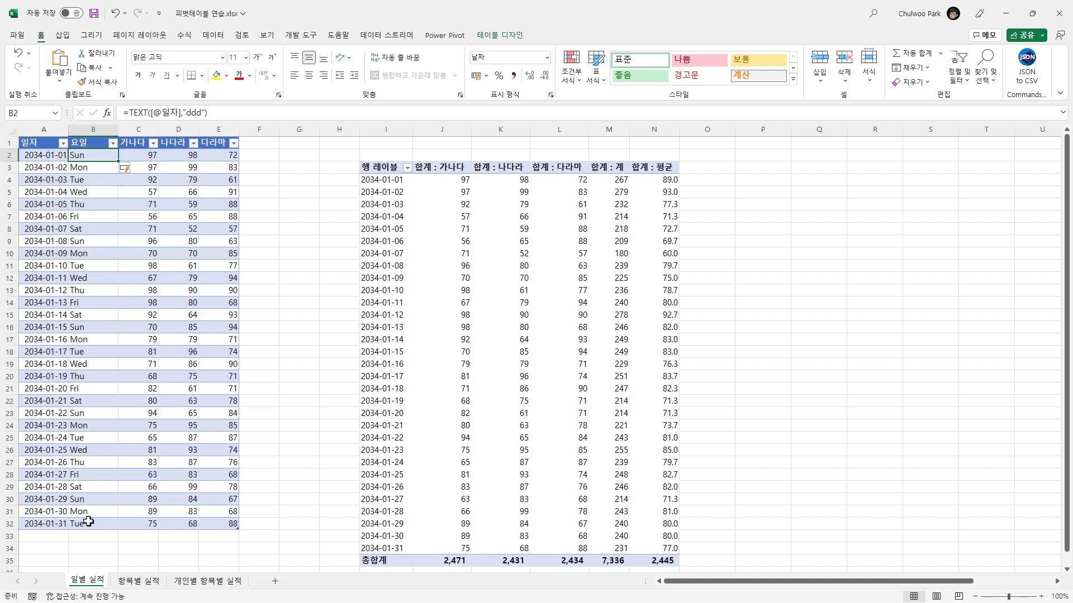
- Change the 요일 formula's format code to "dddd" for full English weekday names
double_click(95, 158)
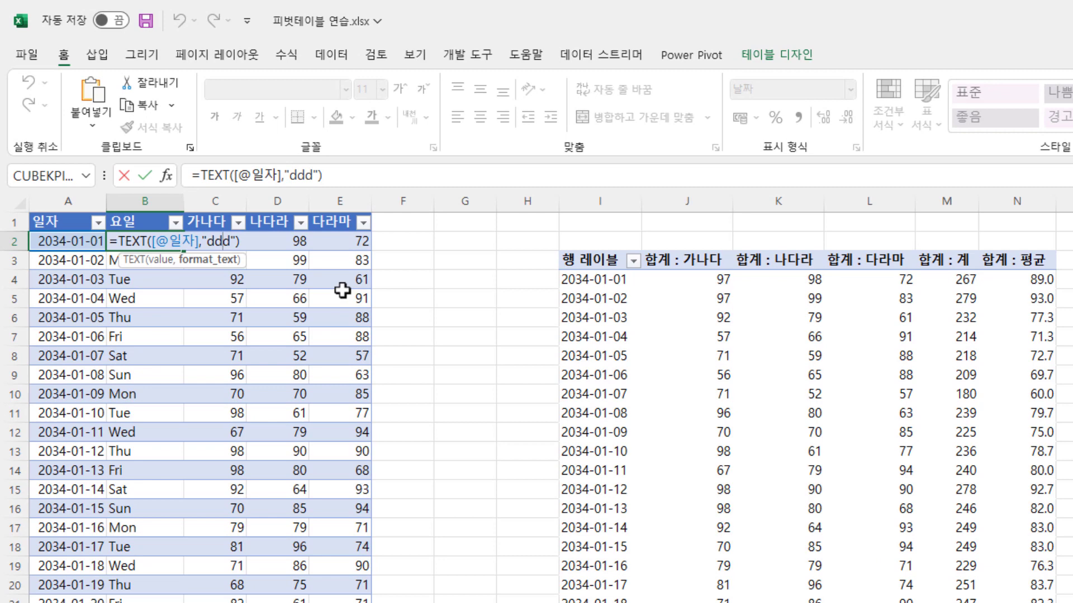
text(d)
key(Return)
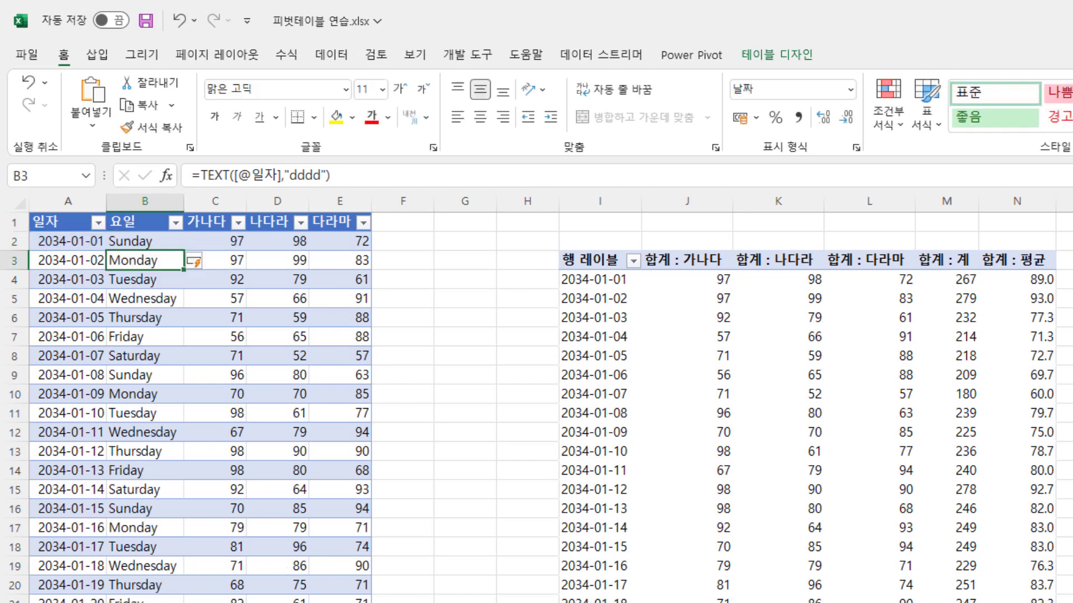
click(140, 602)
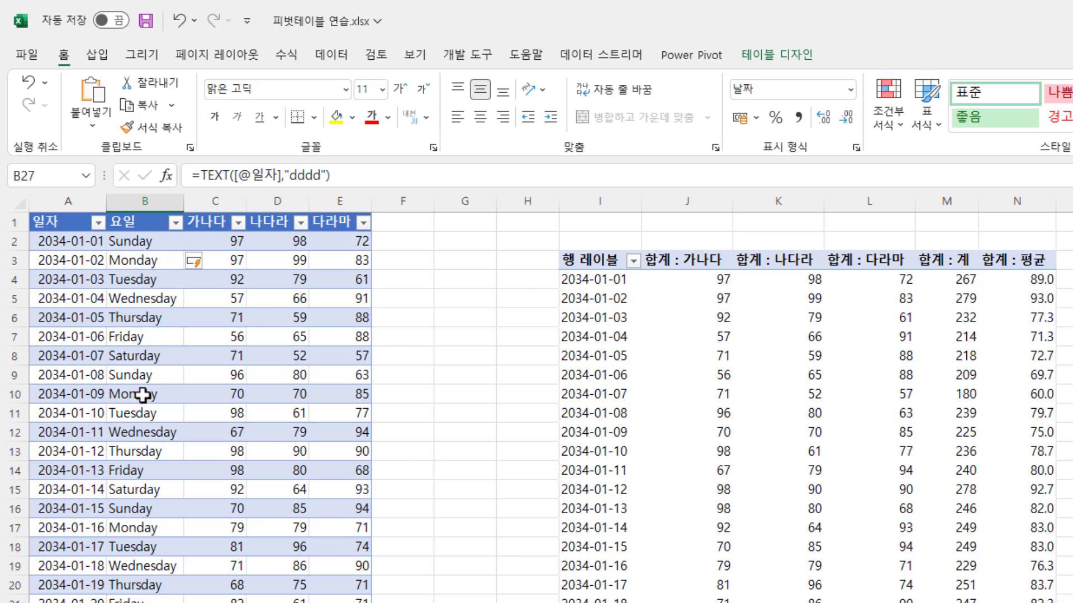
- Set the 요일 formula's format code to "aaa" for short Korean weekday names
click(140, 245)
double_click(139, 245)
click(223, 241)
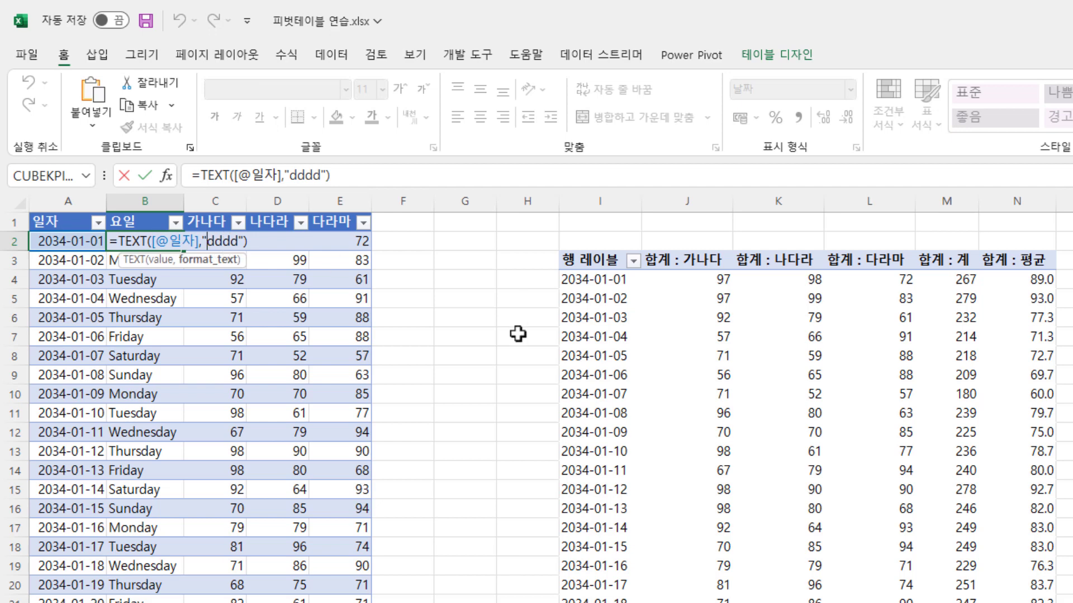
key(shift+Right)
key(shift+Right)
key(shift+Right)
key(shift+Right)
text(a)
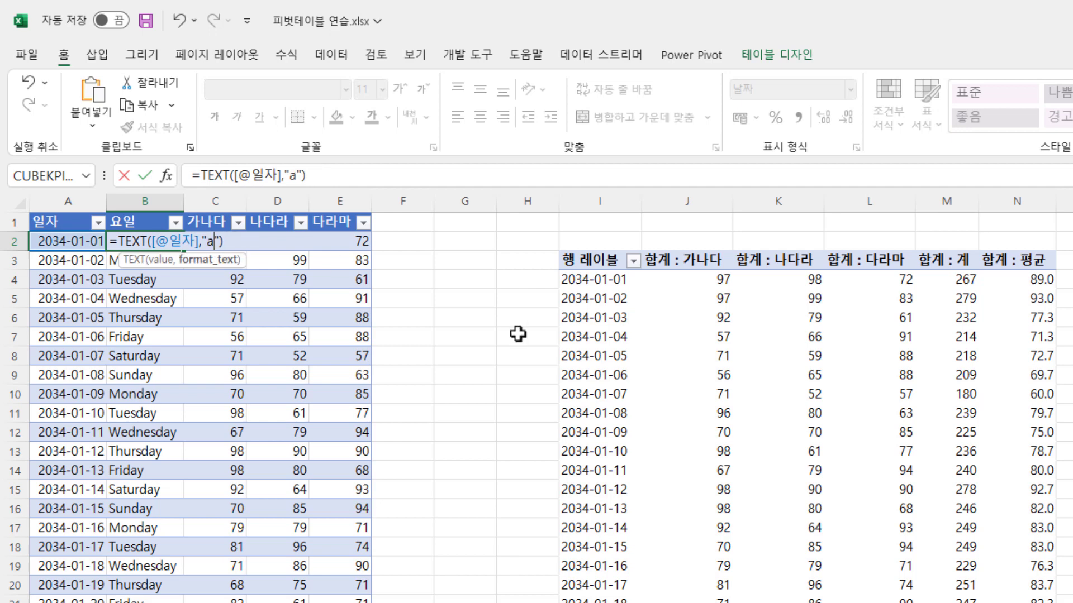
text(aa)
key(Return)
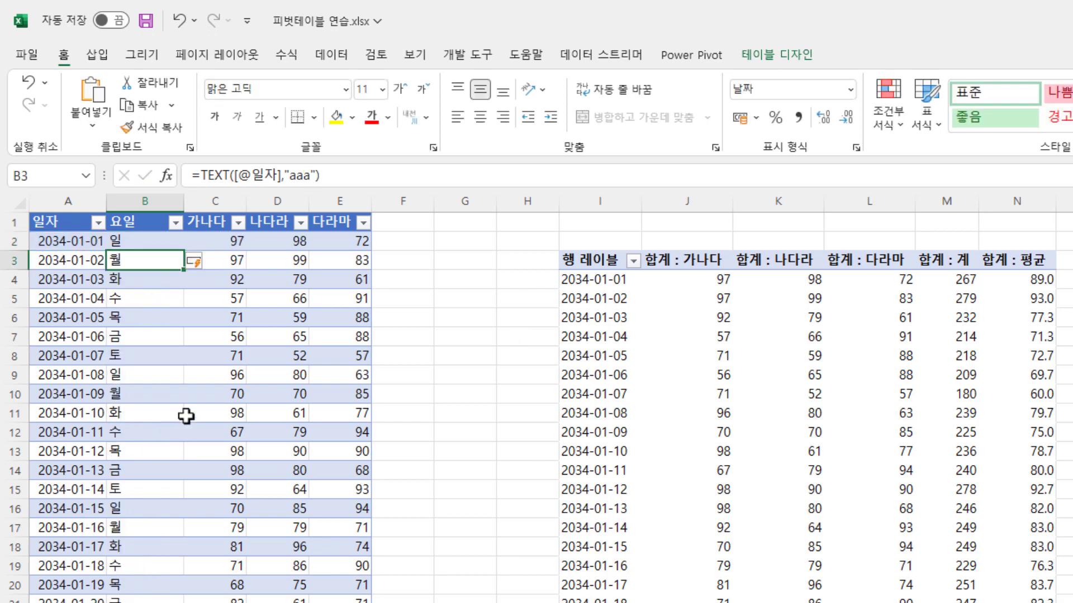
- Change the 요일 formula's format code to "aaaa" for full Korean weekday names
click(148, 242)
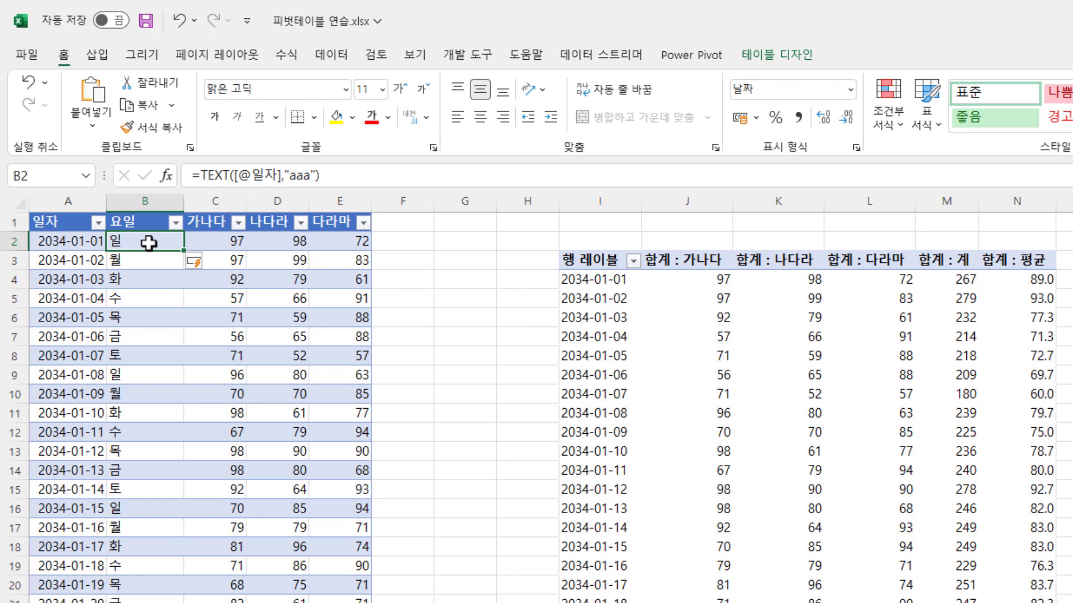
click(299, 176)
text(a)
key(Return)
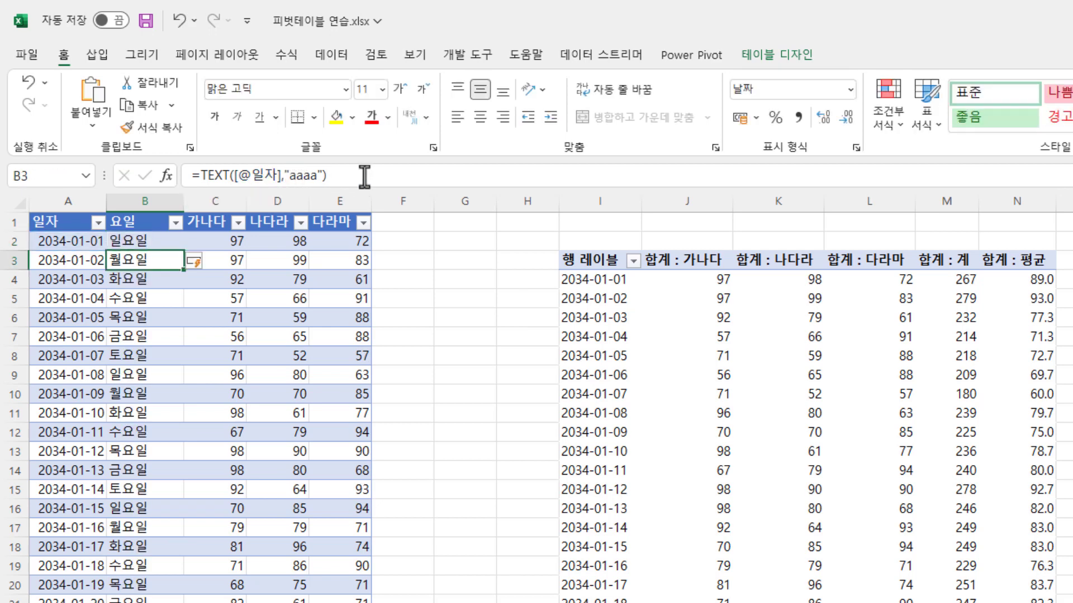
- Shorten the 요일 formula's format code back to "aaa" from cell B2
click(135, 241)
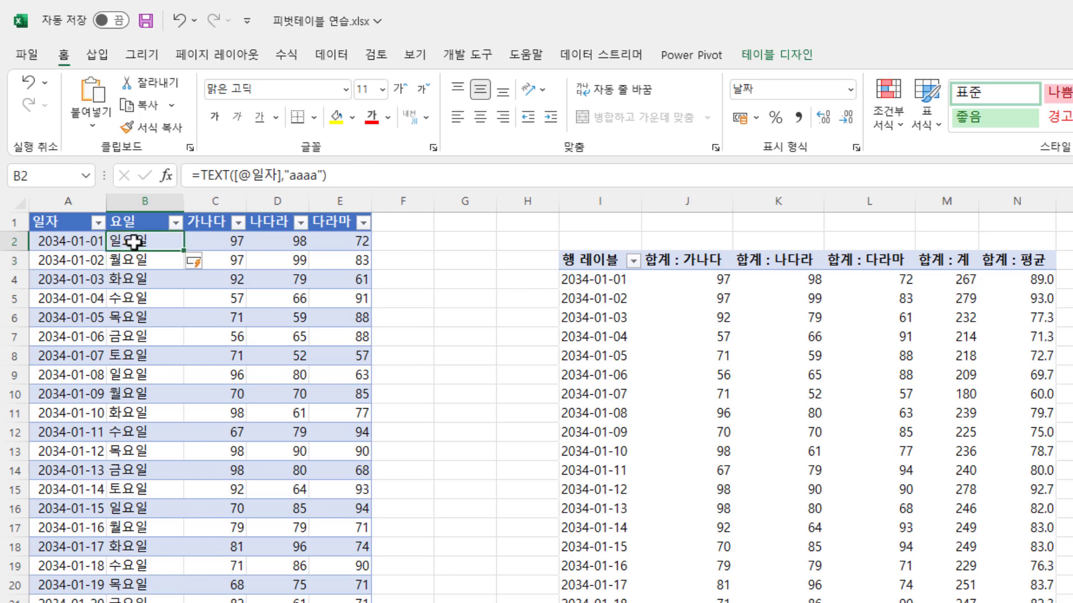
click(298, 176)
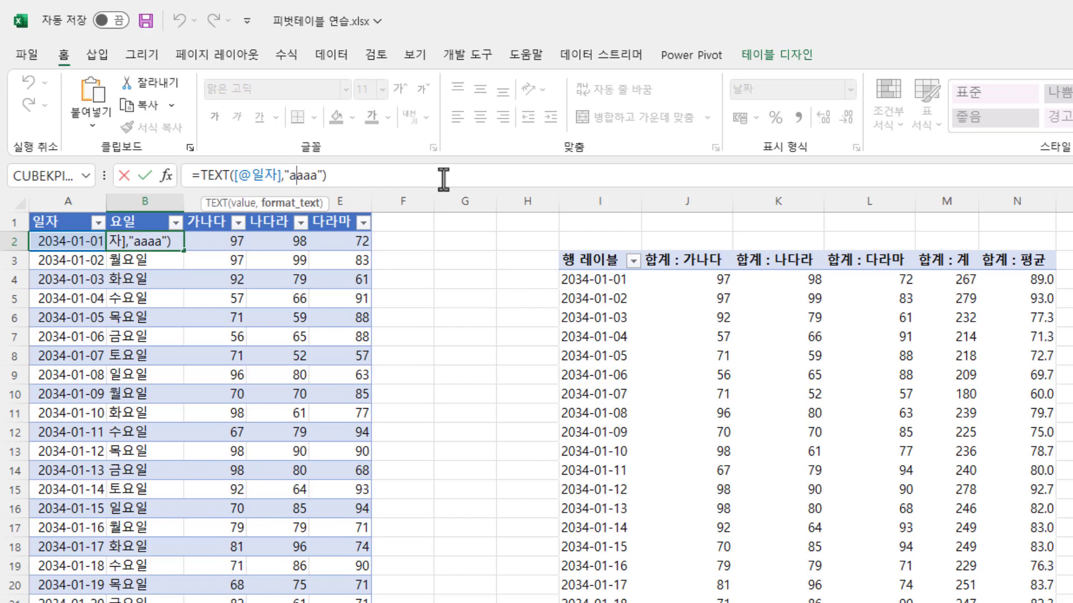
key(BackSpace)
key(Return)
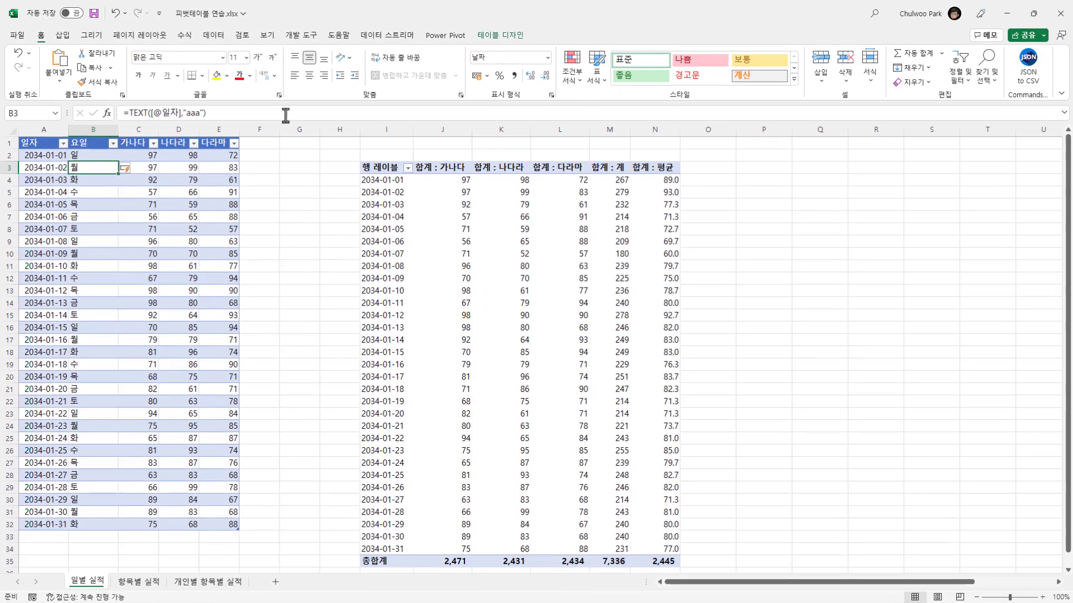
- Fit the 요일 column's width in the daily results table to its contents
click(100, 411)
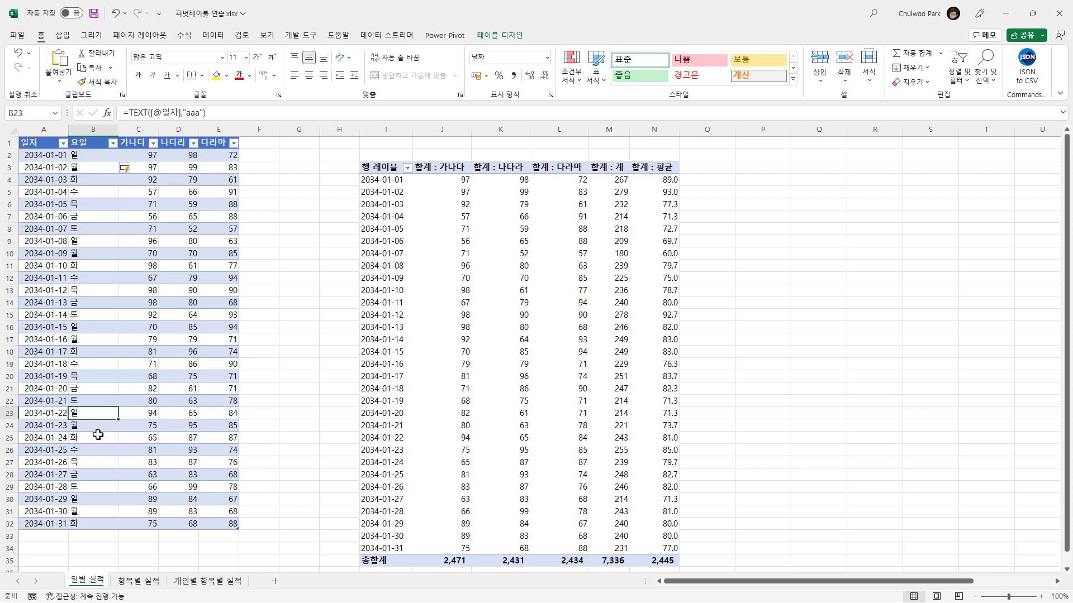
double_click(118, 129)
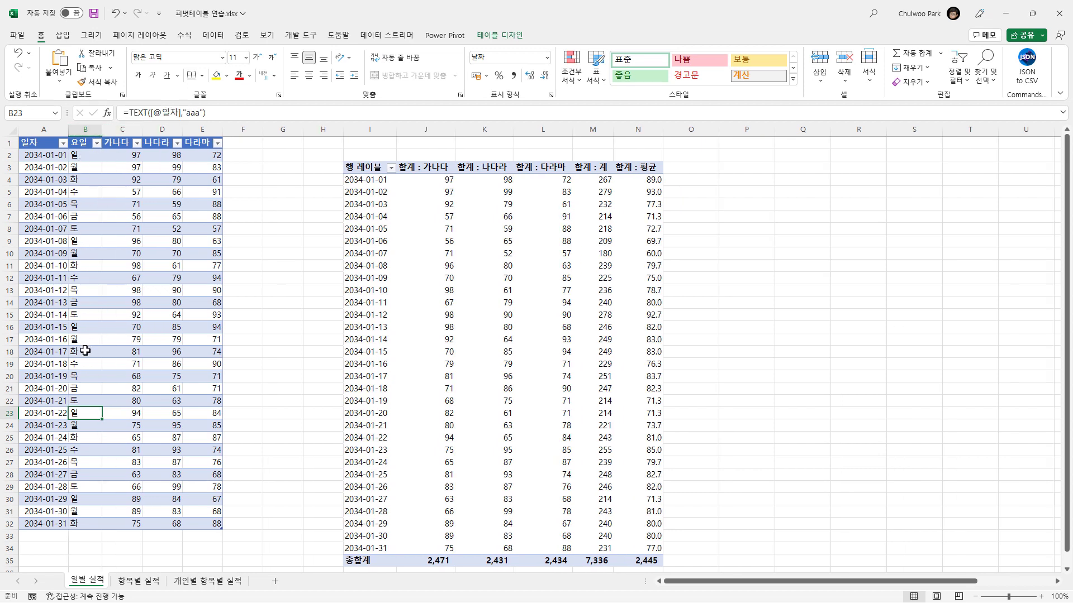
- Refresh the PivotTable to bring the new 요일 field into its field list
click(552, 290)
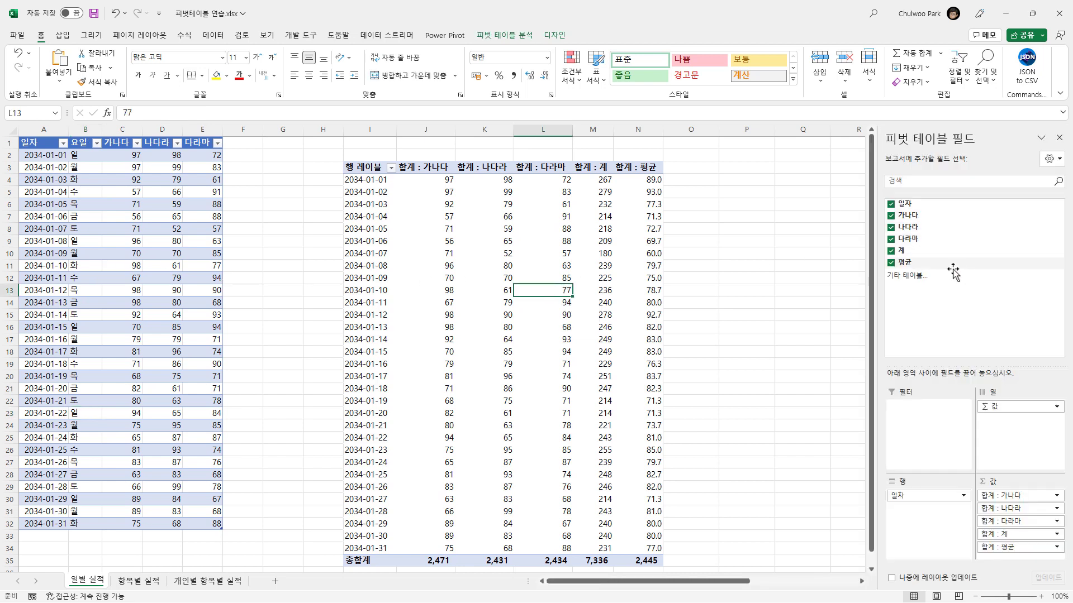
click(167, 258)
click(525, 274)
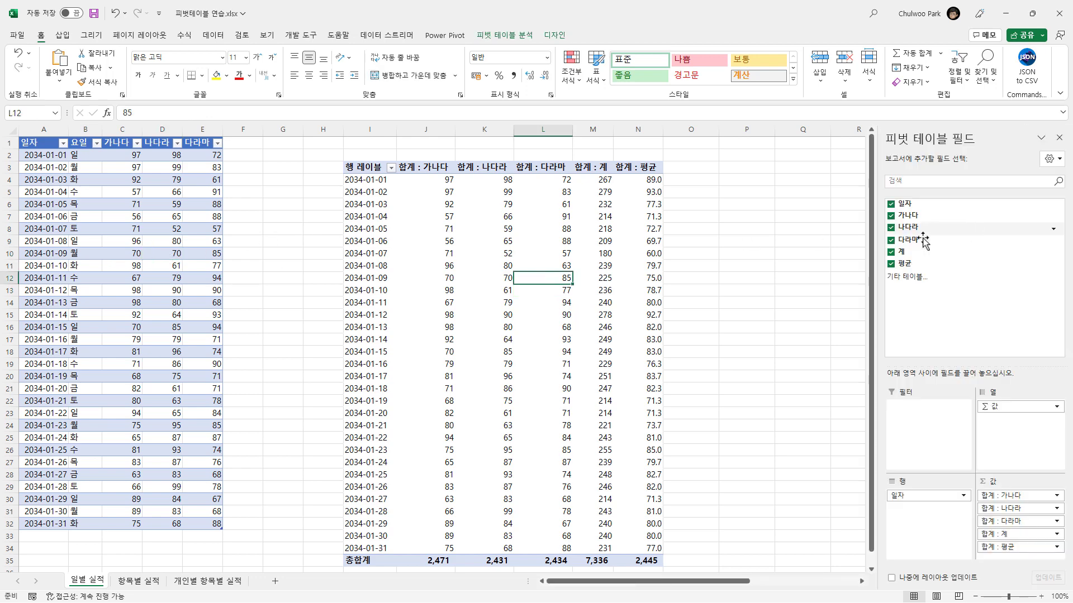
right_click(503, 244)
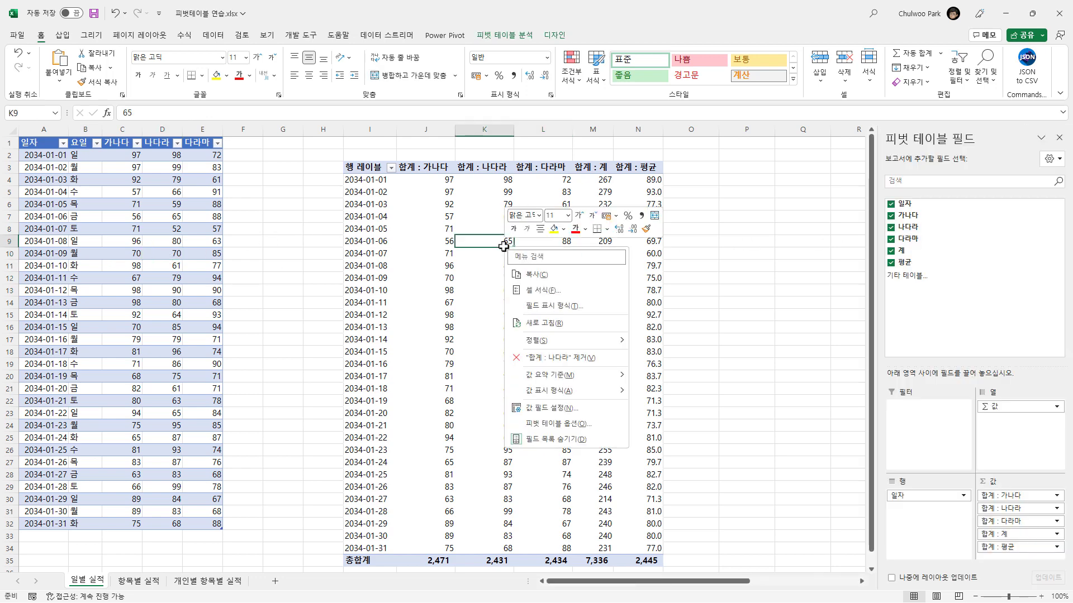
click(565, 326)
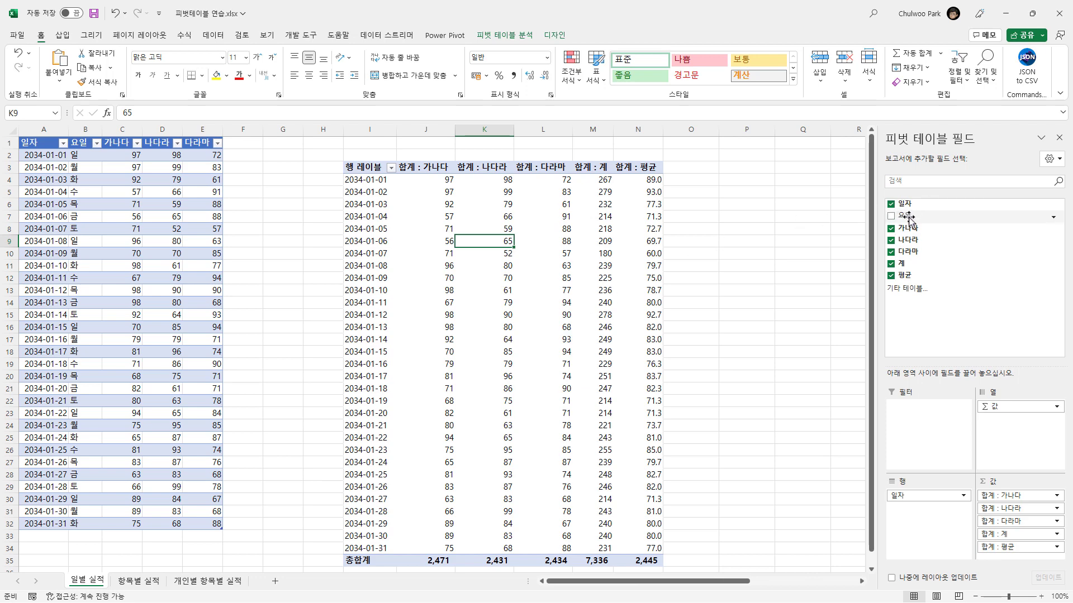
- Use 요일 as the PivotTable's row field and remove 일자 from the report
drag(906, 216, 929, 525)
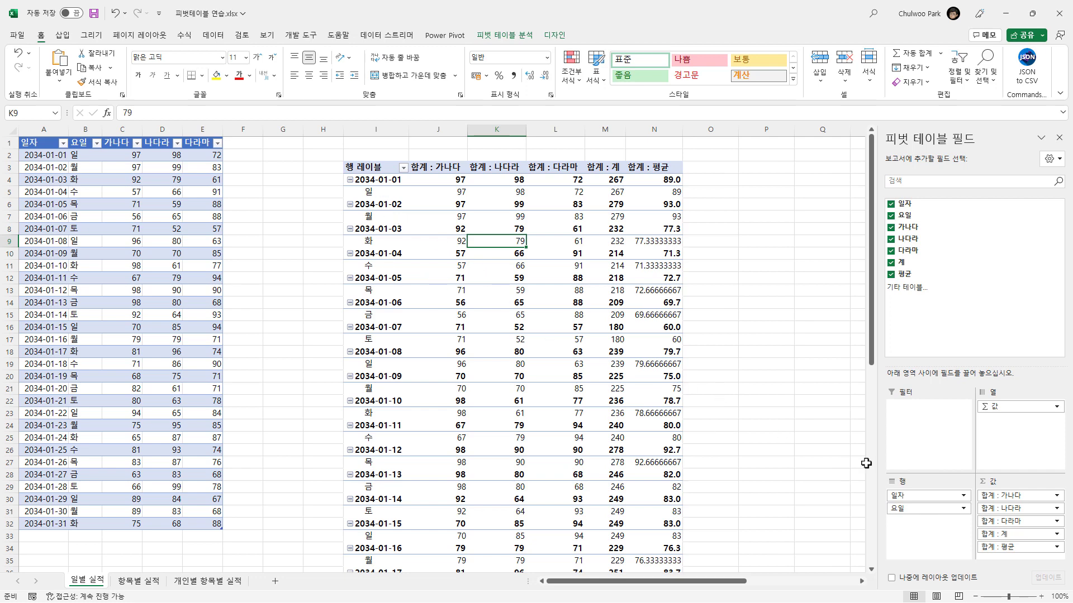
drag(910, 495, 927, 436)
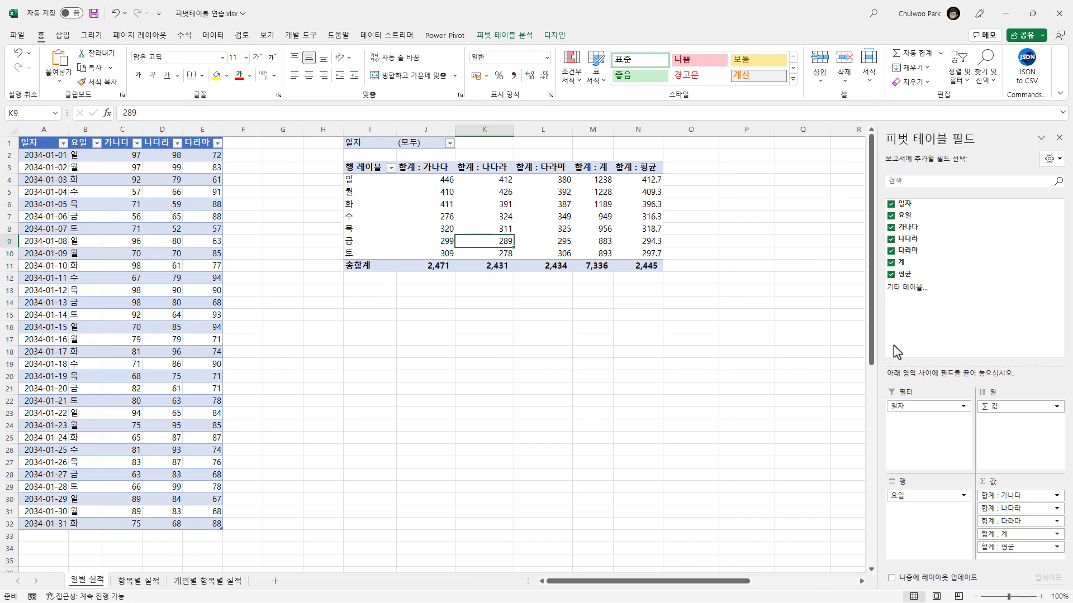
click(891, 204)
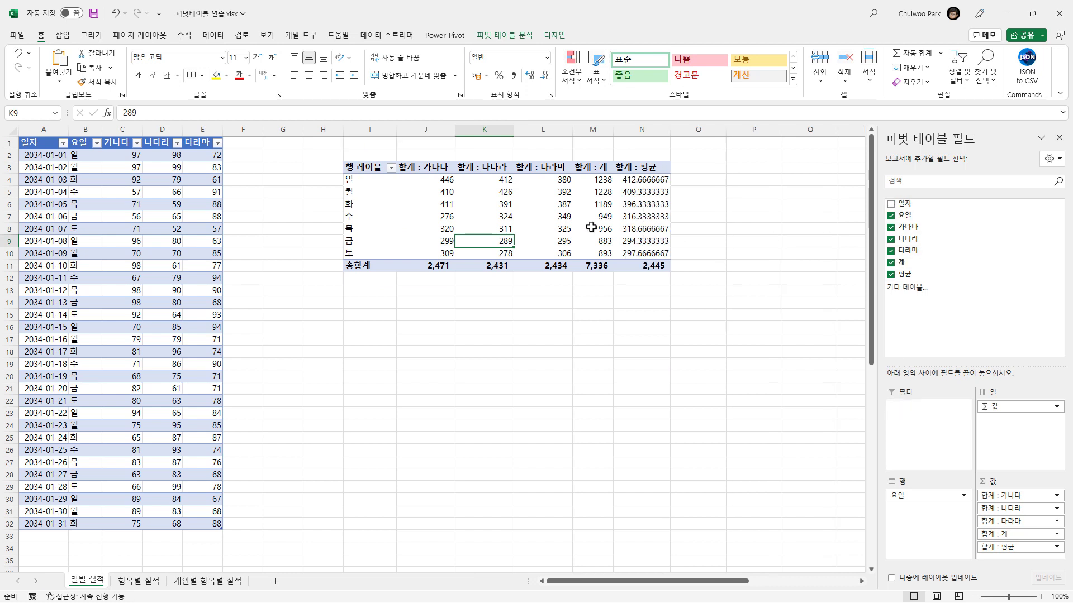
- Format the weekday averages in N4:N10 to one decimal place and fit column N's width
click(367, 182)
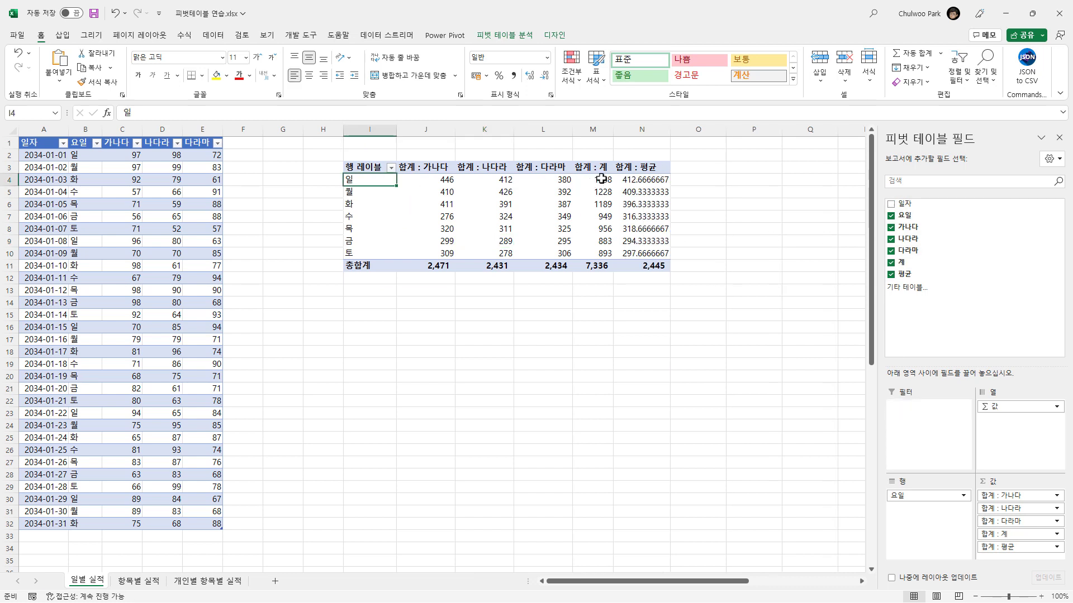
drag(645, 182, 646, 252)
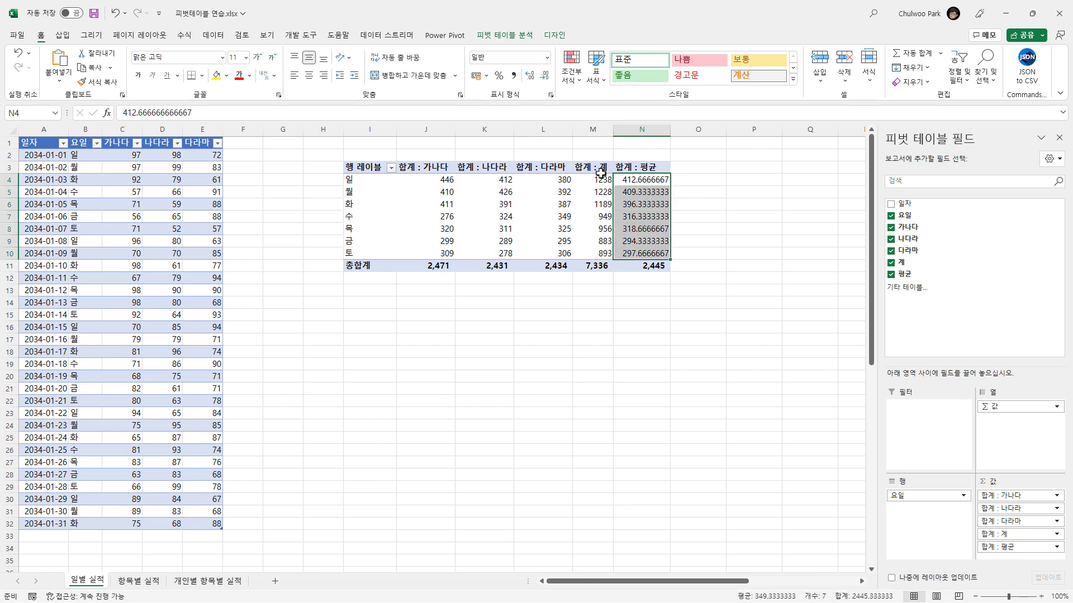
click(529, 74)
click(529, 75)
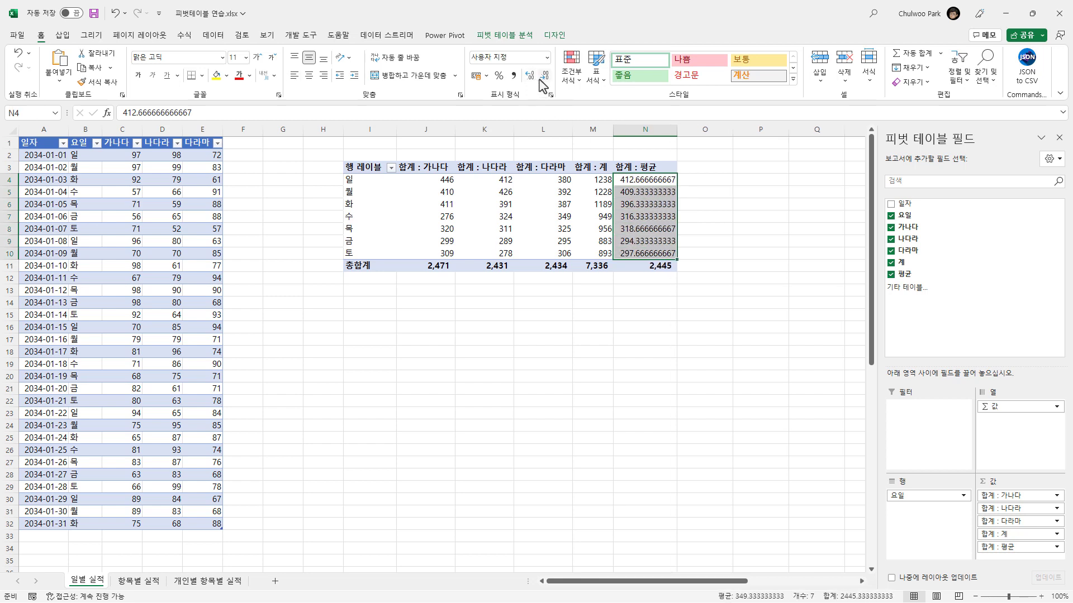
click(543, 76)
click(544, 76)
click(544, 76)
click(543, 77)
click(543, 77)
click(544, 77)
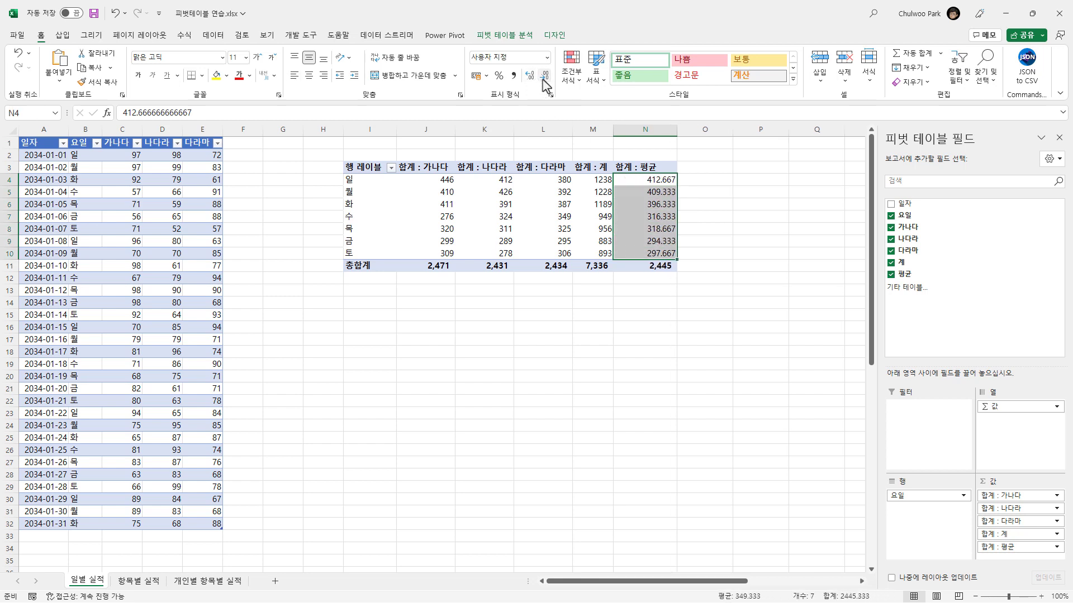
click(544, 76)
click(544, 77)
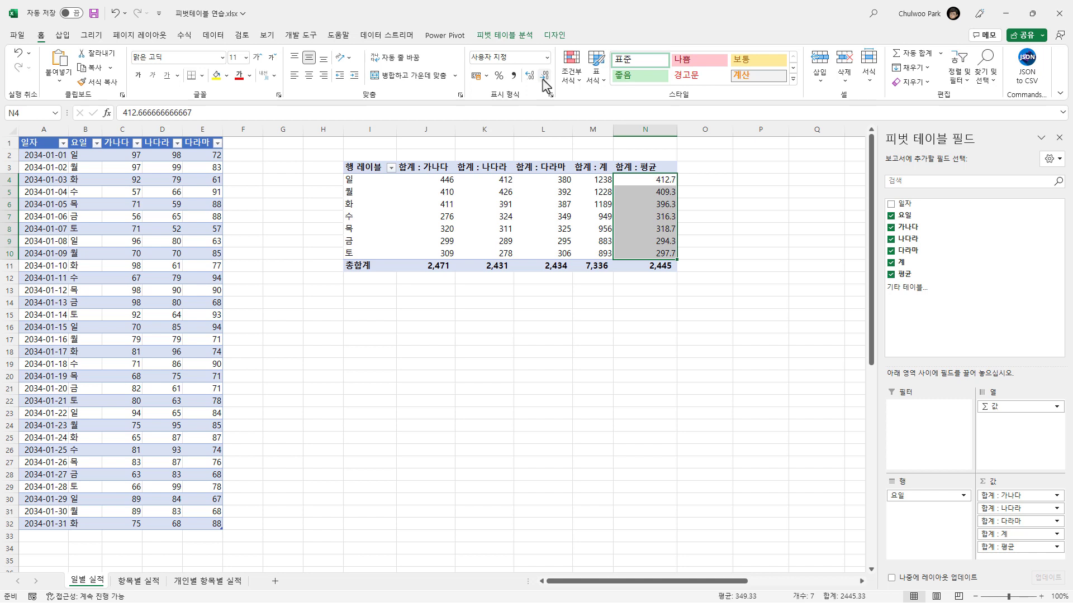
double_click(677, 129)
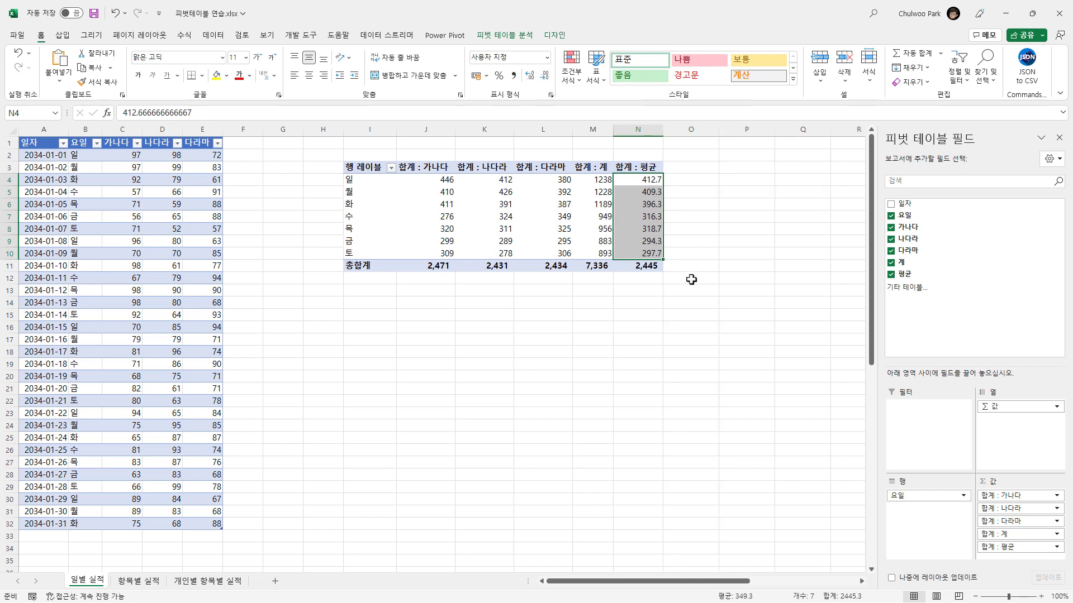
click(362, 179)
drag(357, 233, 357, 252)
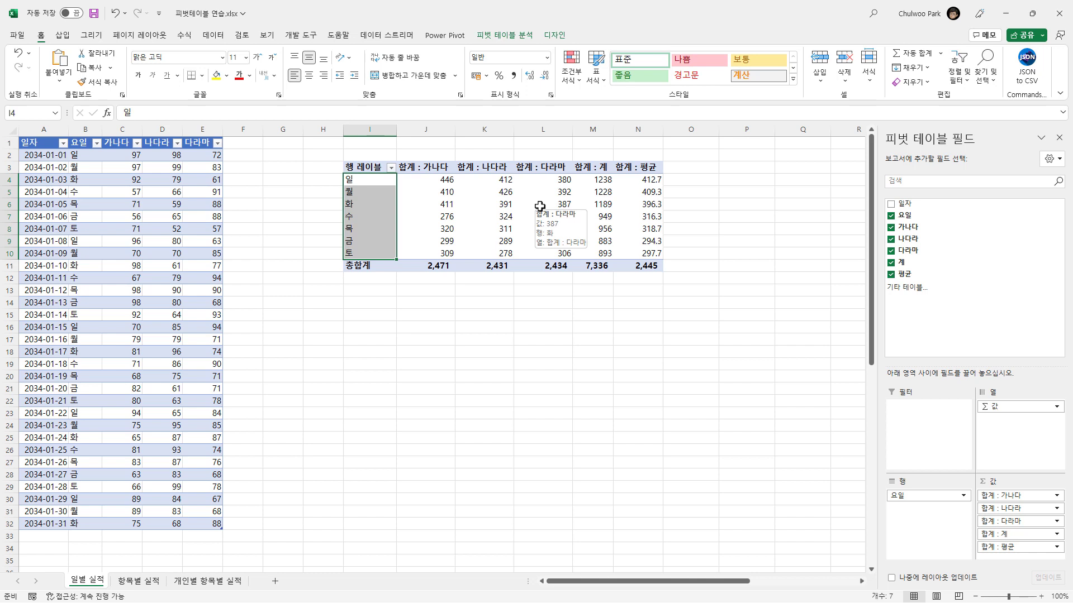
- Examine the chart types offered for the weekday PivotTable, including line, bar, stock, radar and box-and-whisker, without inserting one
click(502, 211)
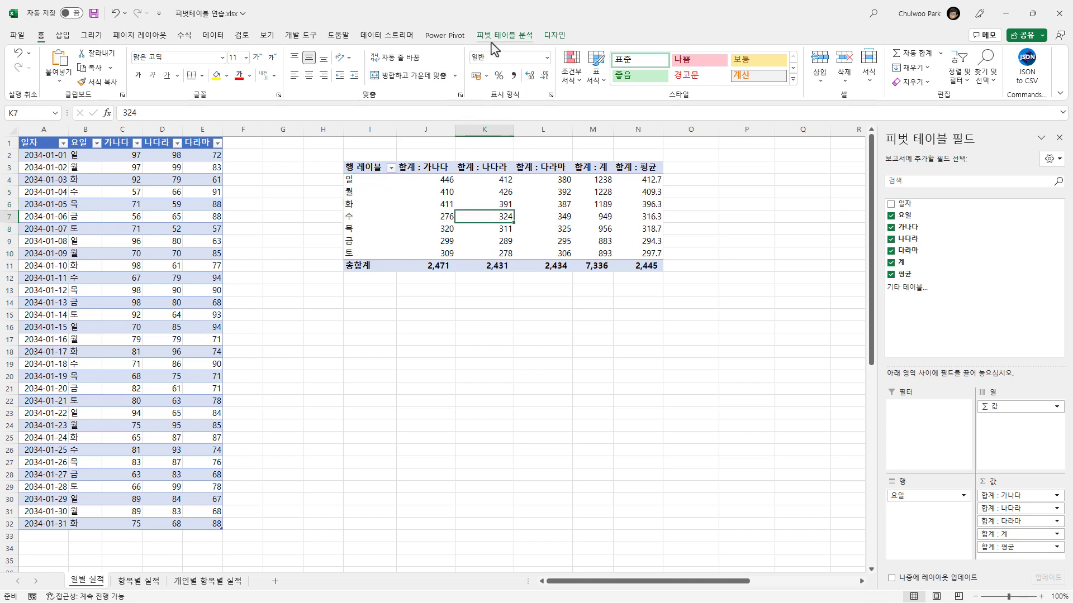
click(62, 36)
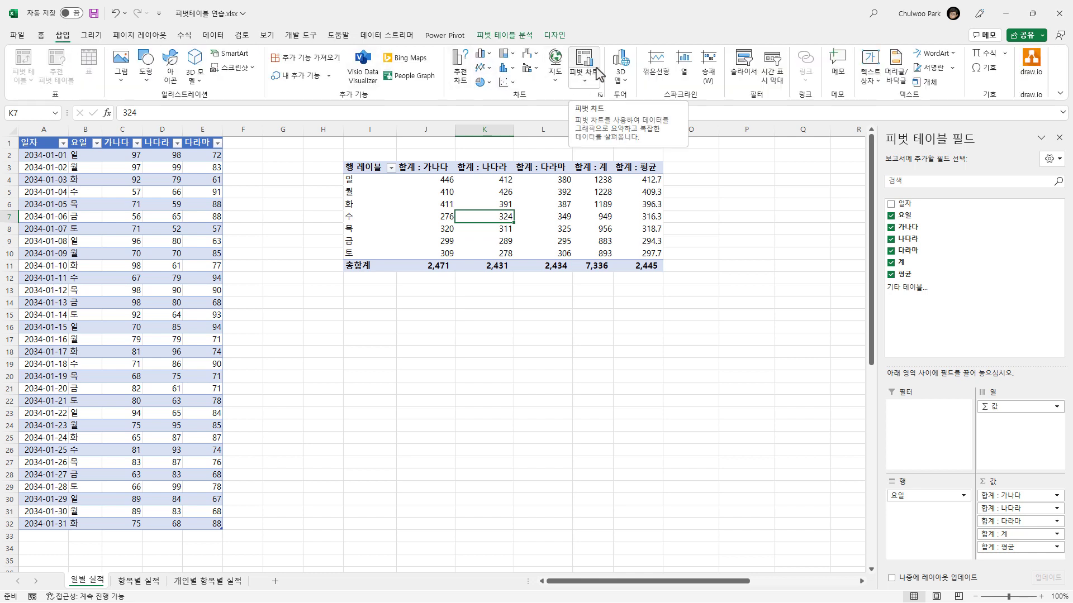
click(460, 79)
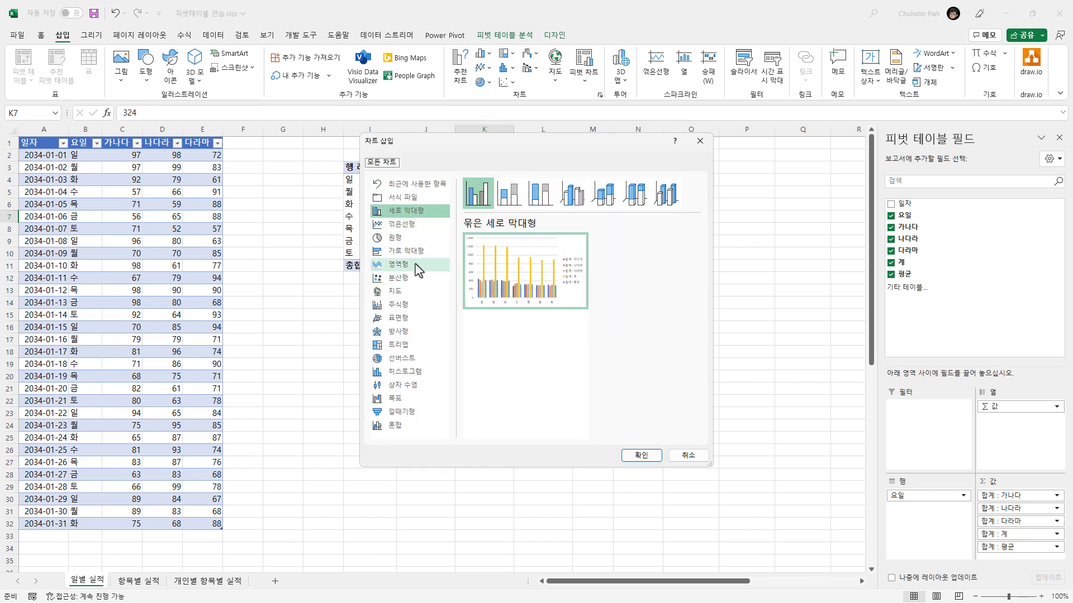
click(407, 229)
click(410, 251)
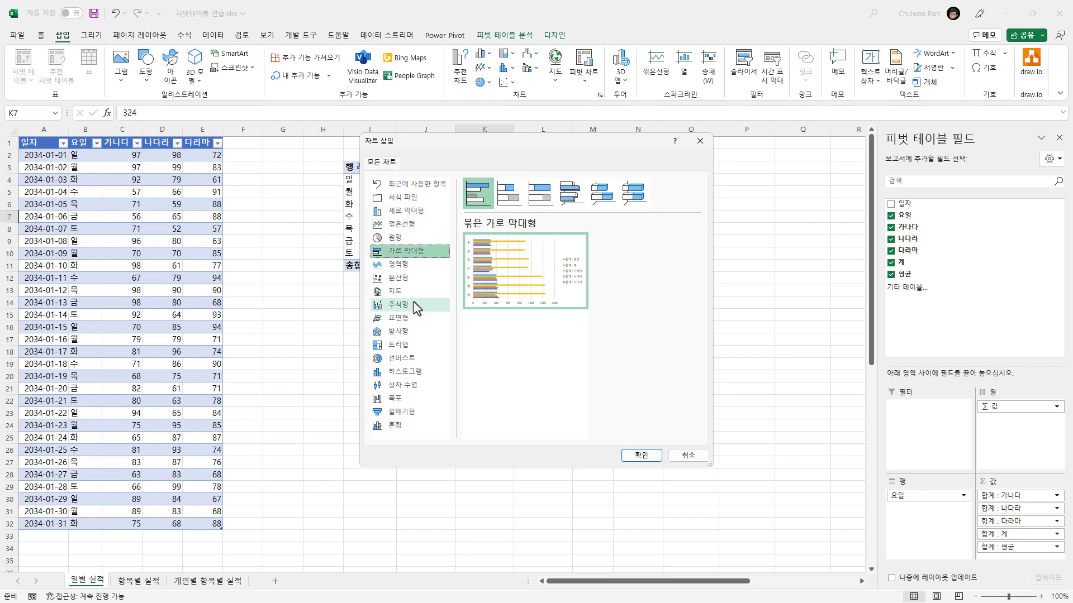
click(414, 305)
click(414, 332)
click(416, 388)
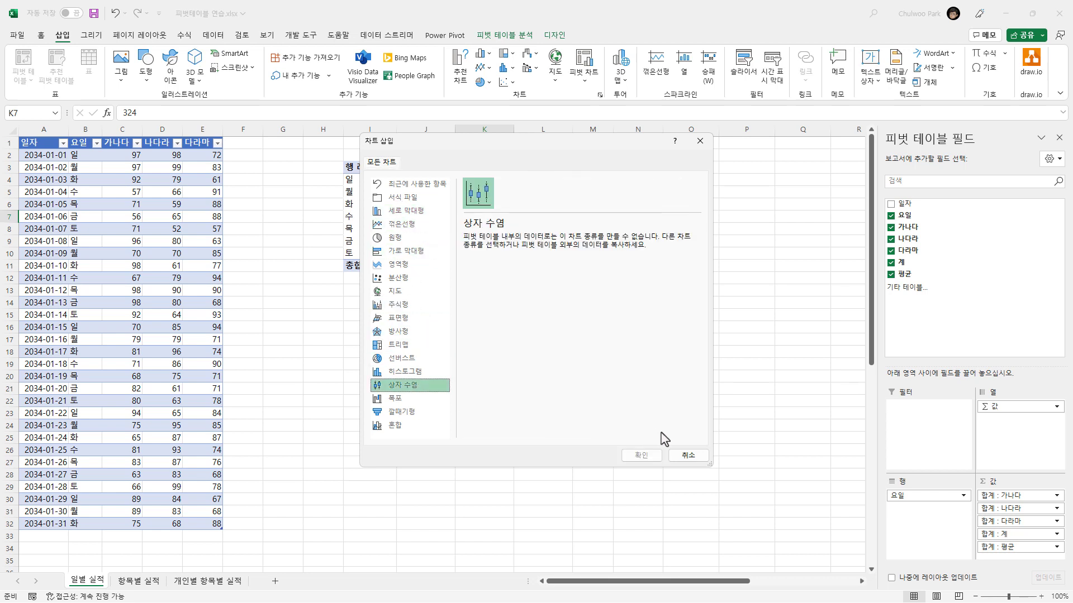
click(703, 460)
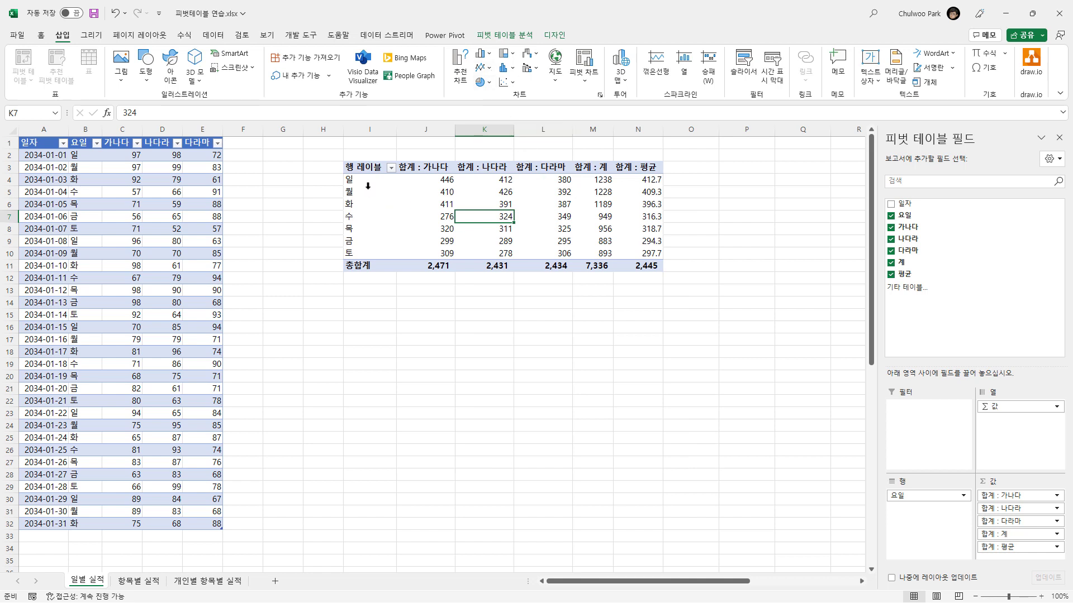
click(462, 83)
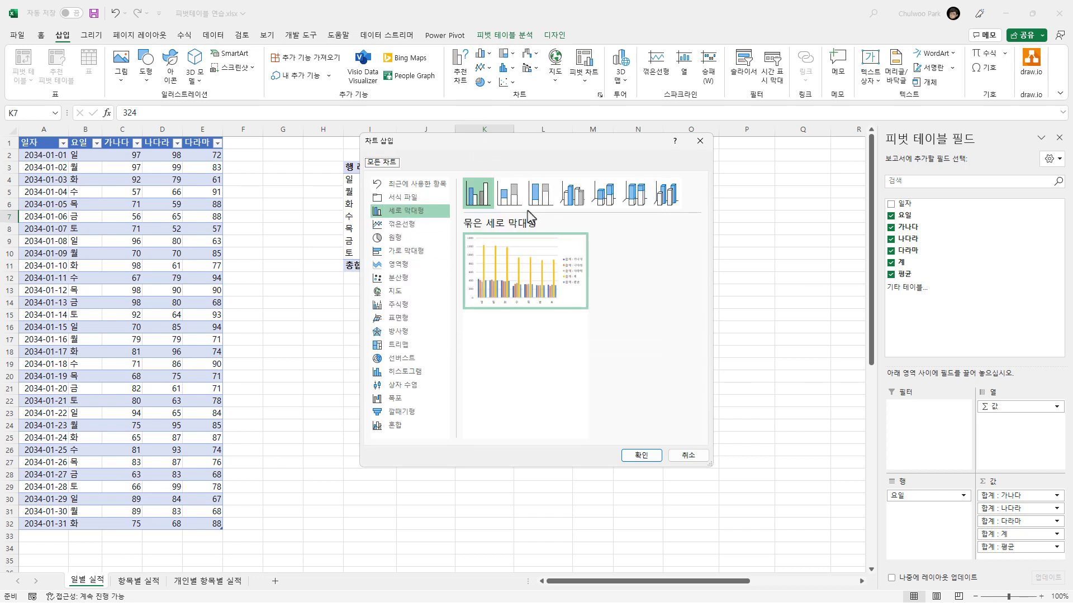
click(696, 455)
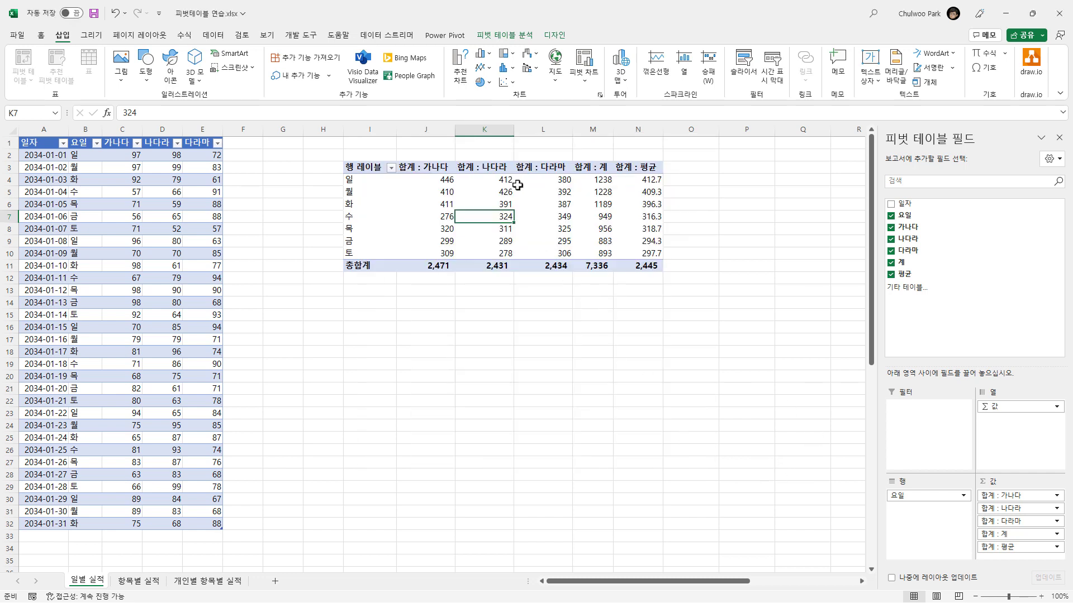
- Insert a 2-D clustered column PivotChart from the weekday PivotTable and place it below the table
click(489, 55)
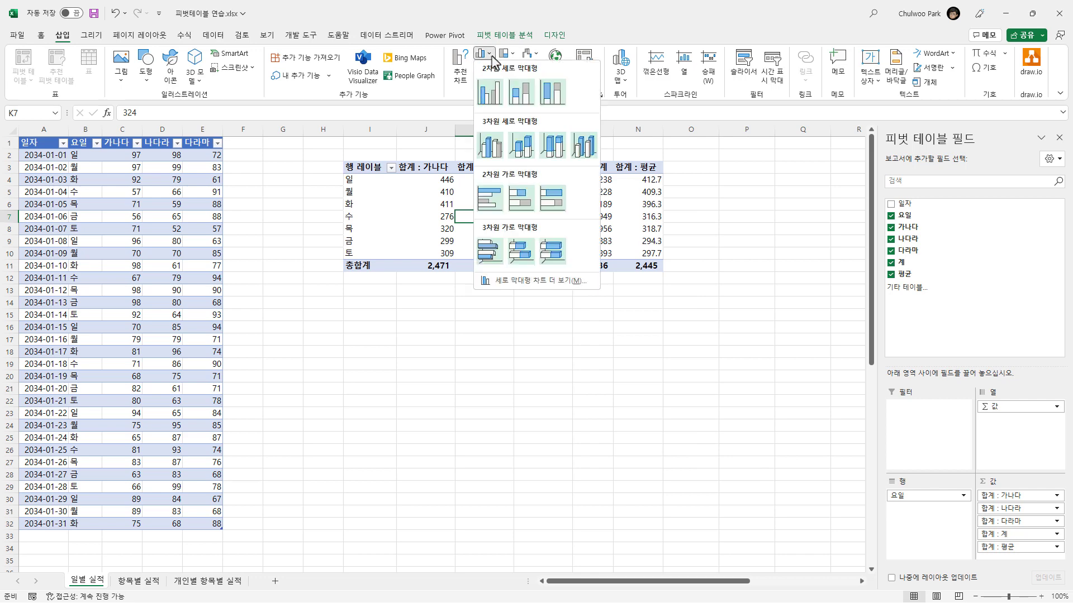
click(490, 92)
drag(519, 284, 603, 322)
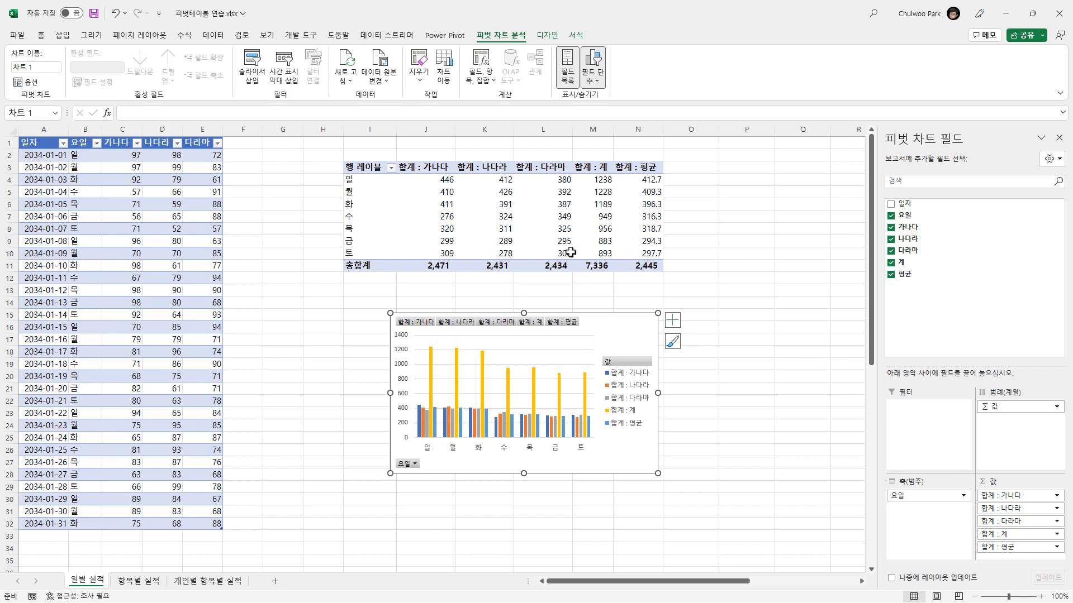
- Change the PivotChart's 합계 : 계 series to a line (꺾은선형) in a custom combination chart
click(521, 432)
click(585, 397)
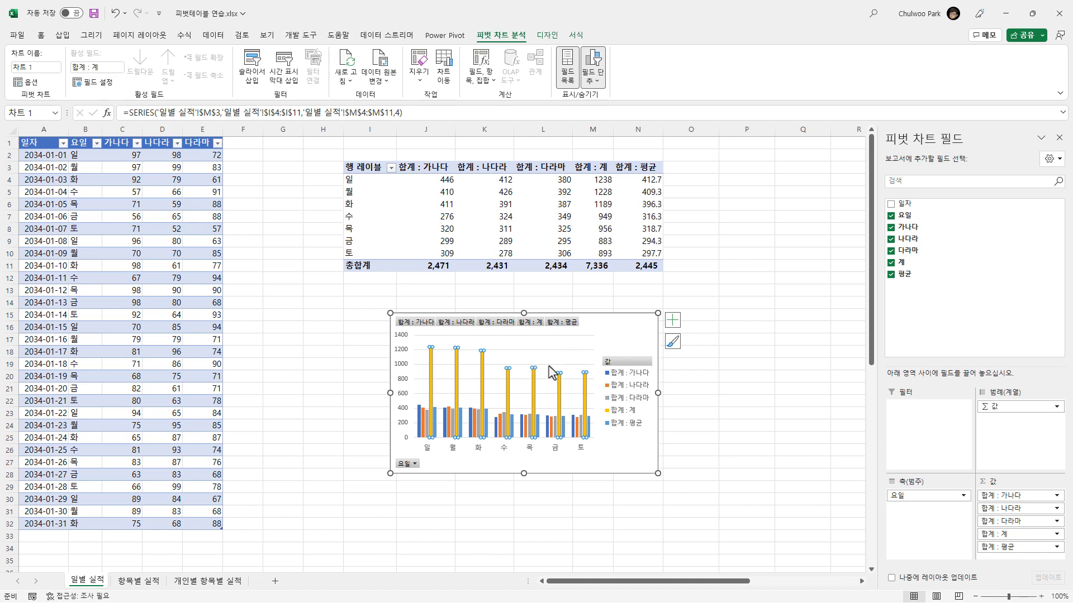
right_click(432, 390)
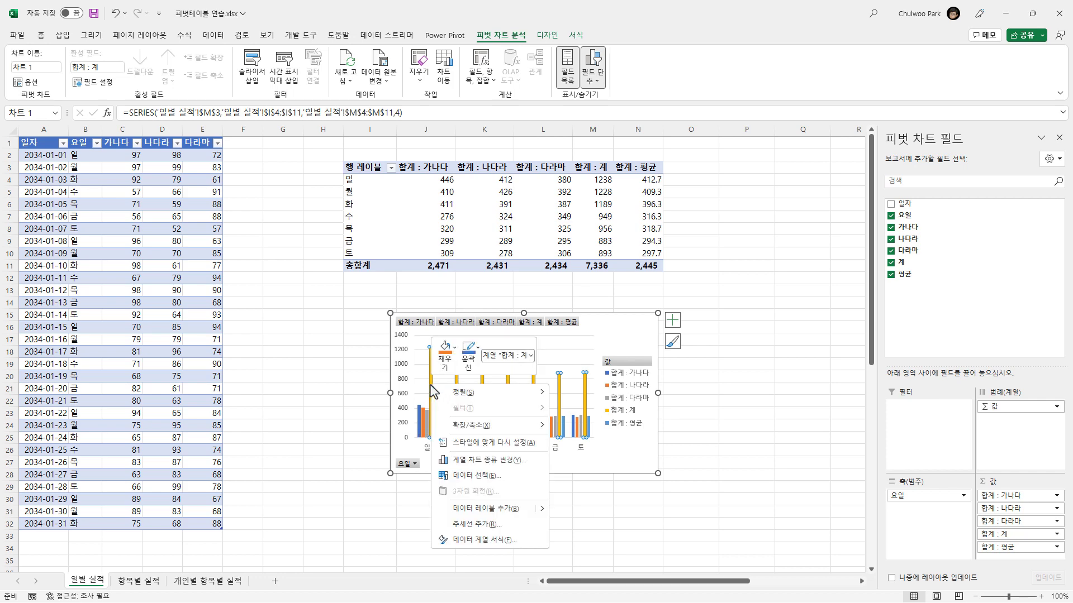
click(538, 463)
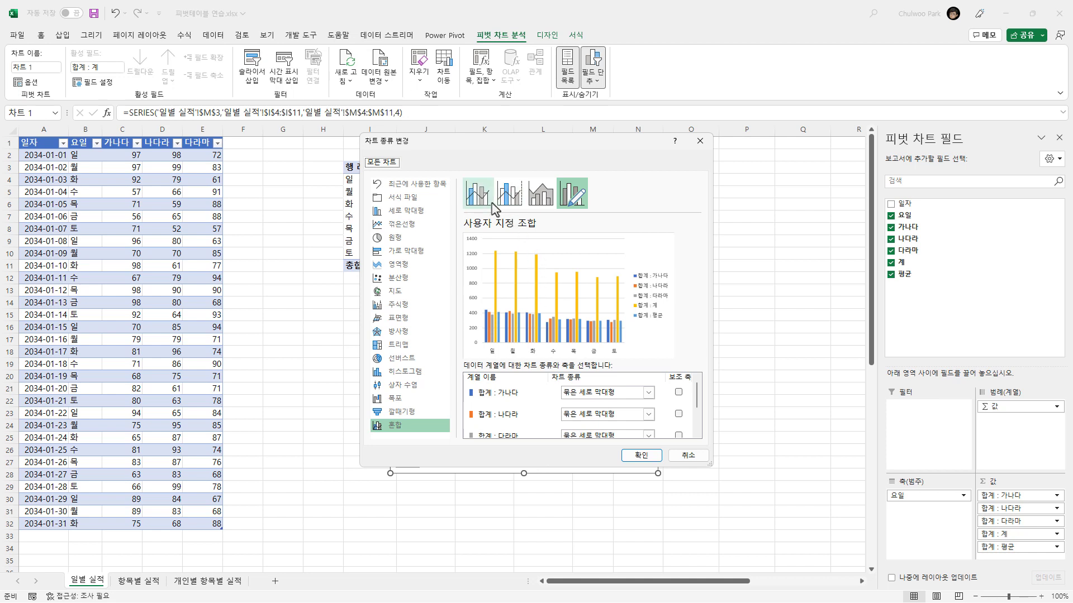
scroll(577, 407, down, 1)
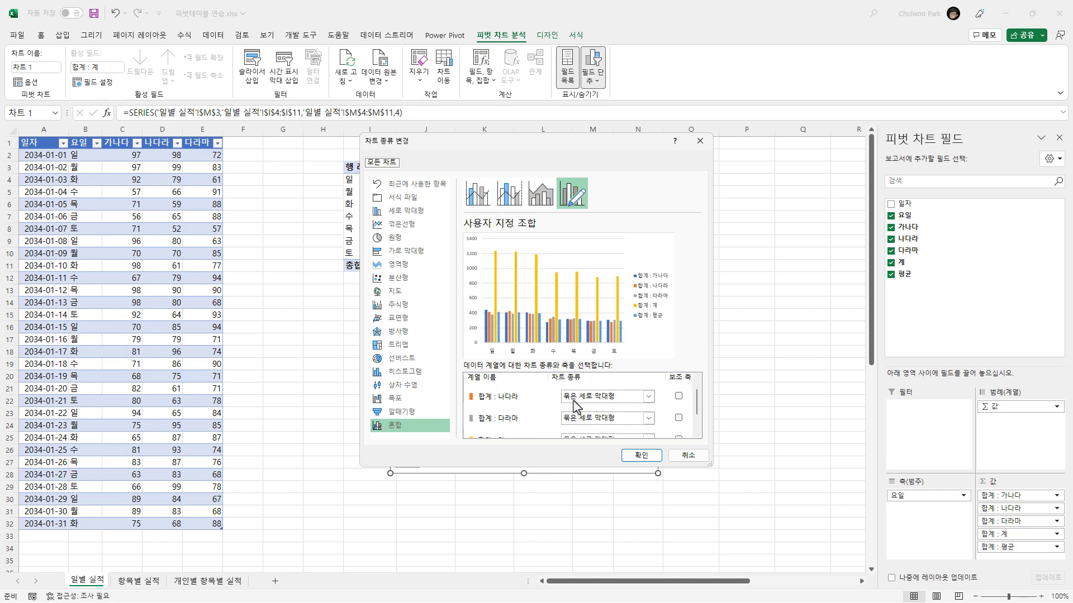
scroll(576, 407, down, 1)
click(648, 413)
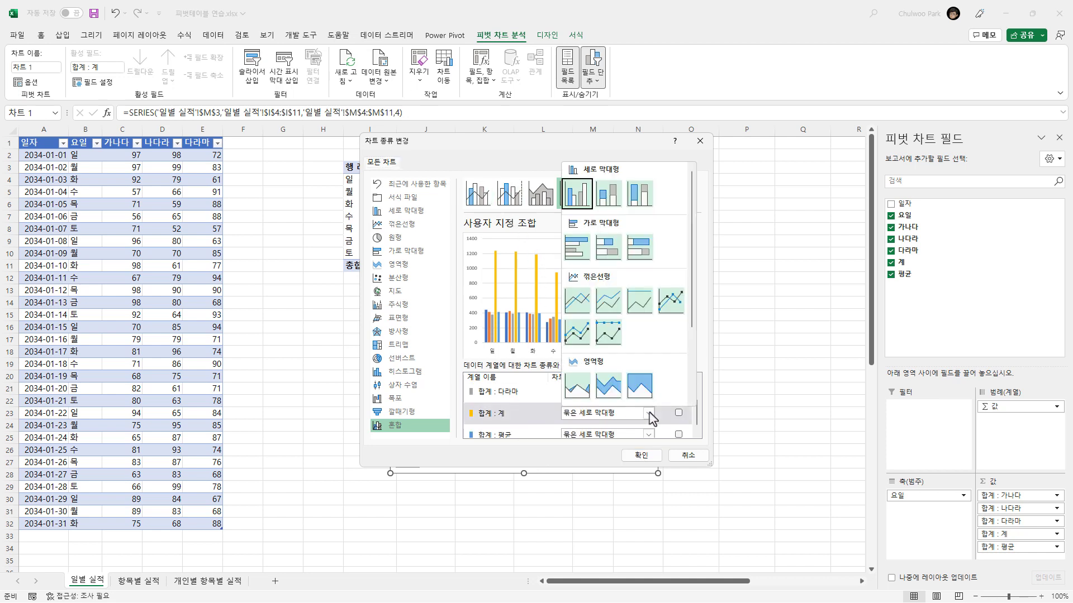
click(604, 335)
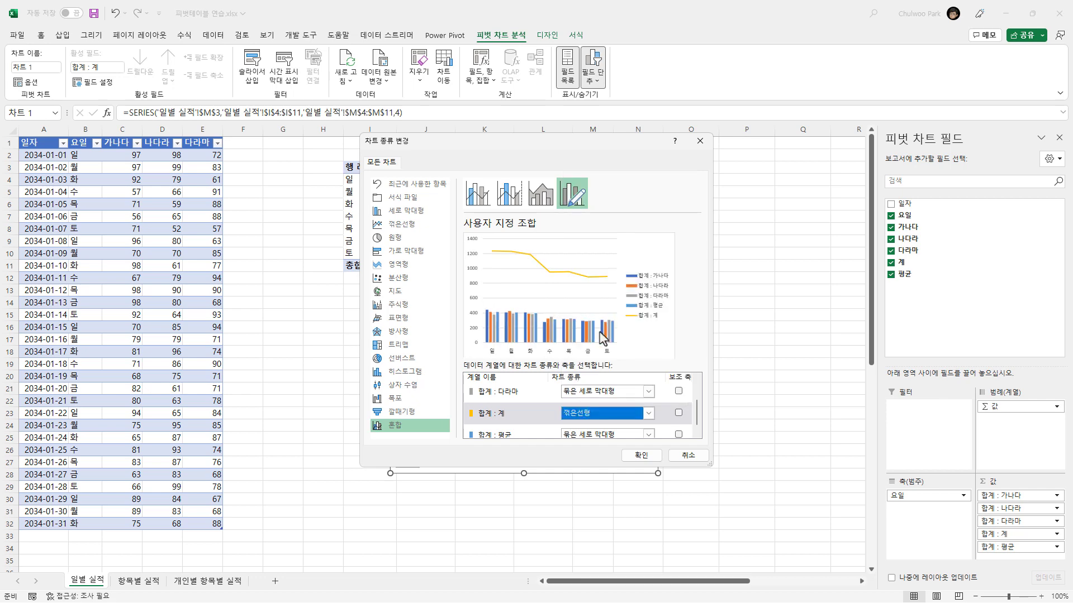
click(641, 456)
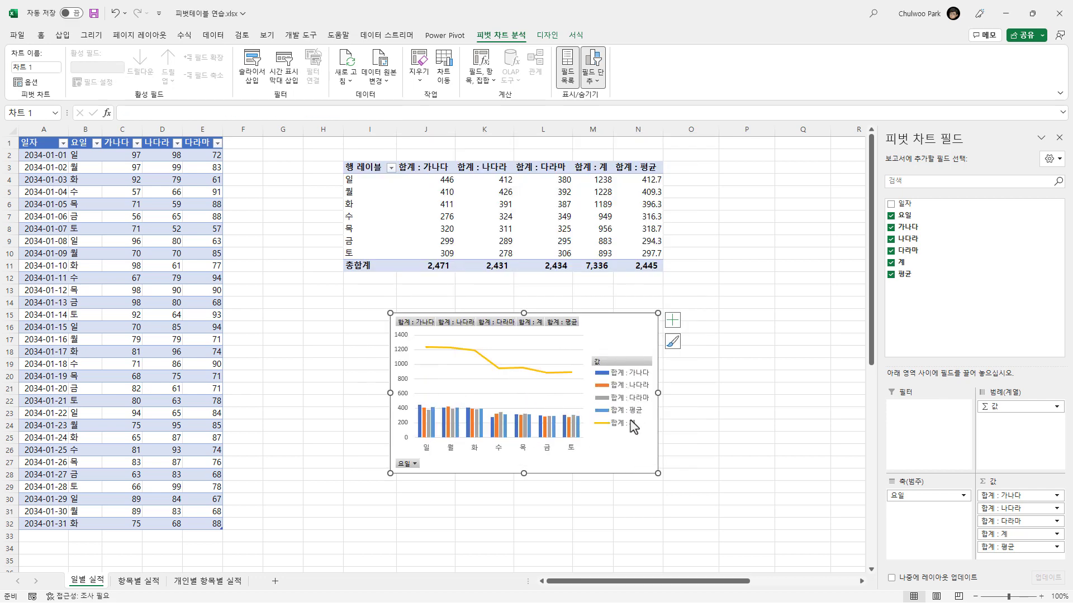
- Change the PivotChart's 합계 : 평균 series to a line (꺾은선형) in the custom combination chart
click(529, 430)
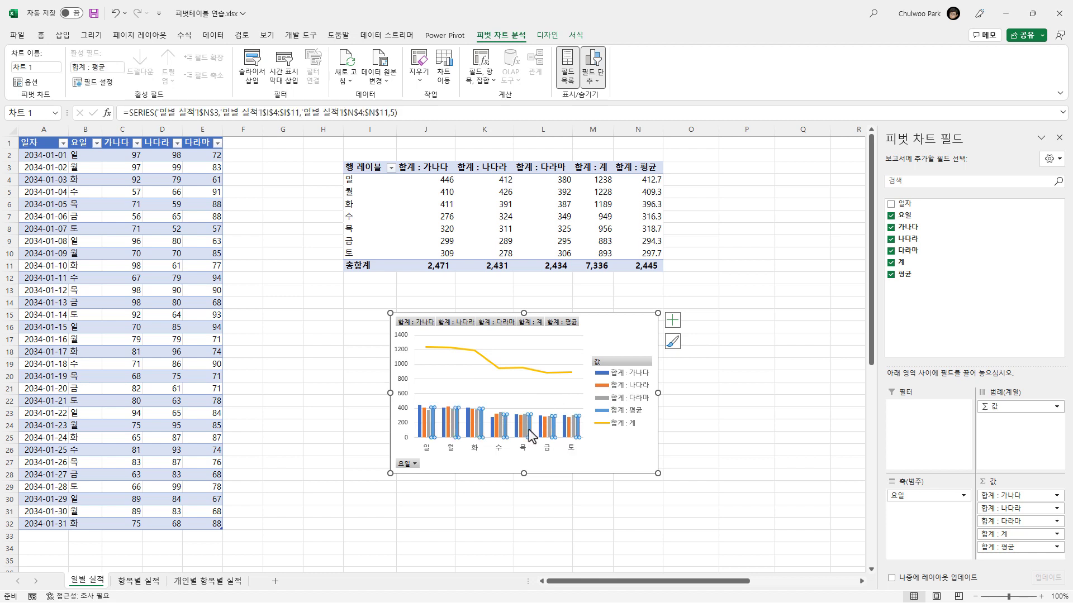
right_click(531, 435)
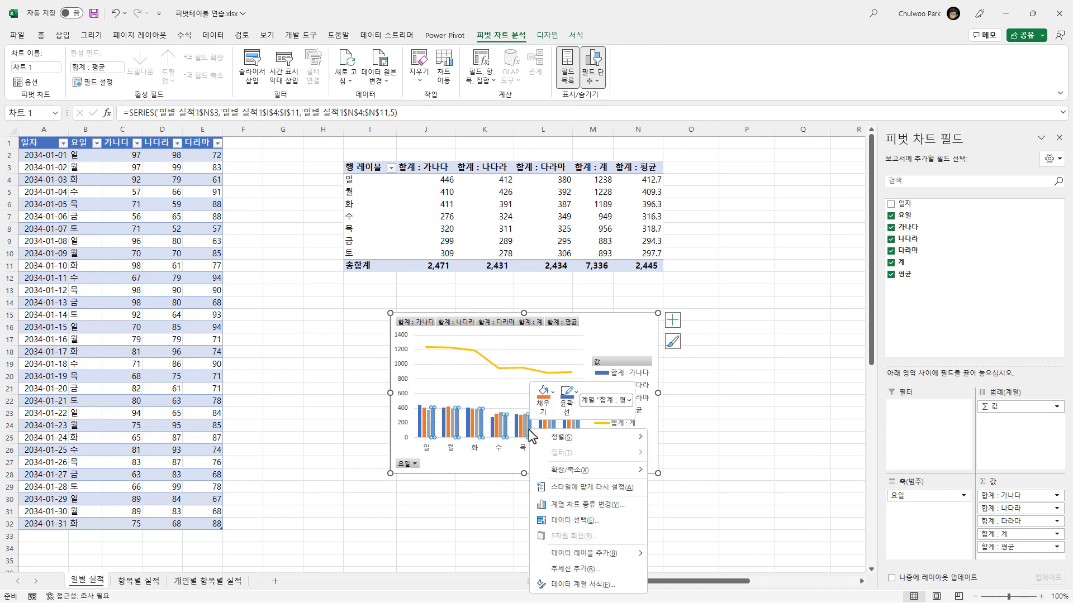
click(614, 505)
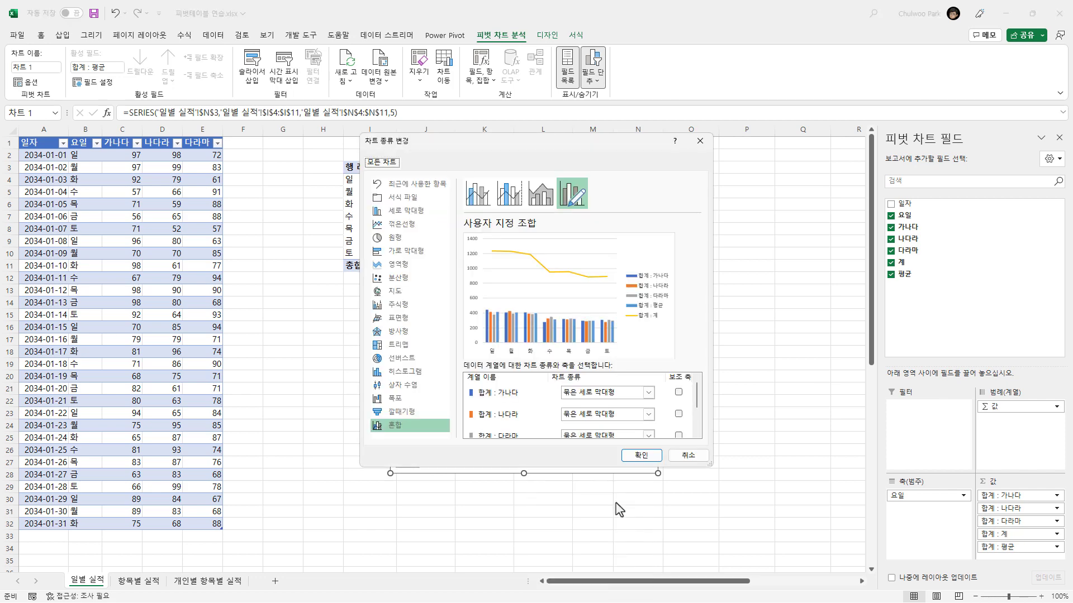
scroll(647, 422, down, 3)
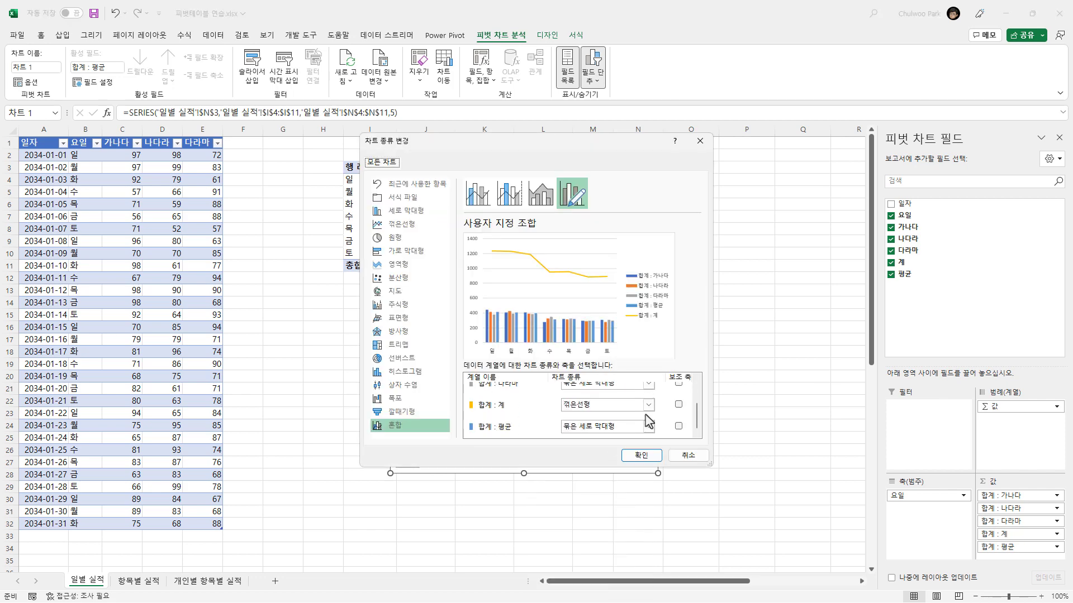
click(651, 427)
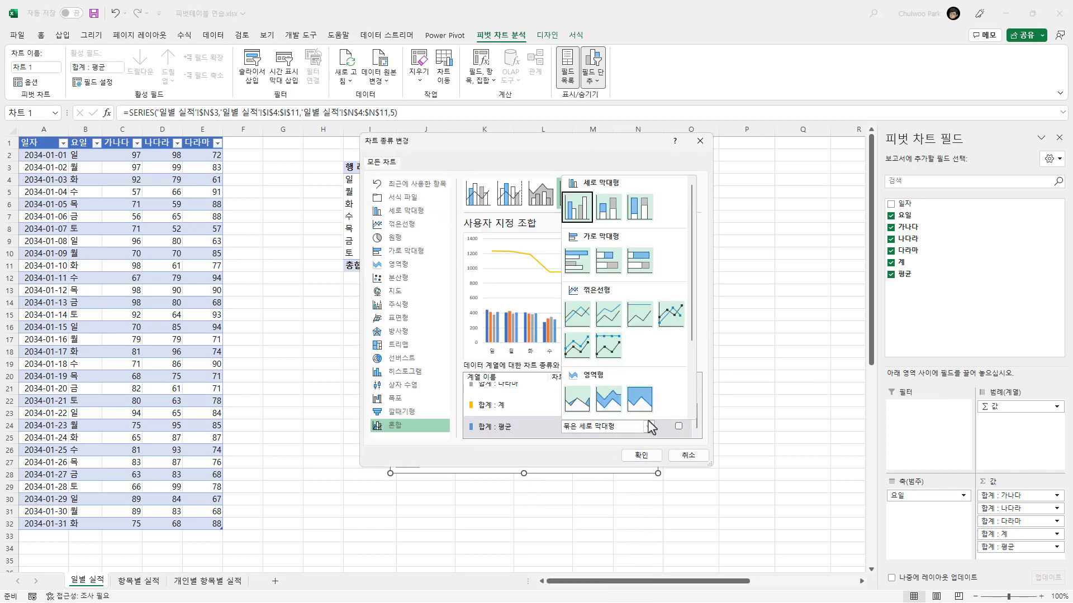
click(578, 315)
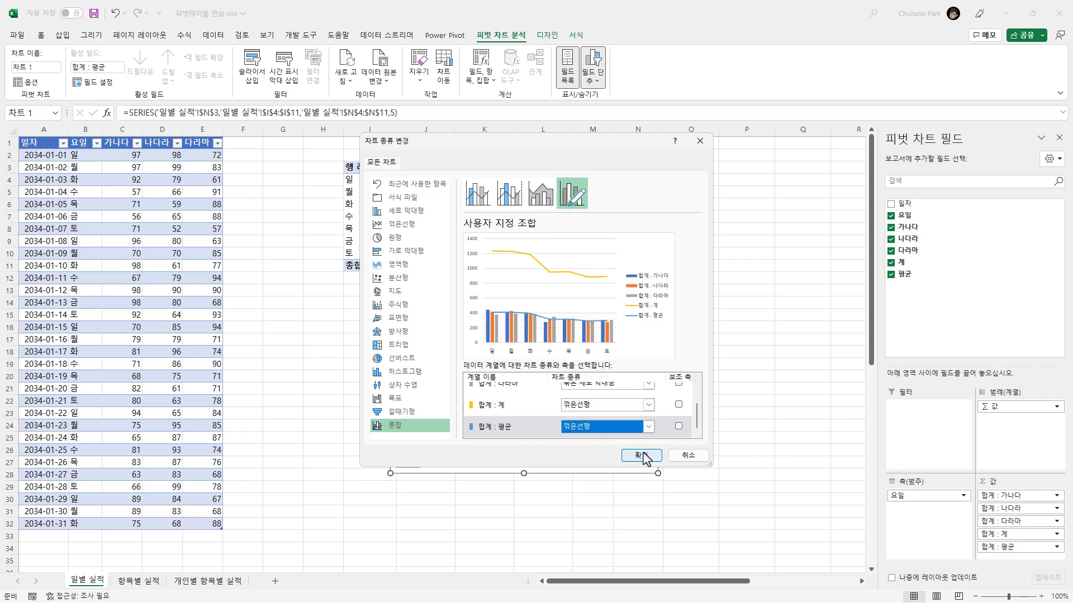
click(641, 456)
click(467, 501)
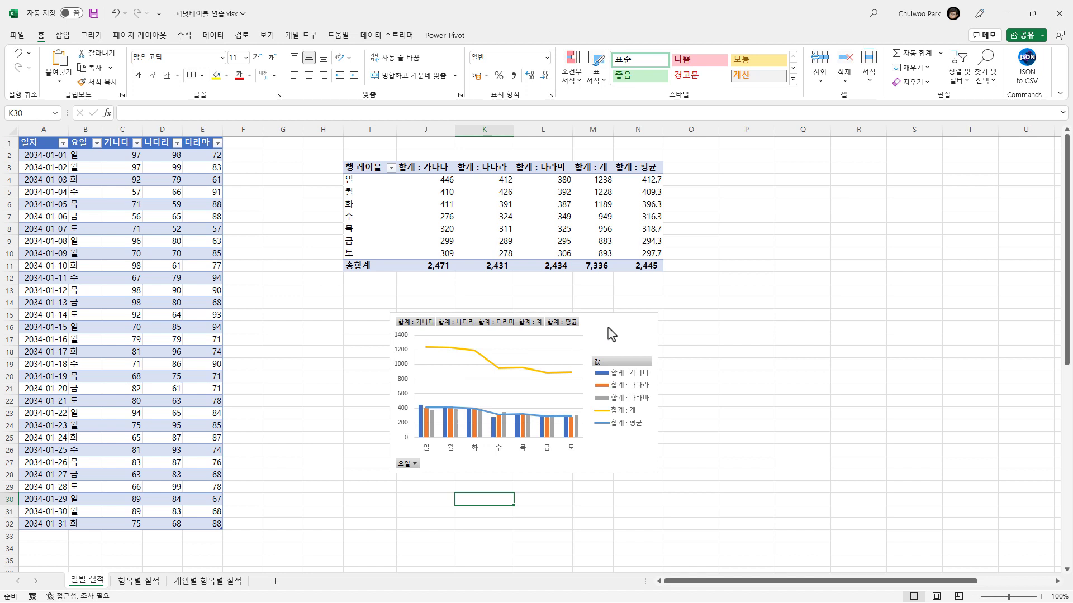
- Move the PivotChart directly below the weekday PivotTable and resize it to cover about I13:N30
drag(622, 331, 660, 309)
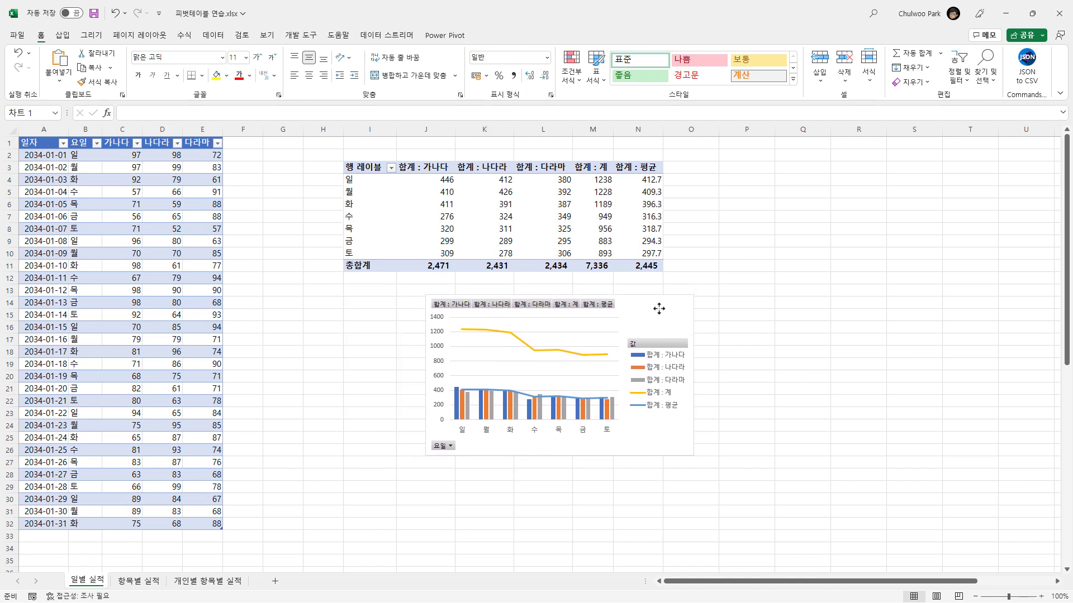
drag(659, 309, 580, 306)
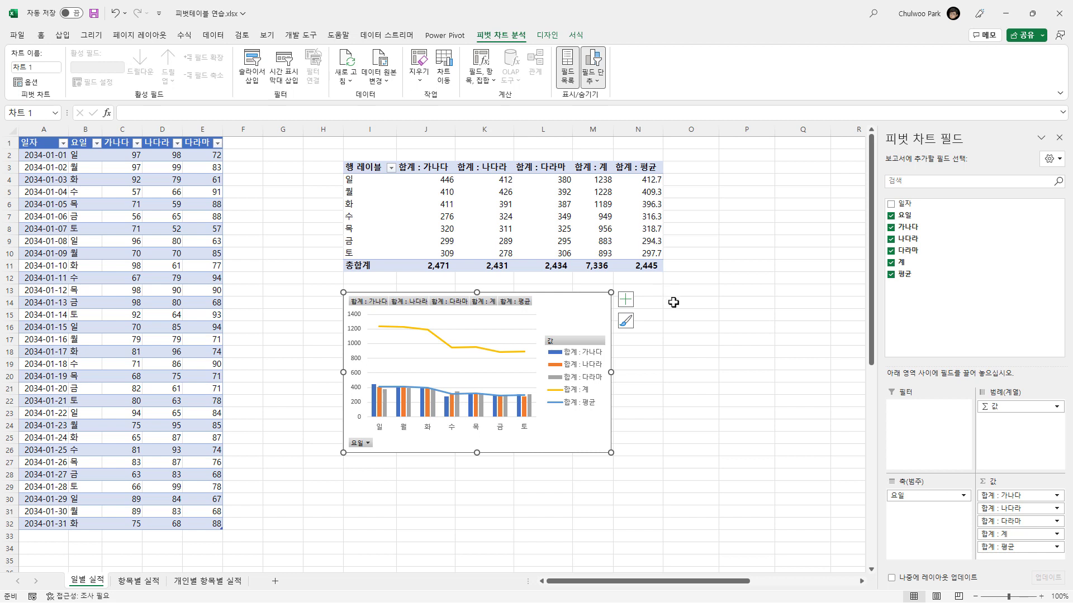
mouse_move(565, 303)
mouse_down()
mouse_move(642, 313)
mouse_move(685, 304)
mouse_move(646, 331)
mouse_move(570, 309)
mouse_move(594, 335)
mouse_move(632, 321)
mouse_move(623, 331)
mouse_move(591, 313)
mouse_move(605, 306)
mouse_move(584, 302)
mouse_move(579, 313)
mouse_move(575, 304)
mouse_up()
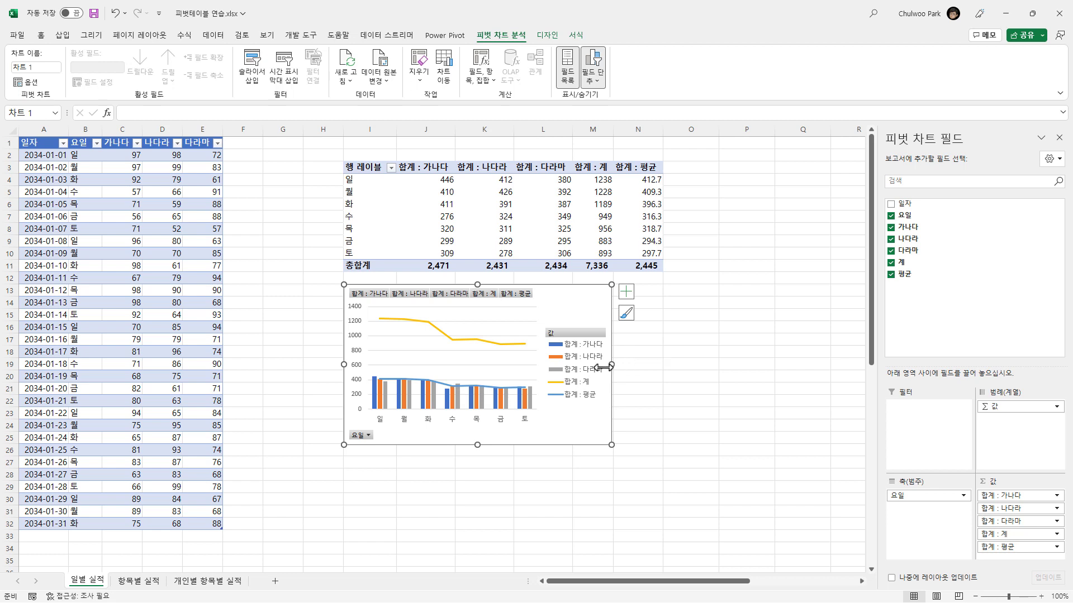
drag(610, 366, 636, 365)
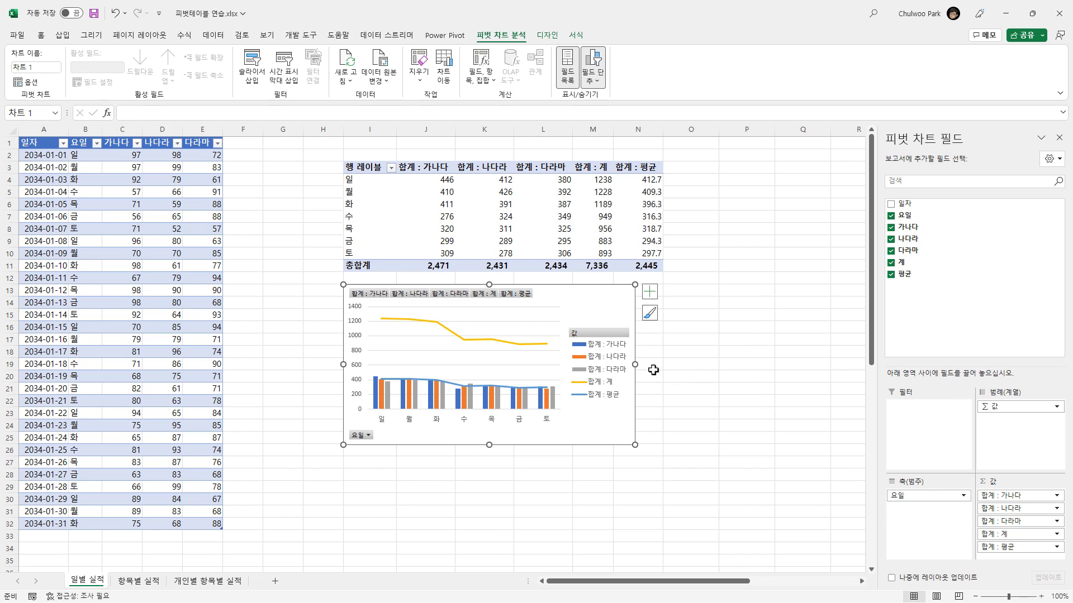
drag(639, 365, 663, 369)
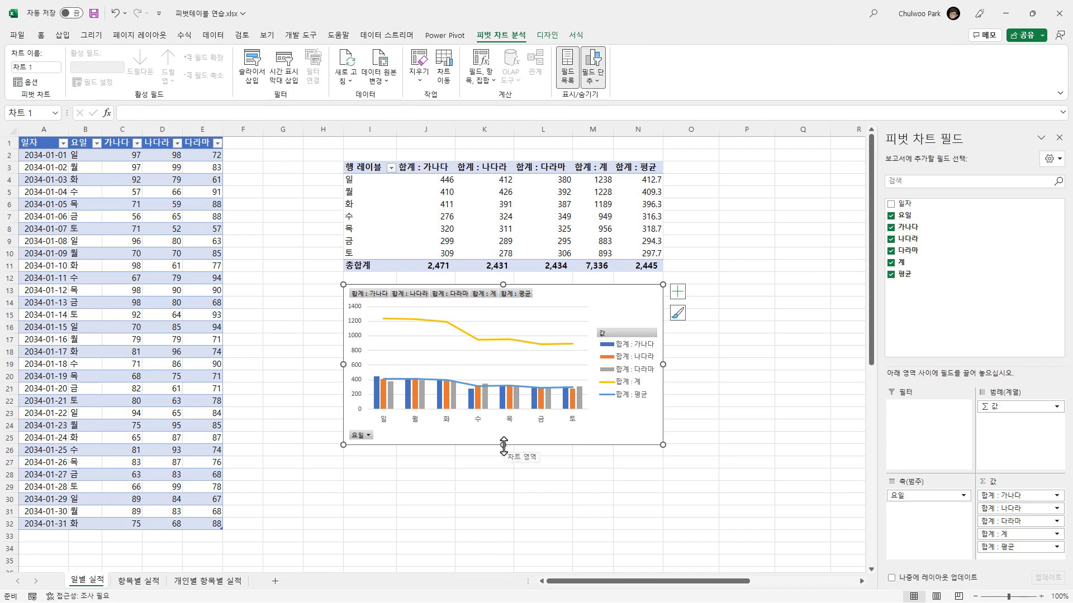
drag(503, 445, 507, 499)
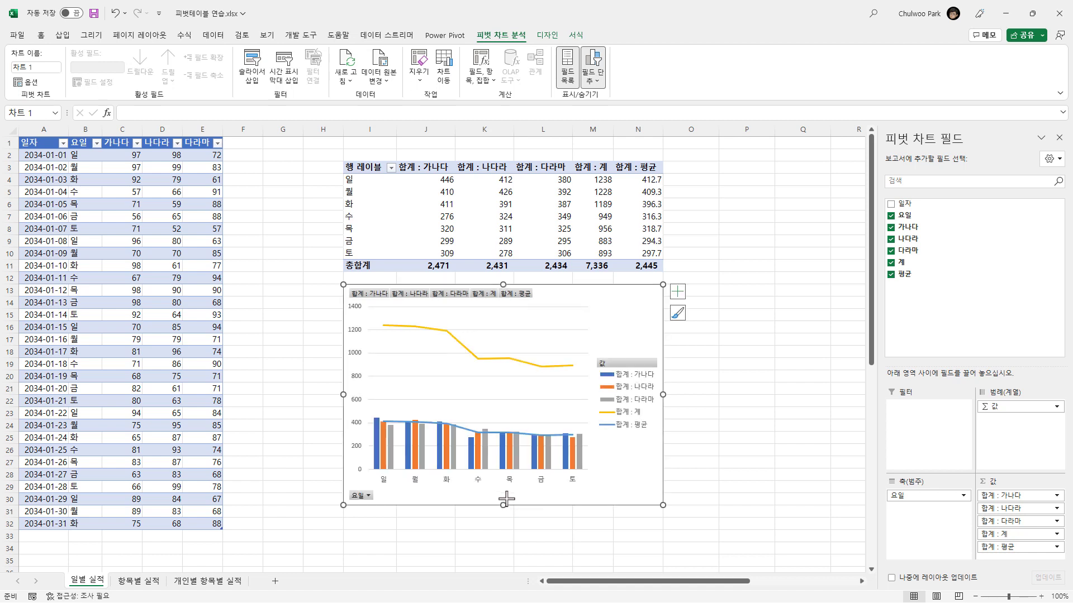
click(718, 425)
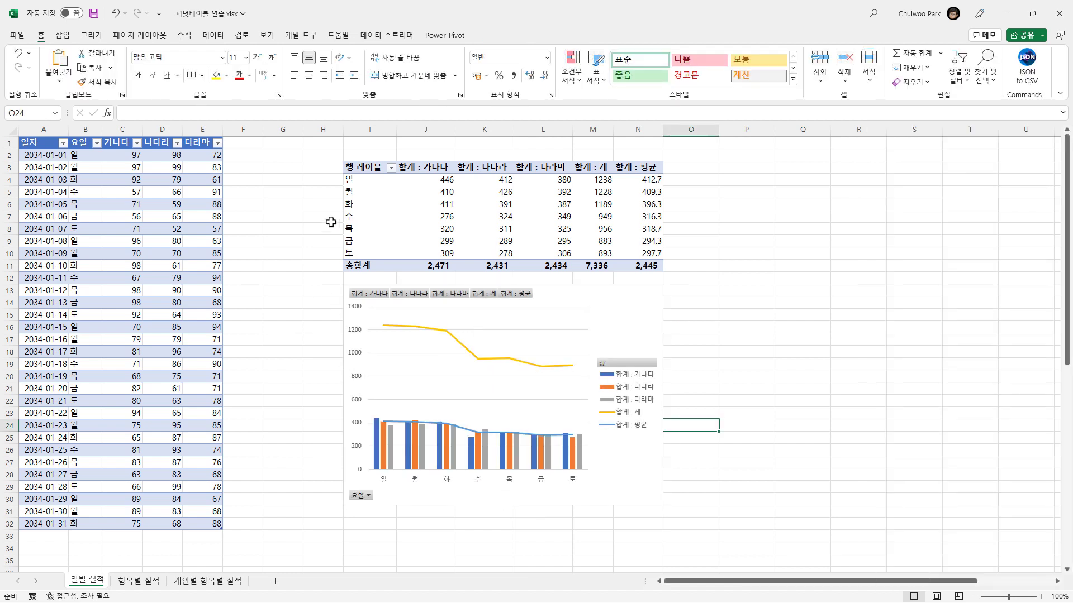
- Fill the range H2:O32 around the PivotTable and PivotChart with white
drag(316, 154, 714, 512)
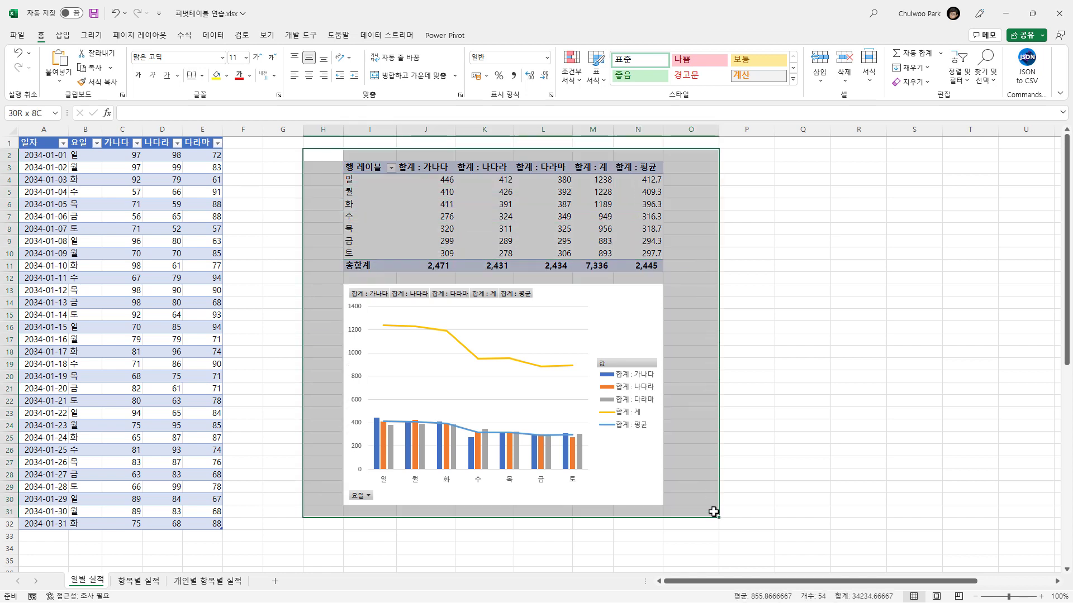
click(324, 217)
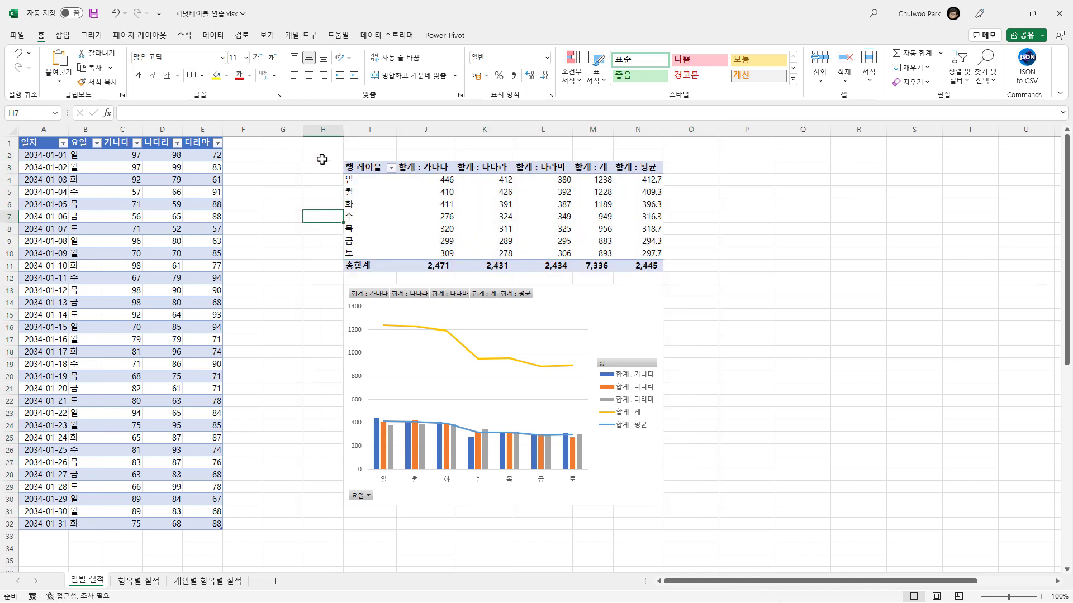
drag(322, 159, 687, 521)
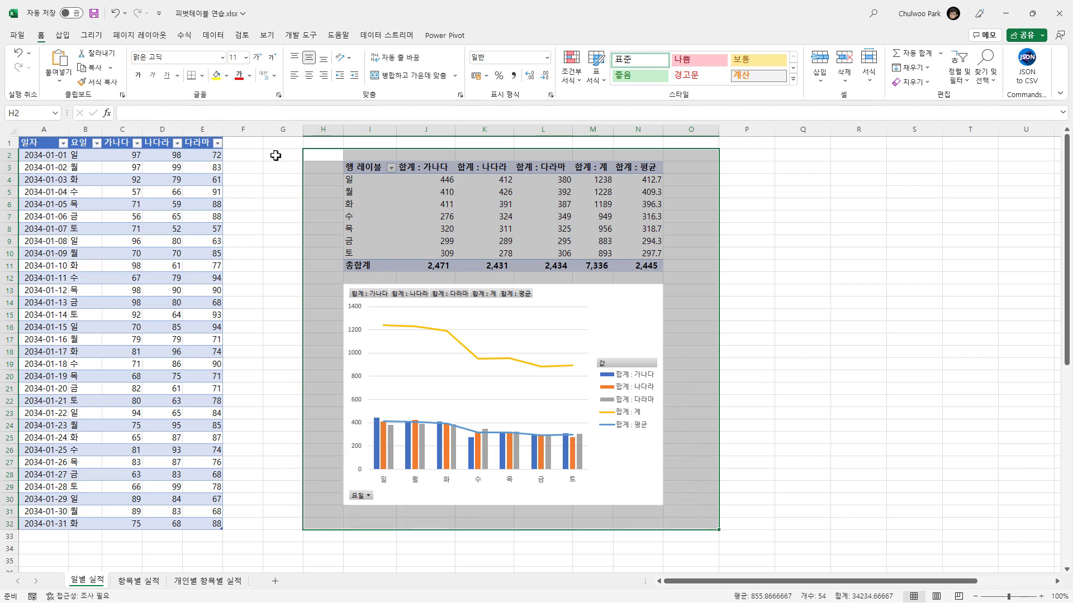
click(227, 76)
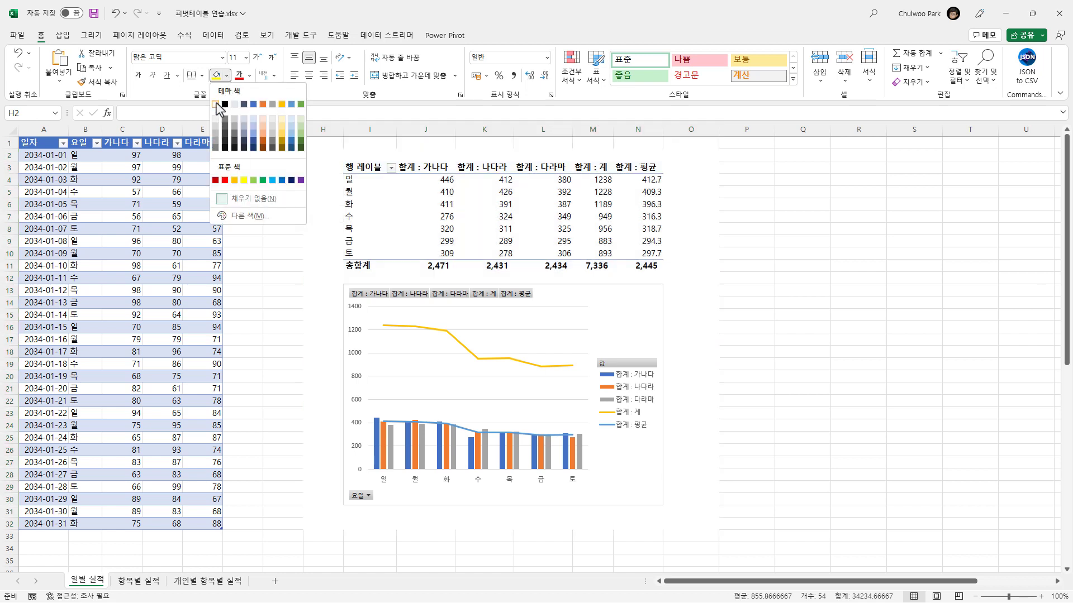
click(215, 105)
click(279, 243)
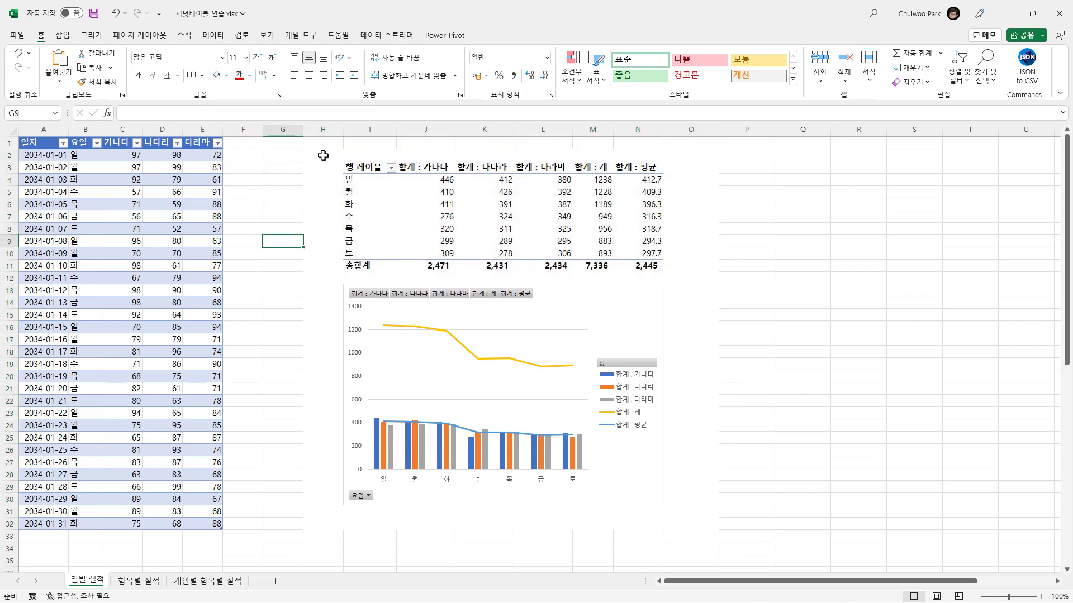
- Apply an outside border (바깥쪽 테두리) around H2:O31 to frame the PivotTable and PivotChart
mouse_move(323, 155)
mouse_down()
mouse_move(714, 431)
mouse_move(722, 509)
mouse_move(703, 506)
mouse_up()
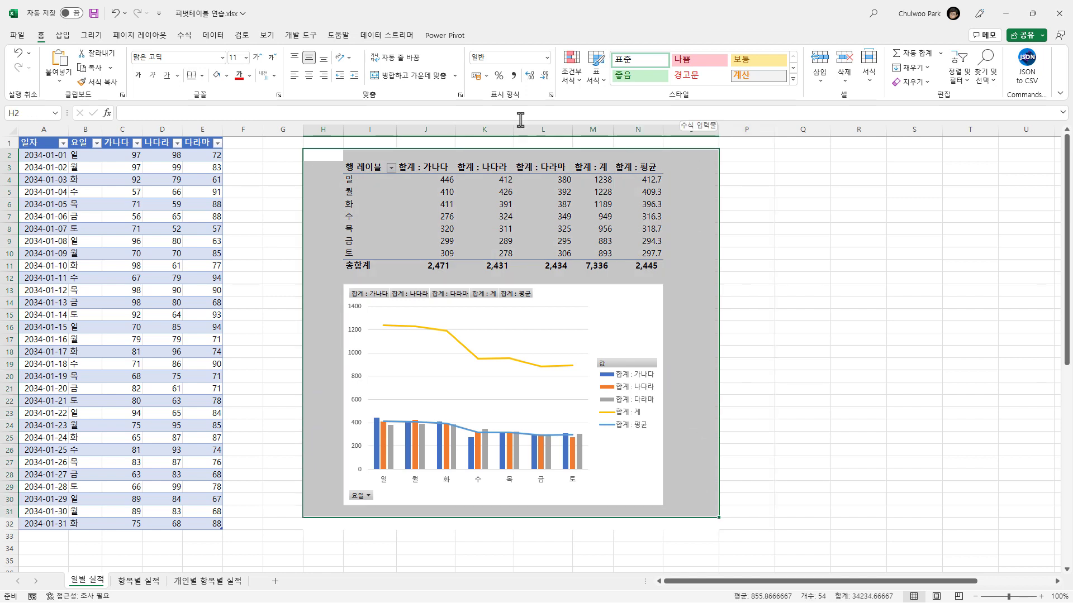
click(202, 76)
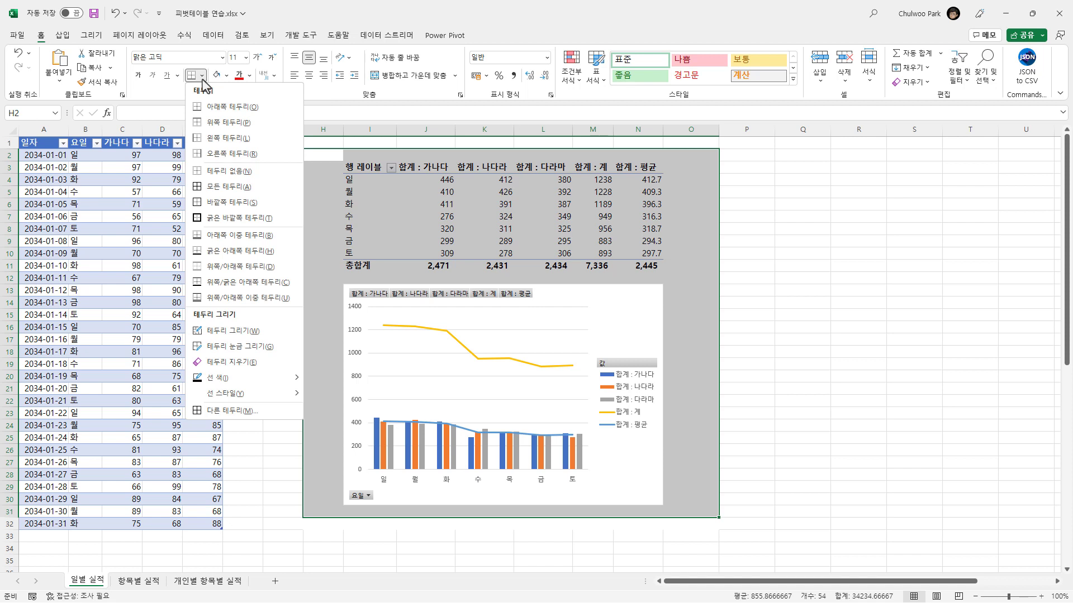
click(229, 202)
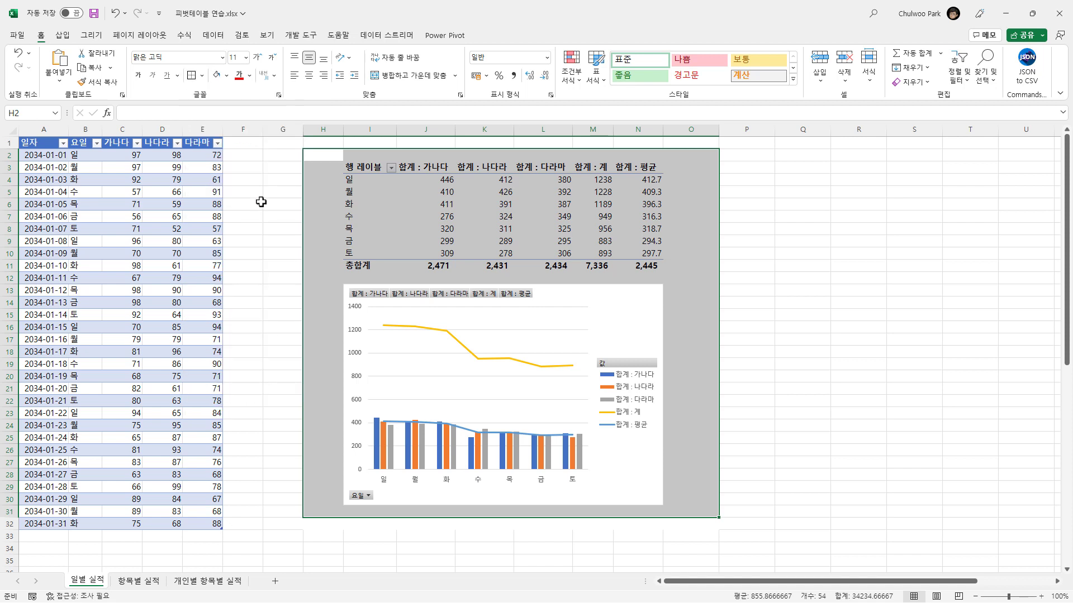
click(261, 202)
click(870, 270)
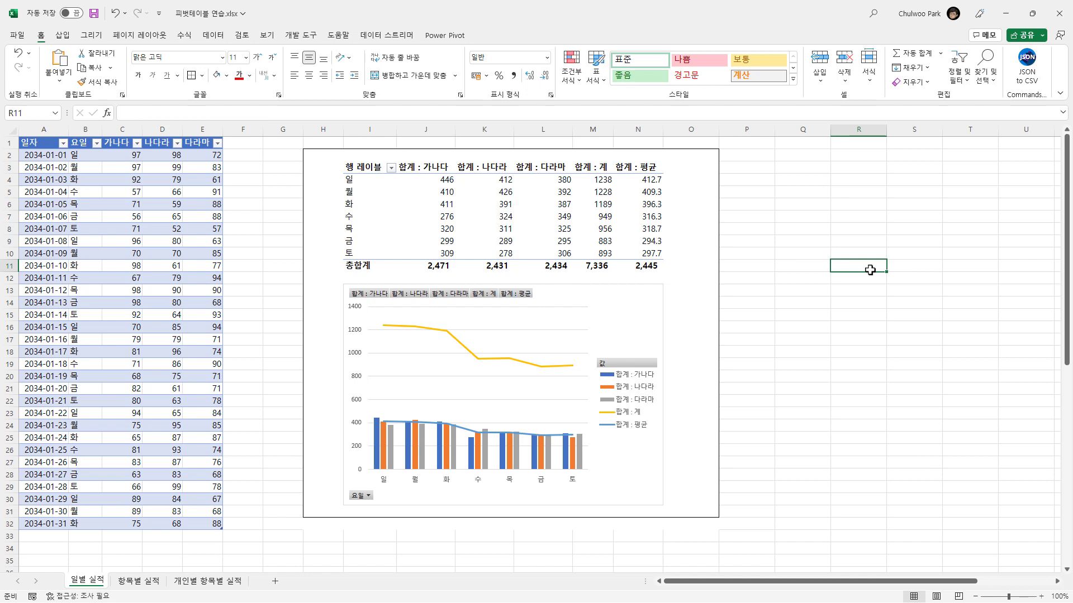
- Remove the fill color from H32:O32 just below the bordered frame
drag(324, 525, 693, 526)
click(226, 75)
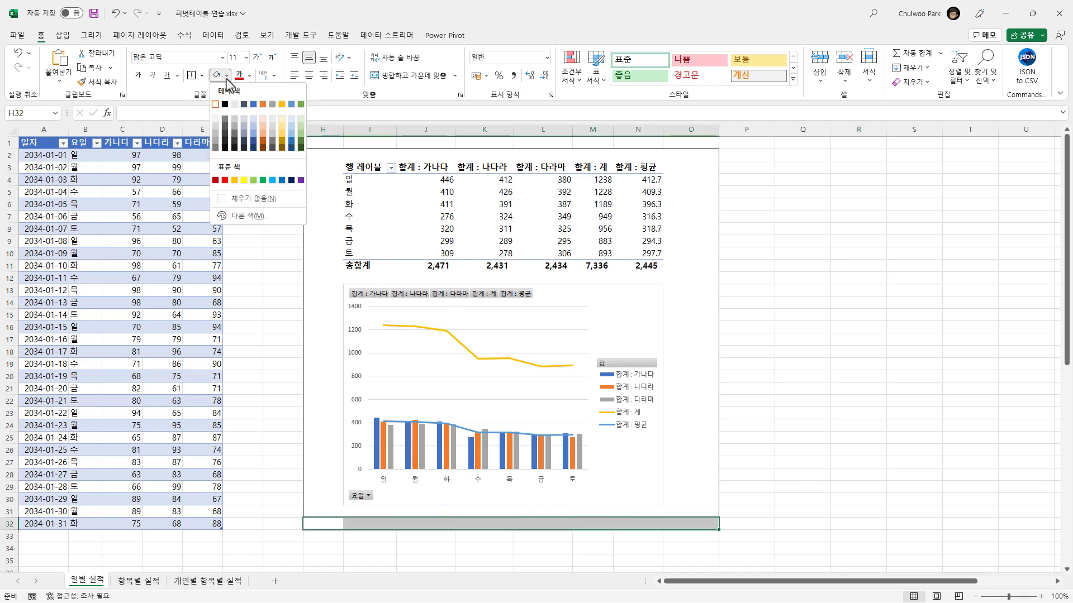
click(237, 199)
click(265, 289)
click(811, 391)
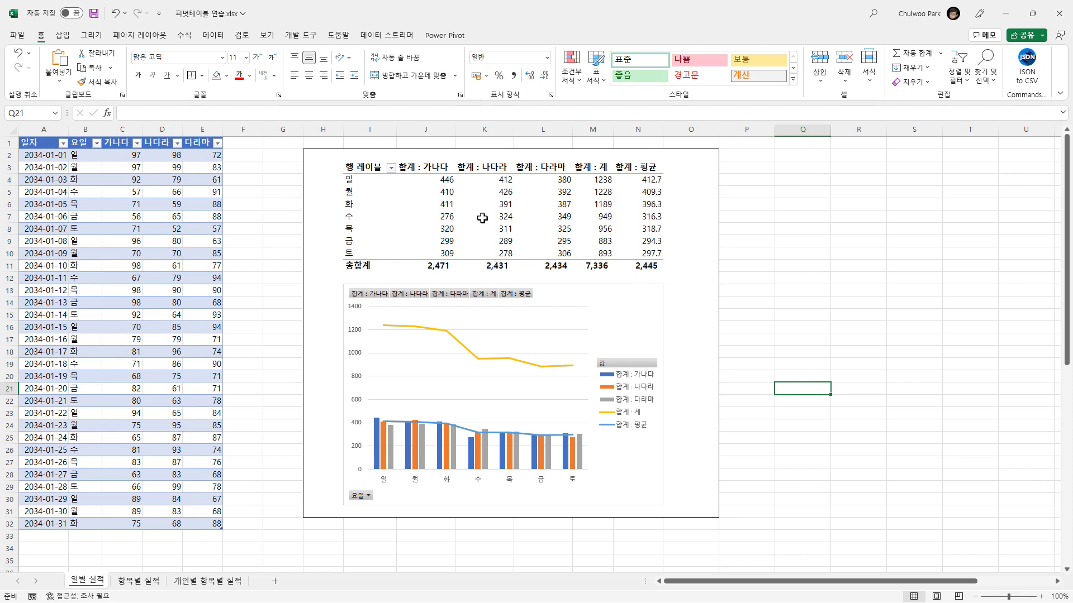
- Extend the daily results table by entering 2034-2-1 in A33 and filling the dates down to 2034-02-08 in A40
click(124, 400)
scroll(83, 500, down, 2)
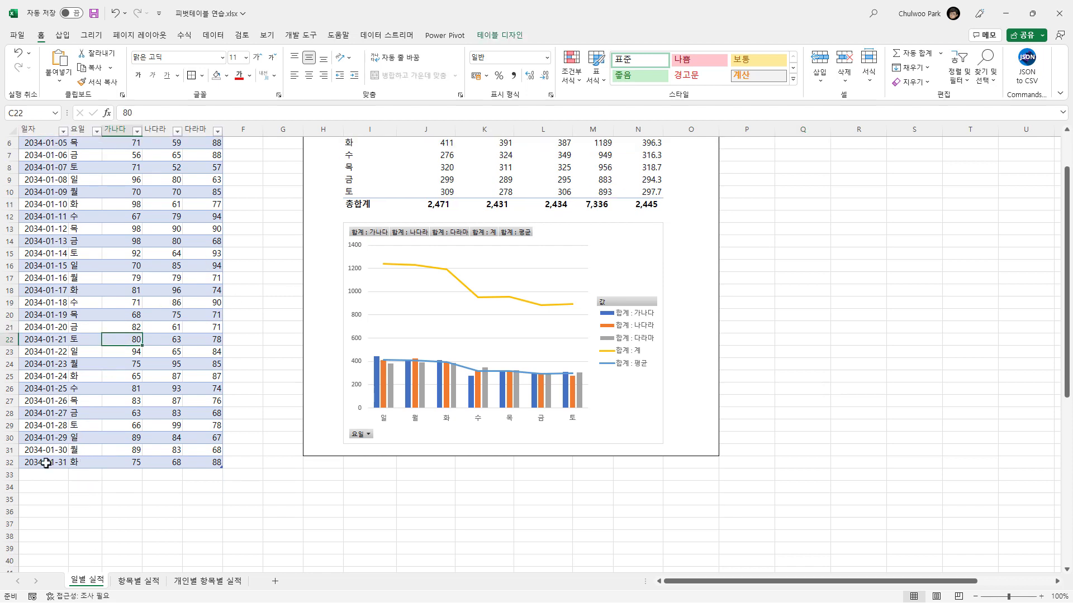
click(44, 475)
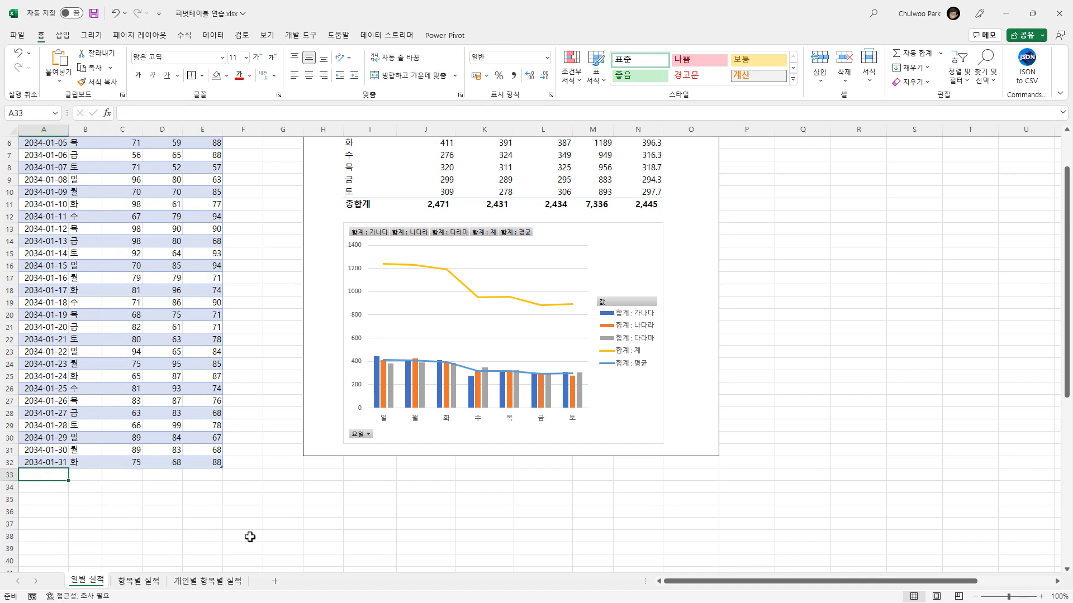
text(2034-2-1)
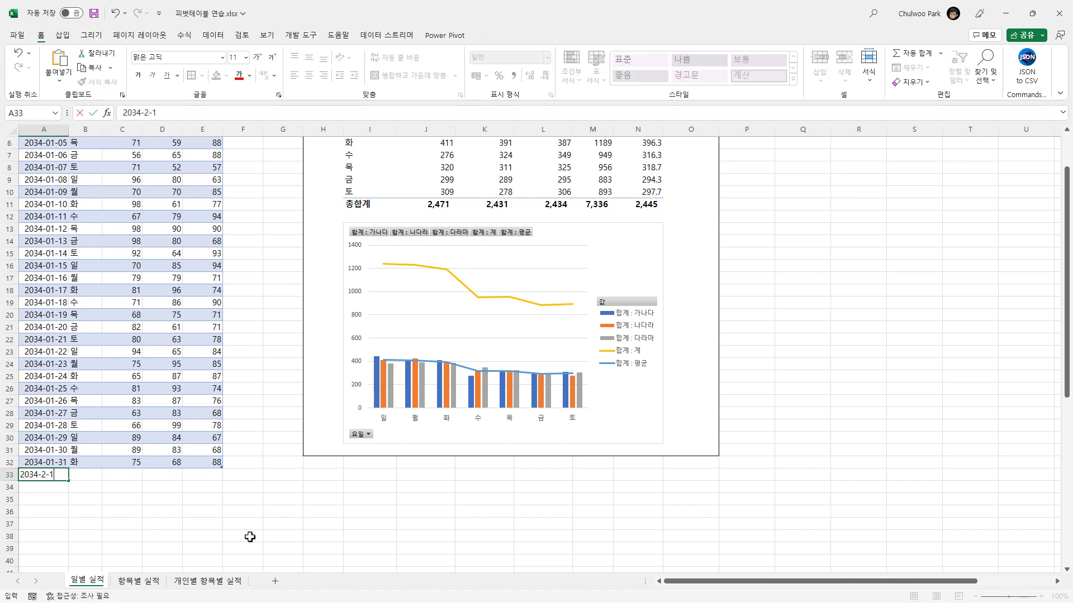
key(Return)
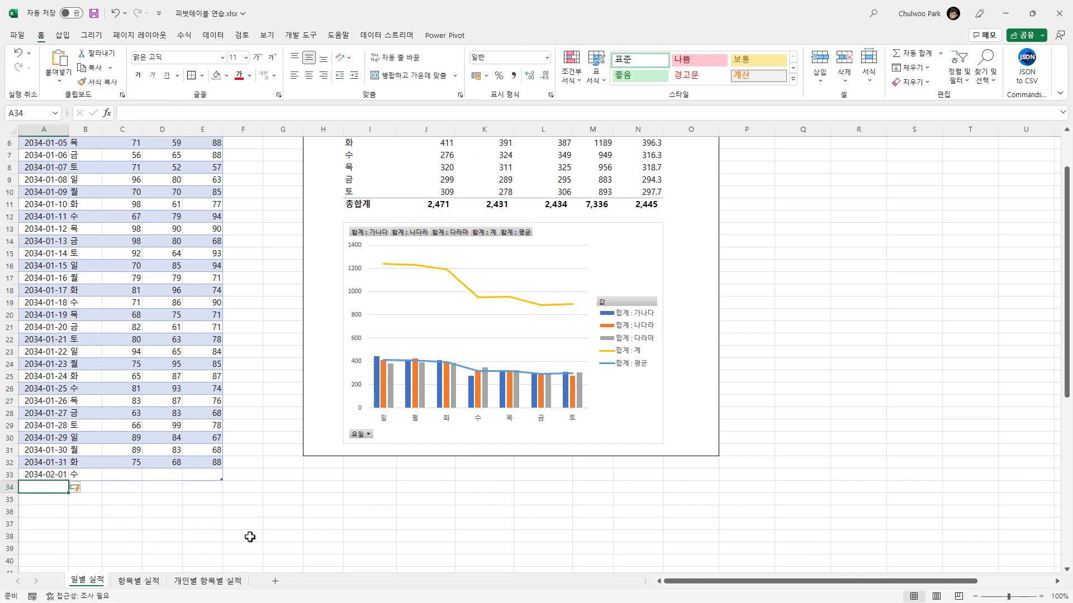
click(51, 475)
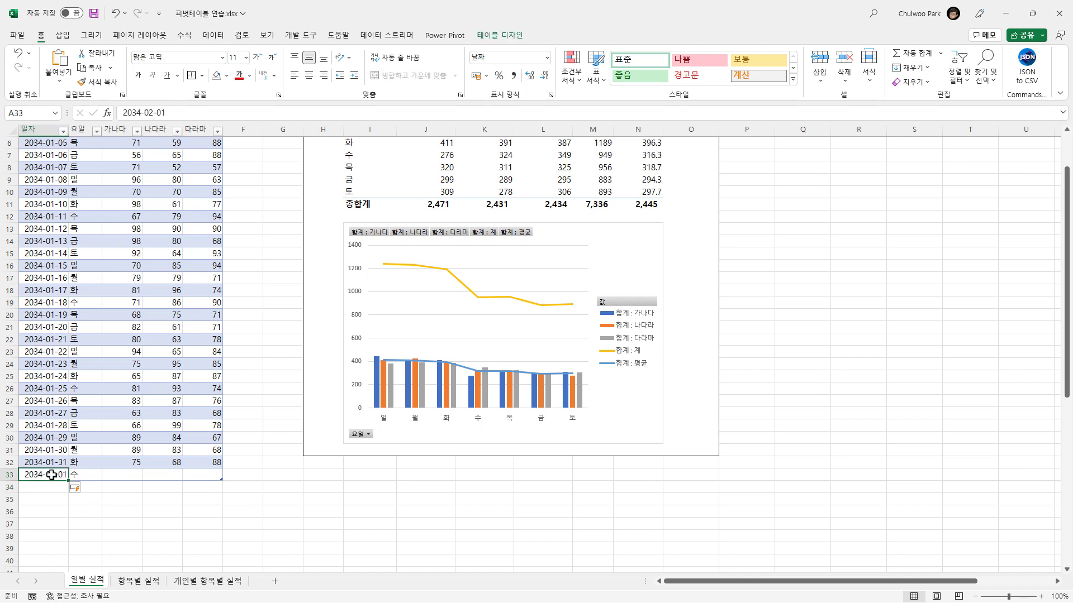
drag(70, 481, 64, 565)
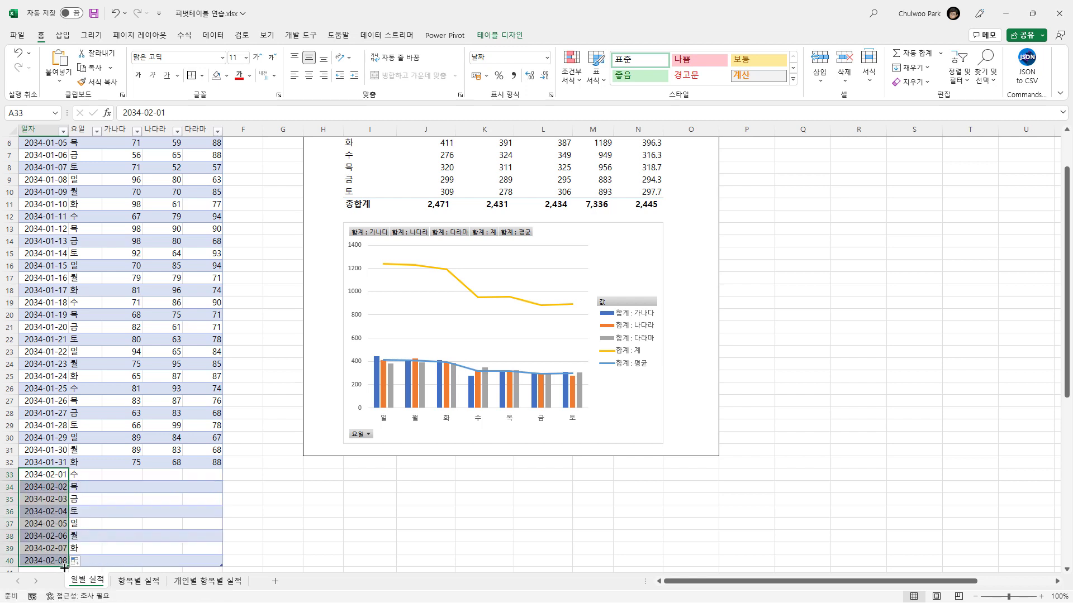
click(91, 476)
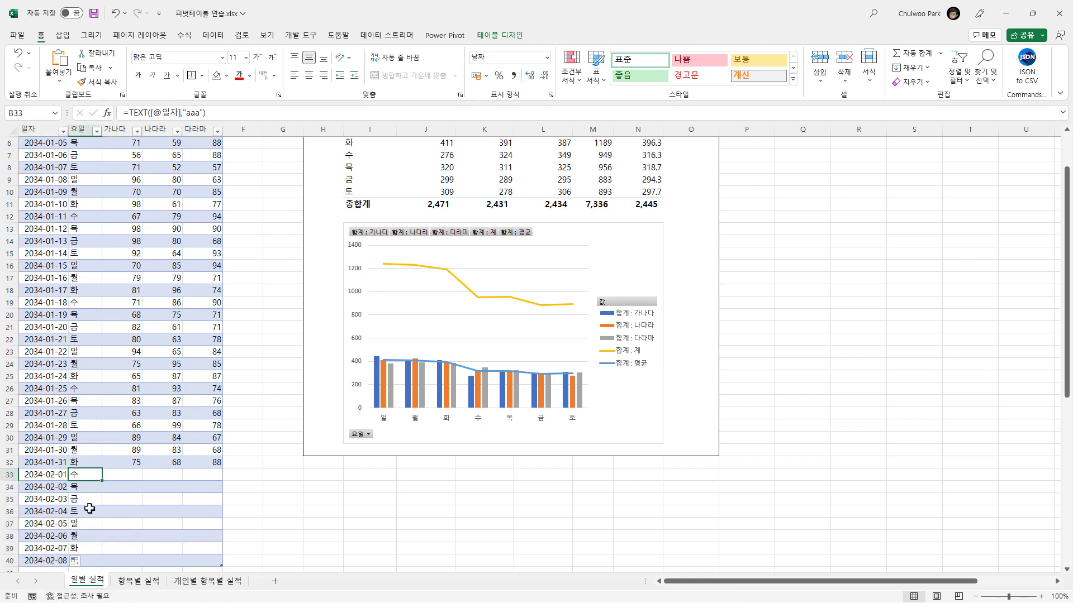
- Copy the January 25–31 results in C26:E32 into the February rows starting at C33
scroll(96, 491, down, 1)
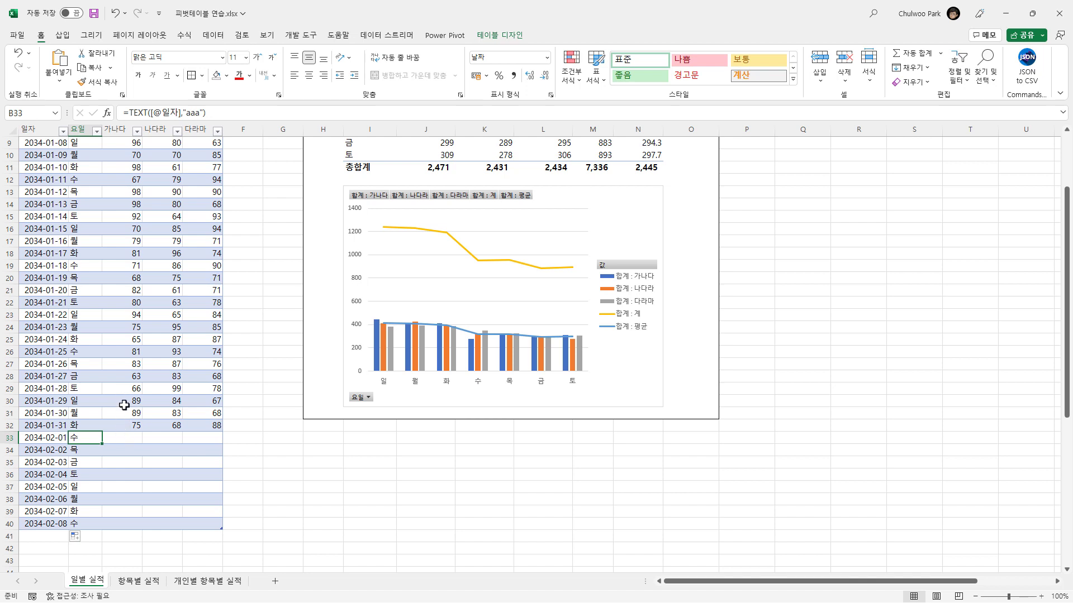
drag(123, 352, 201, 425)
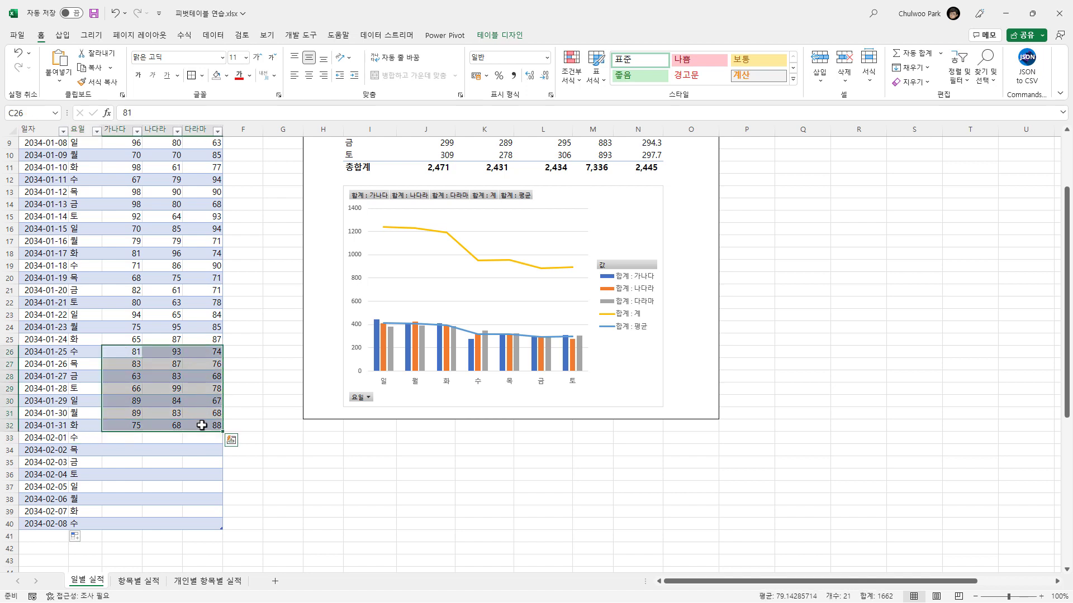
key(ctrl+c)
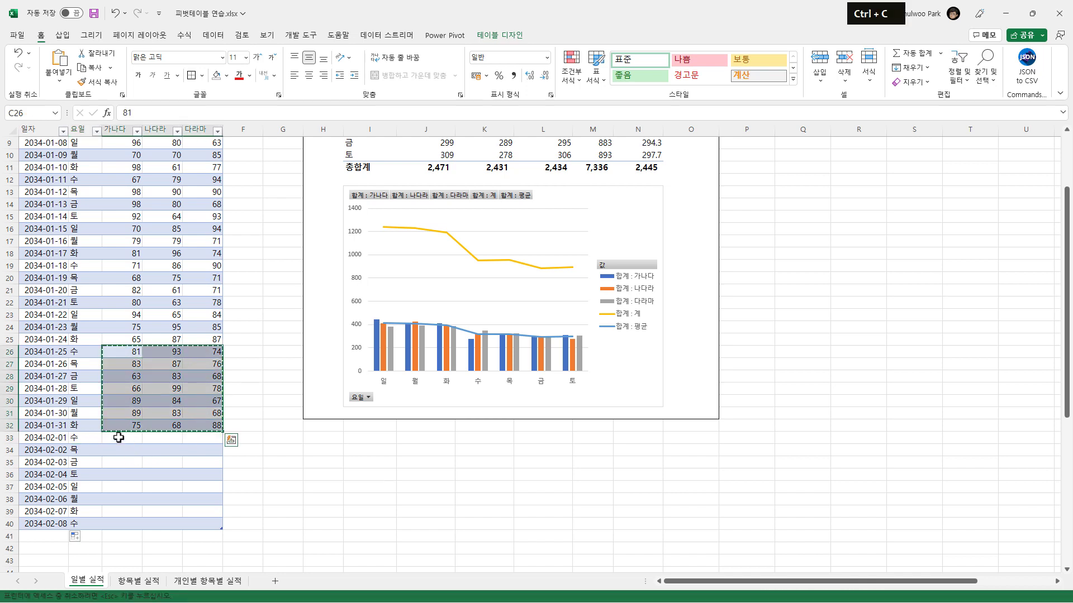
click(138, 486)
click(122, 438)
key(ctrl+v)
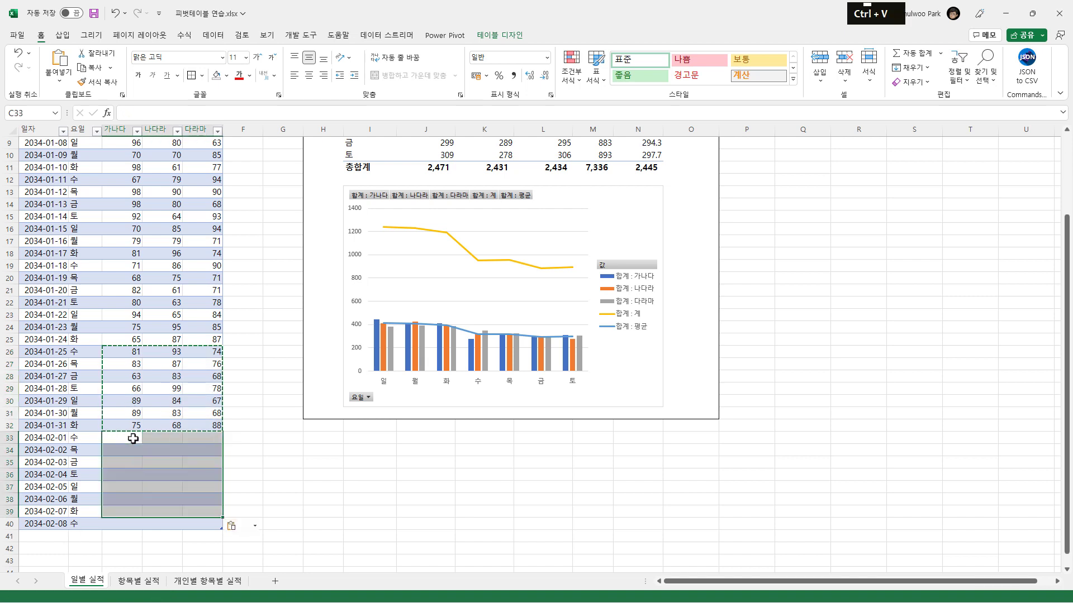
- Enter 67, 55 and 99 in C40:E40 as the 가나다, 나다라 and 다라마 results for 2034-02-08
click(127, 524)
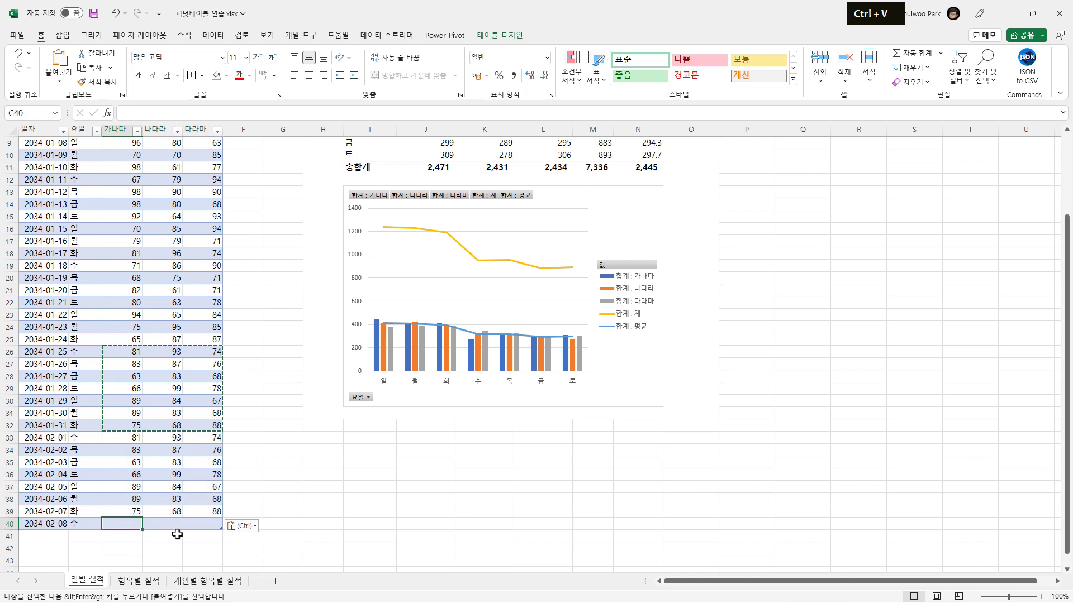
text(6)
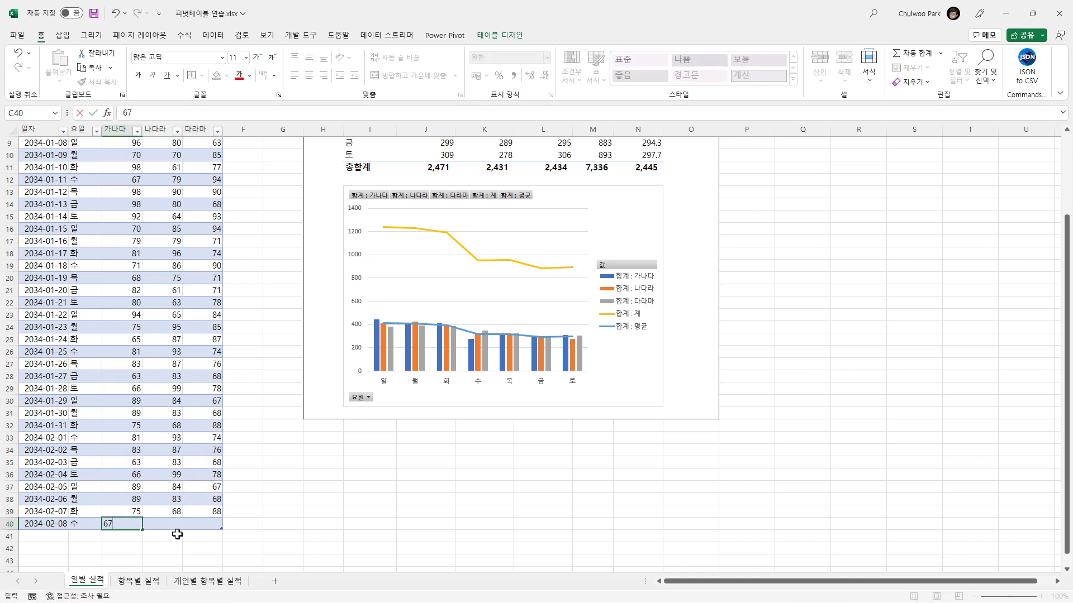
text(7)
key(Tab)
text(55)
key(Tab)
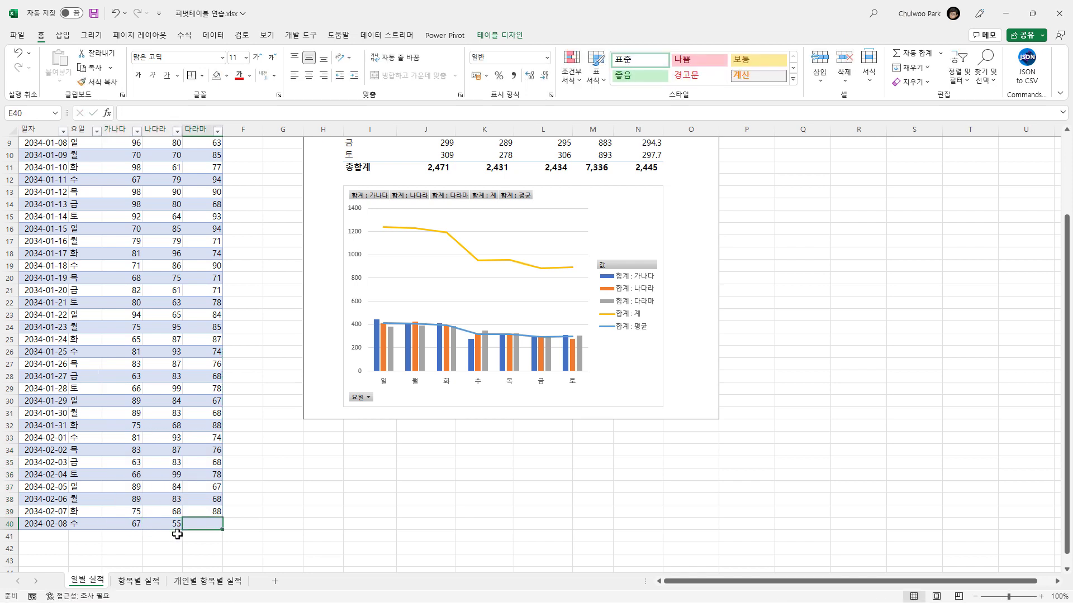
text(99)
key(Return)
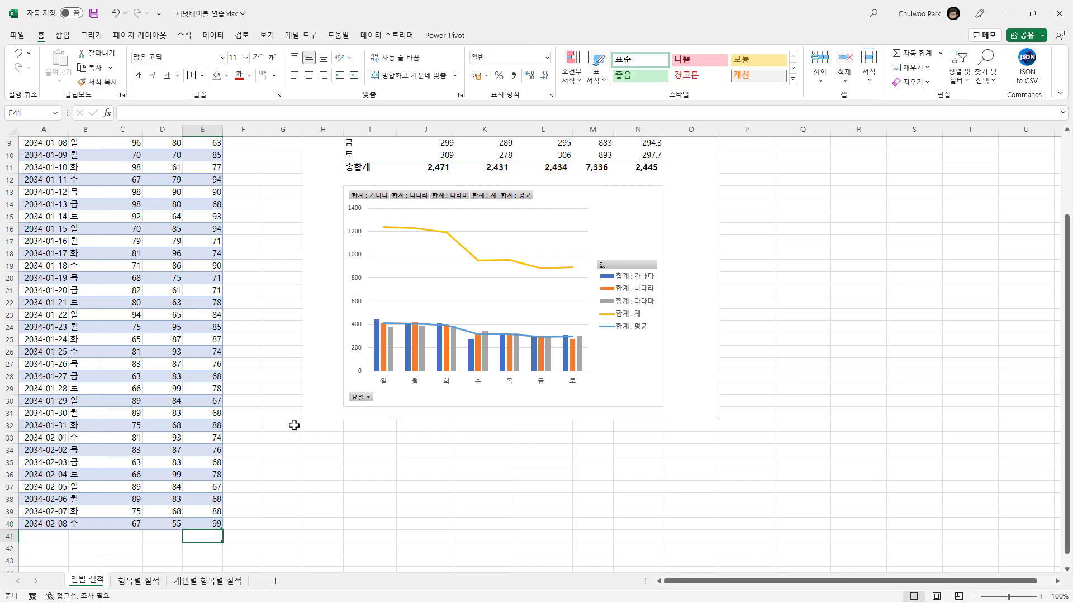
- Refresh (새로 고침) the weekday PivotTable to include the added February rows in the table and its PivotChart
scroll(221, 426, up, 3)
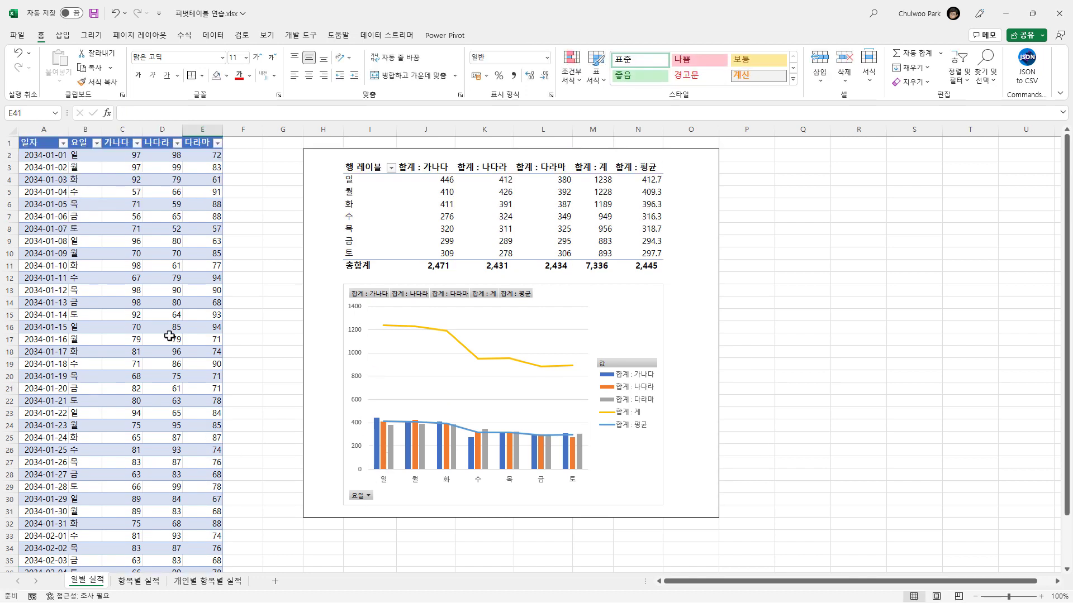
right_click(527, 221)
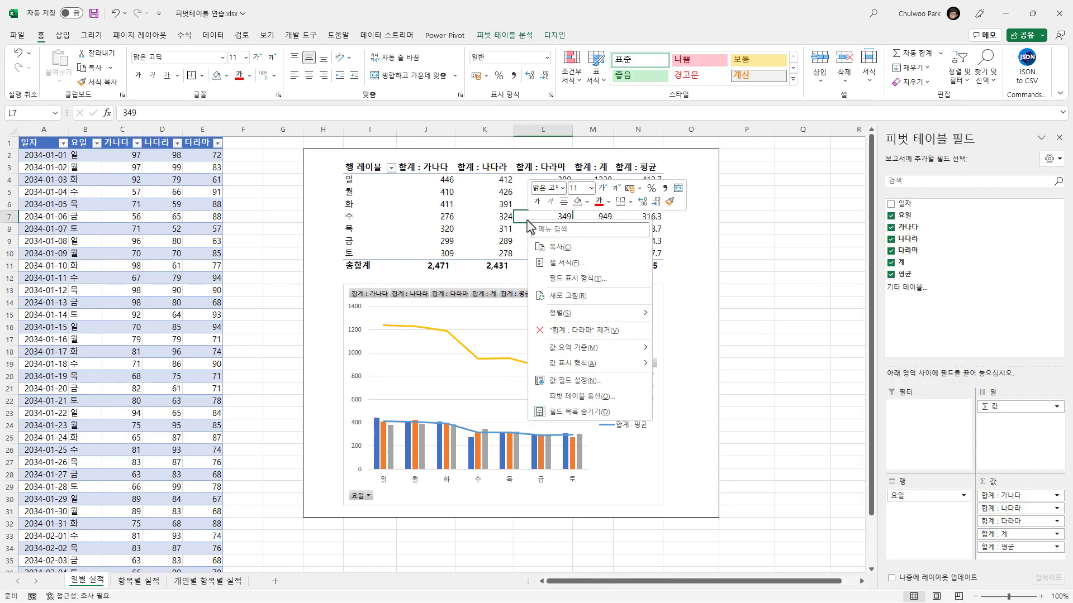
click(581, 296)
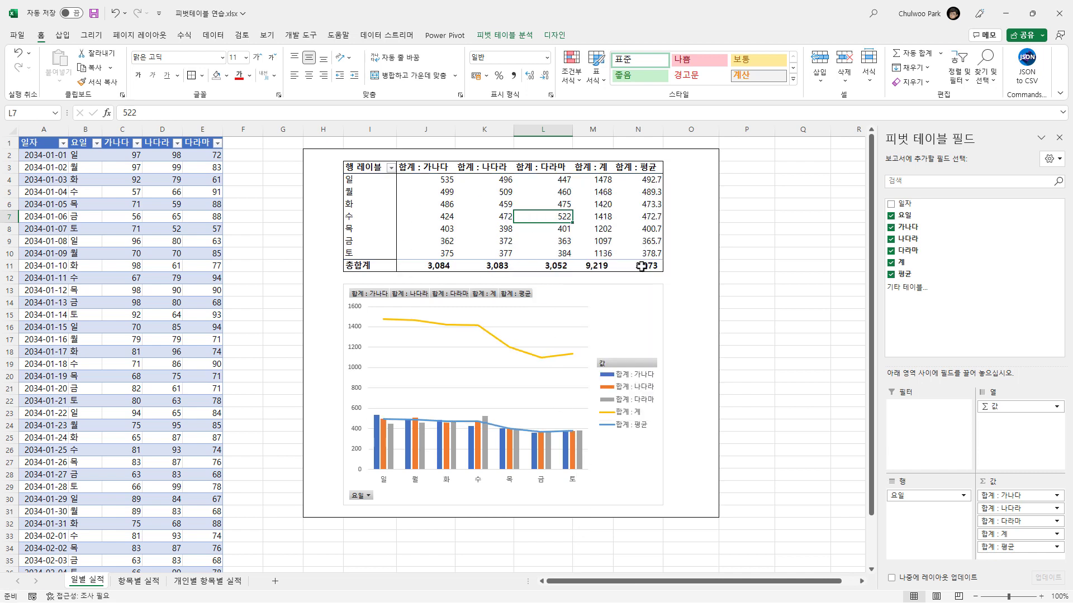
click(171, 315)
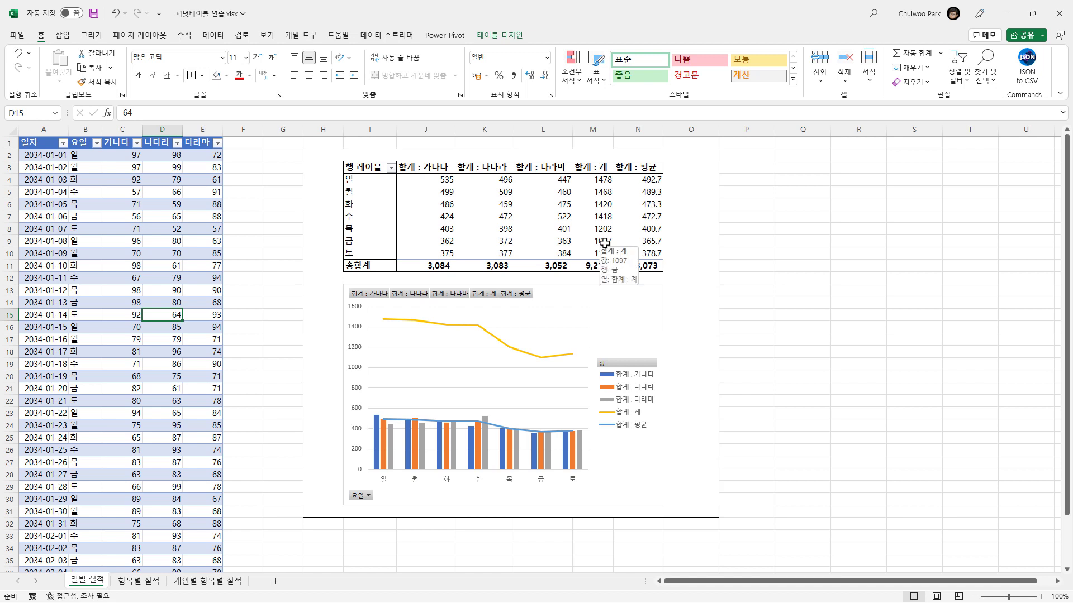
scroll(605, 243, down, 1)
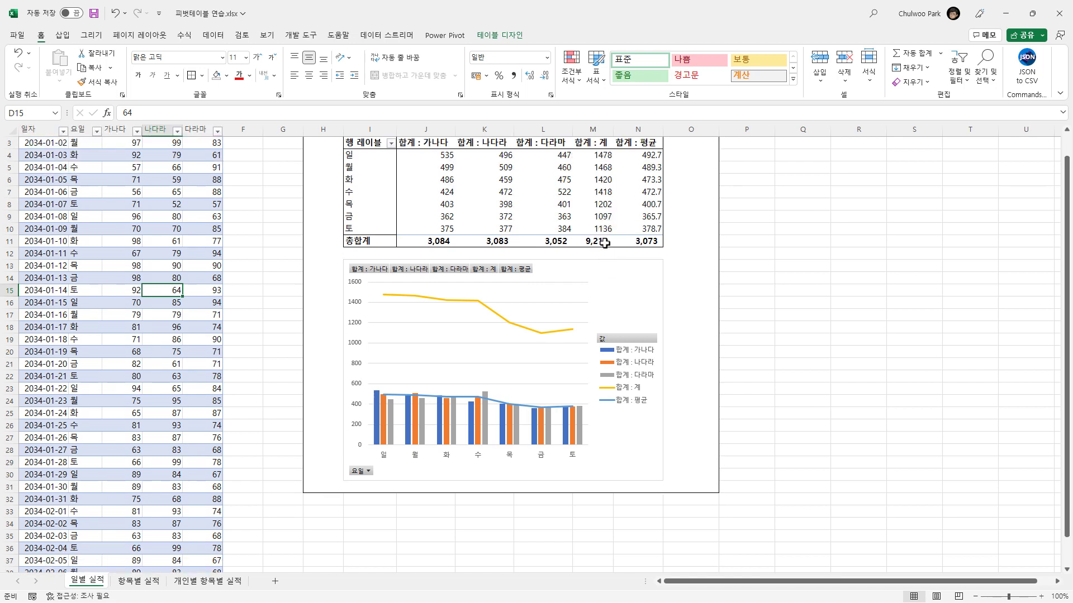
scroll(604, 243, up, 1)
click(278, 192)
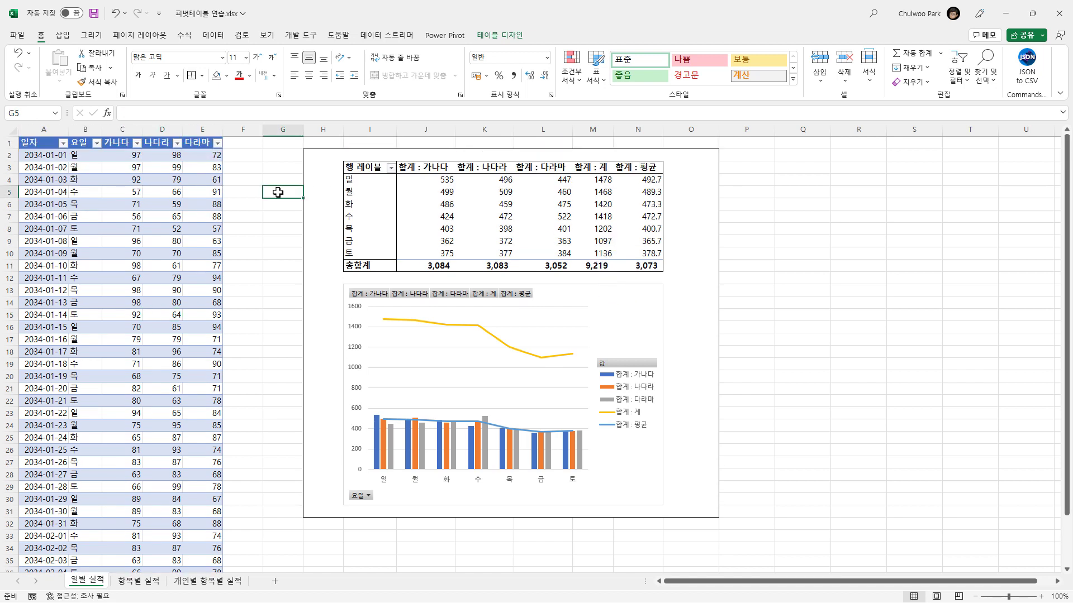
click(267, 277)
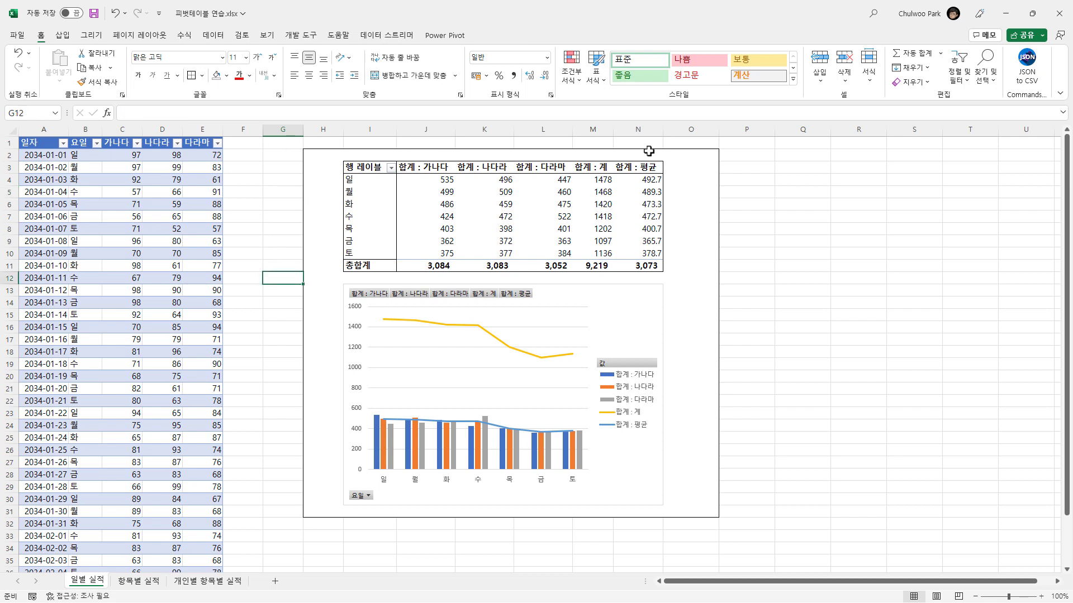
click(825, 335)
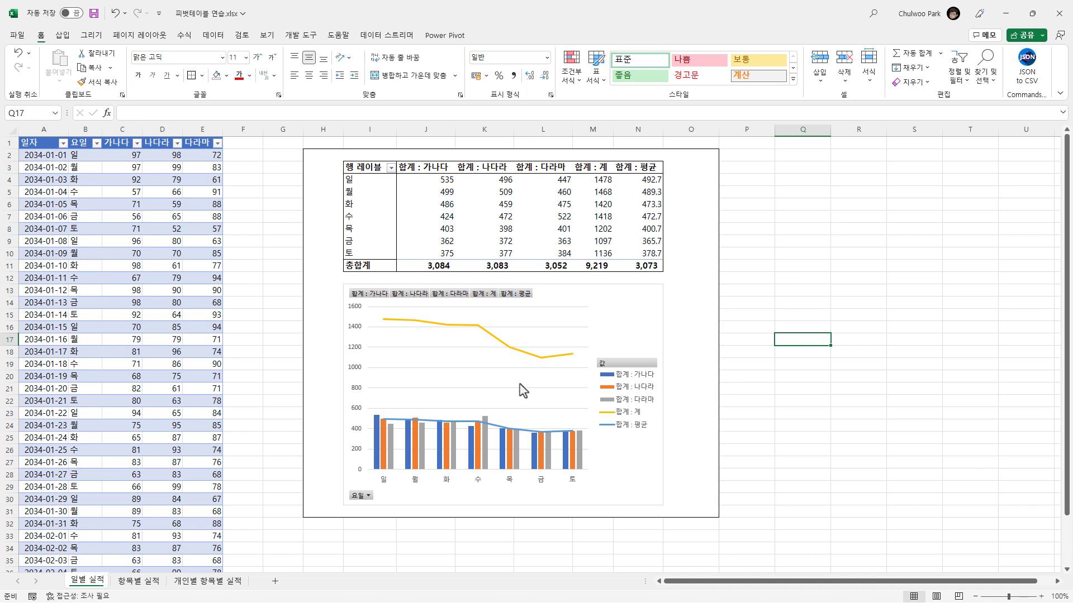
click(637, 325)
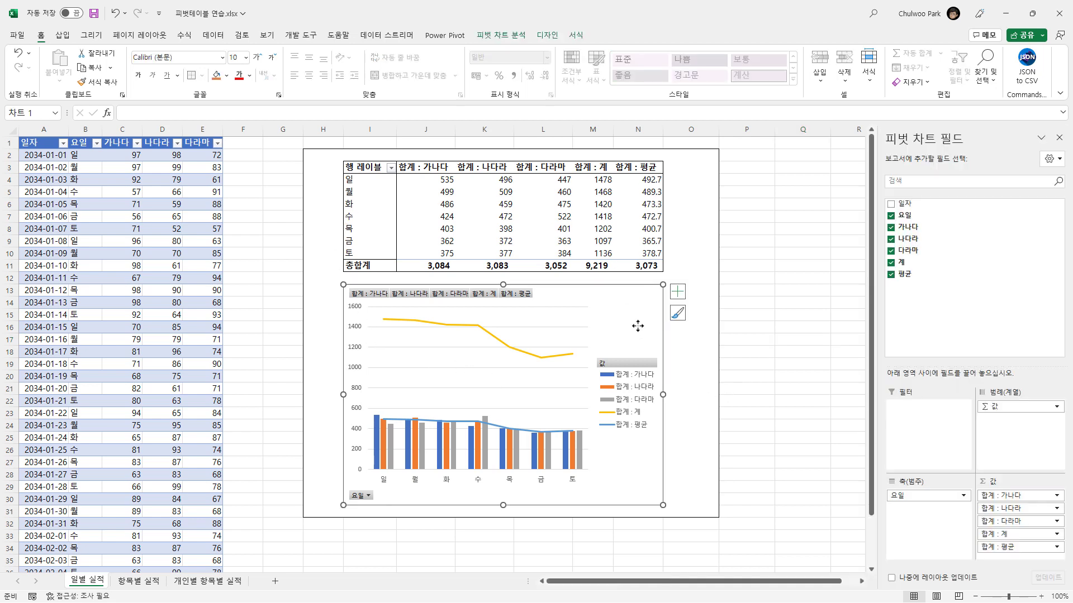
click(265, 289)
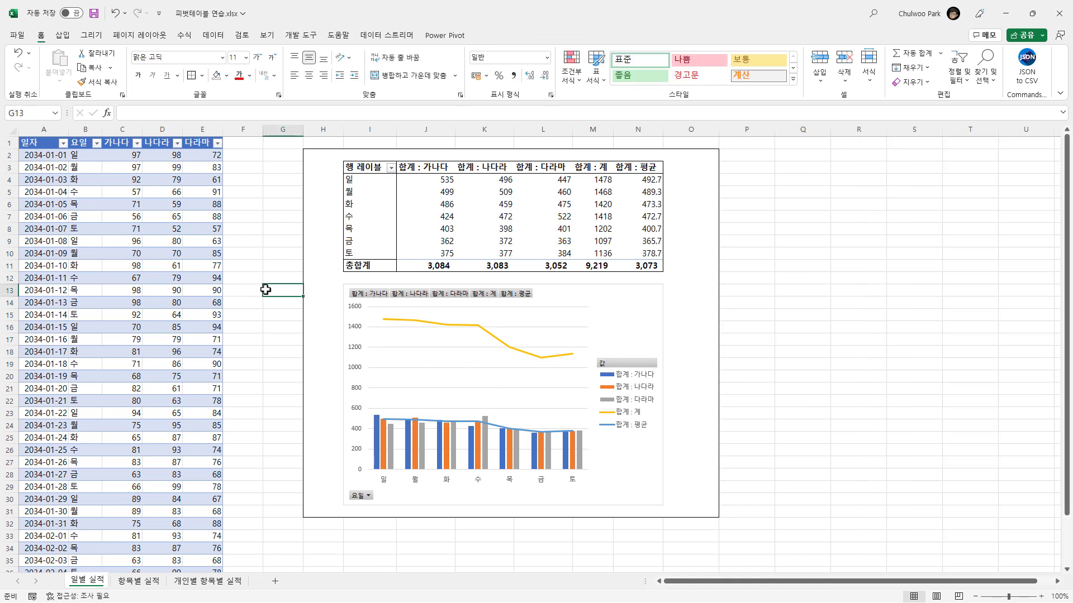
click(235, 286)
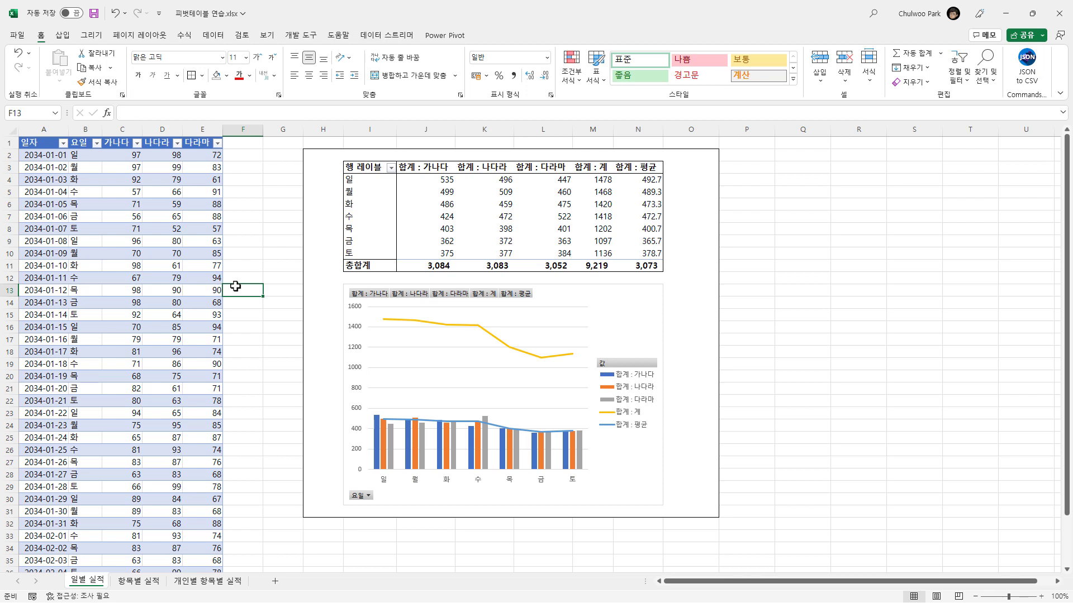